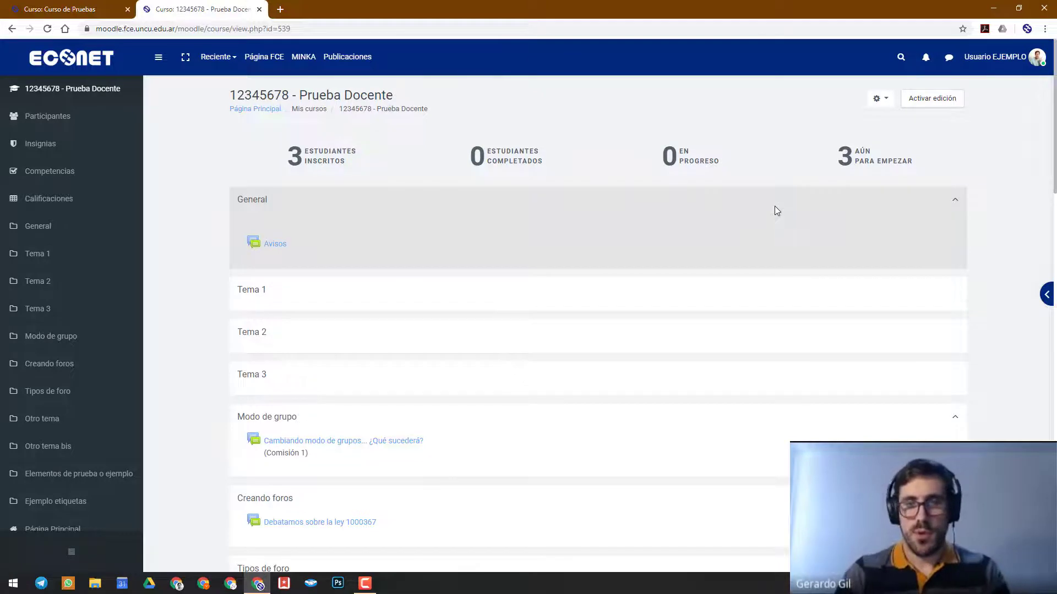
Switch to the Google Drawings course diagram, delete the "Hola, me llamo" text box, and move the yellow box into the Categorías area
{"action": "key", "text": "alt+Tab"}
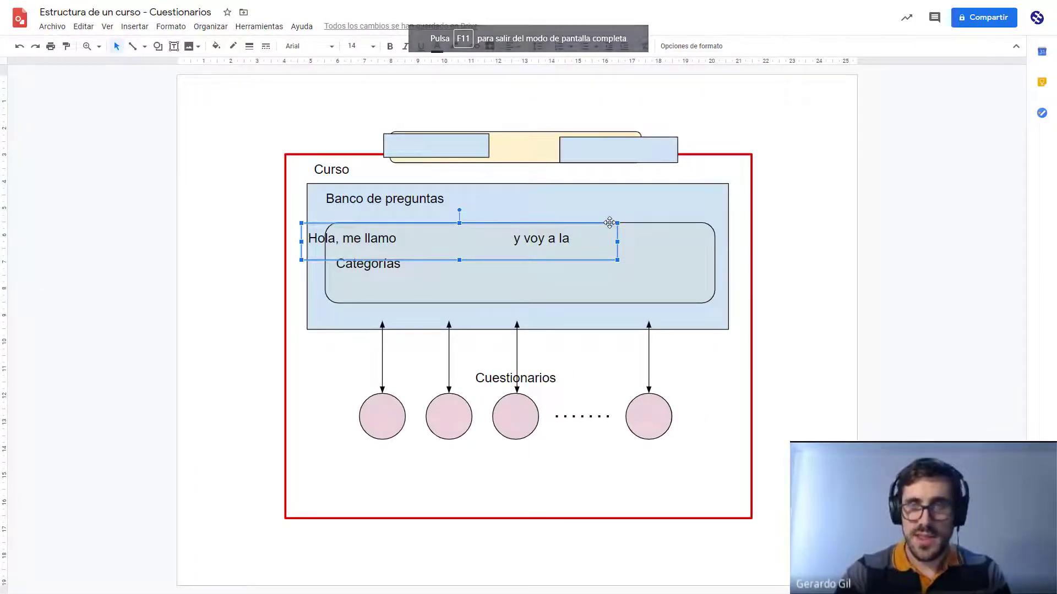
{"action": "key", "text": "Delete"}
{"action": "left_click", "coordinate": [524, 140]}
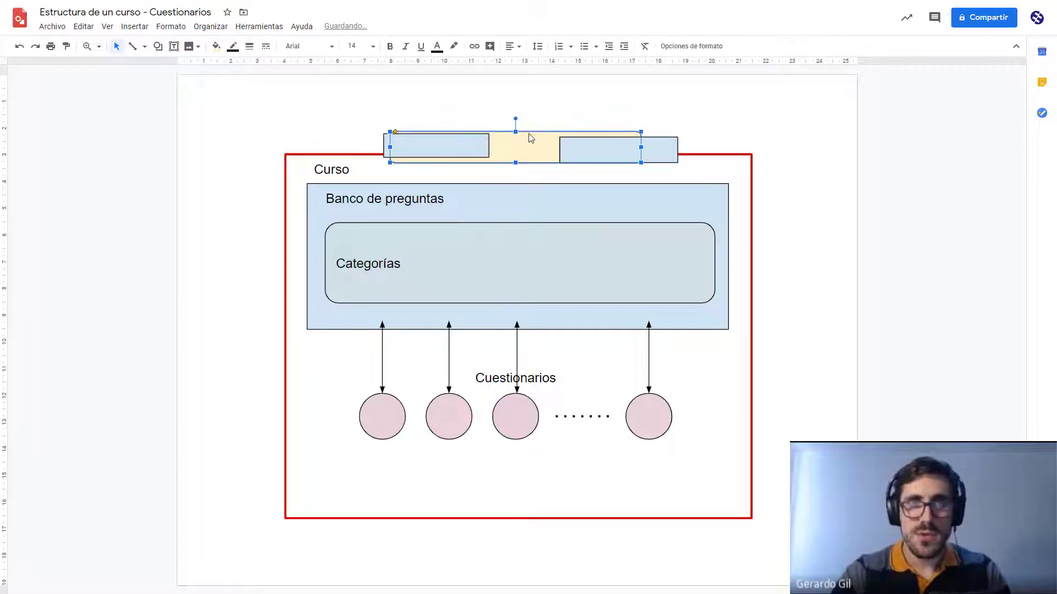
{"action": "left_click_drag", "start_coordinate": [543, 146], "coordinate": [585, 262]}
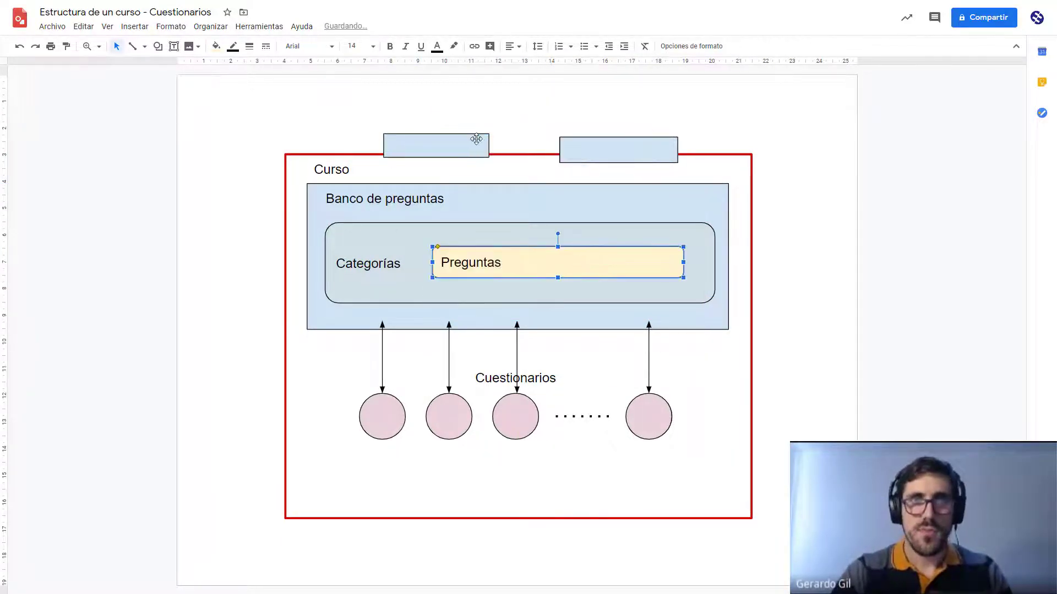
Delete the two blue rectangles overlapping the upper edge of the red Curso frame
{"action": "left_click", "coordinate": [476, 139]}
{"action": "key", "text": "Delete"}
{"action": "left_click", "coordinate": [608, 152]}
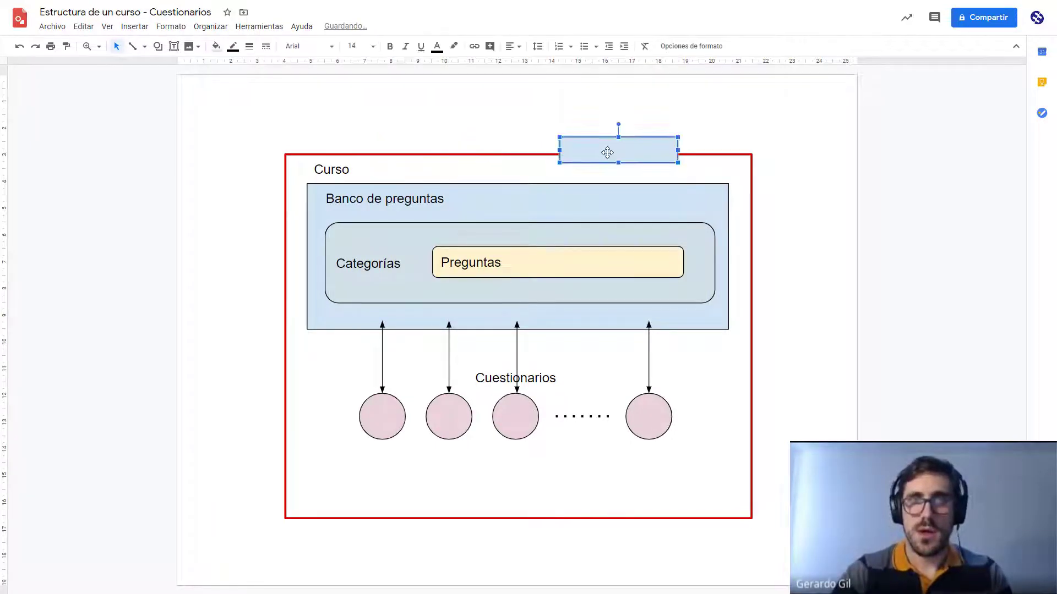
{"action": "key", "text": "Delete"}
Examine the diagram's structure by selecting the Banco de preguntas label, the Categorías and Preguntas boxes, and the Cuestionarios circles in turn
{"action": "left_click", "coordinate": [653, 194]}
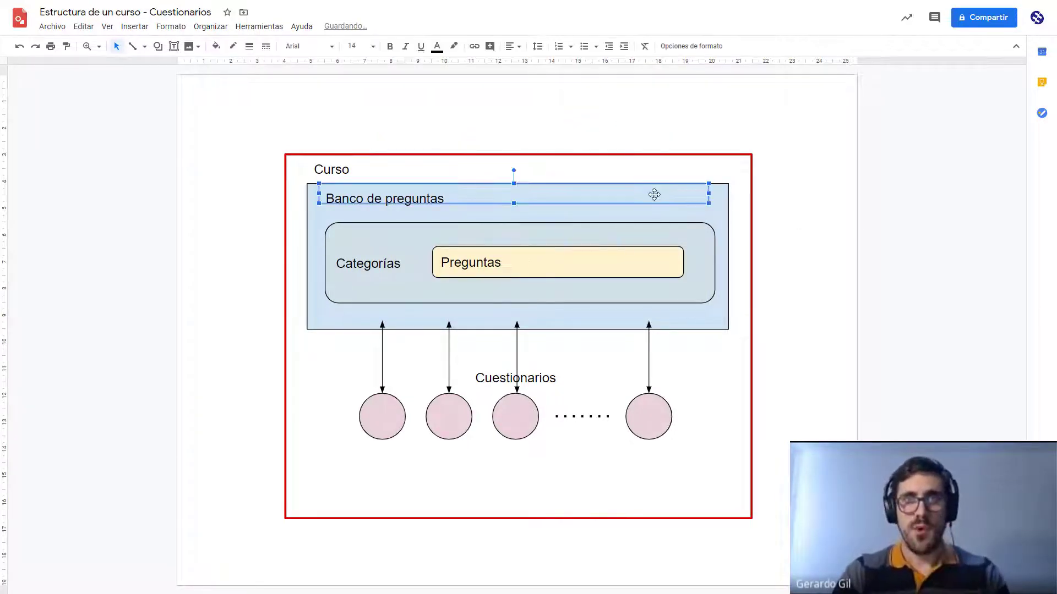
{"action": "left_click", "coordinate": [405, 235]}
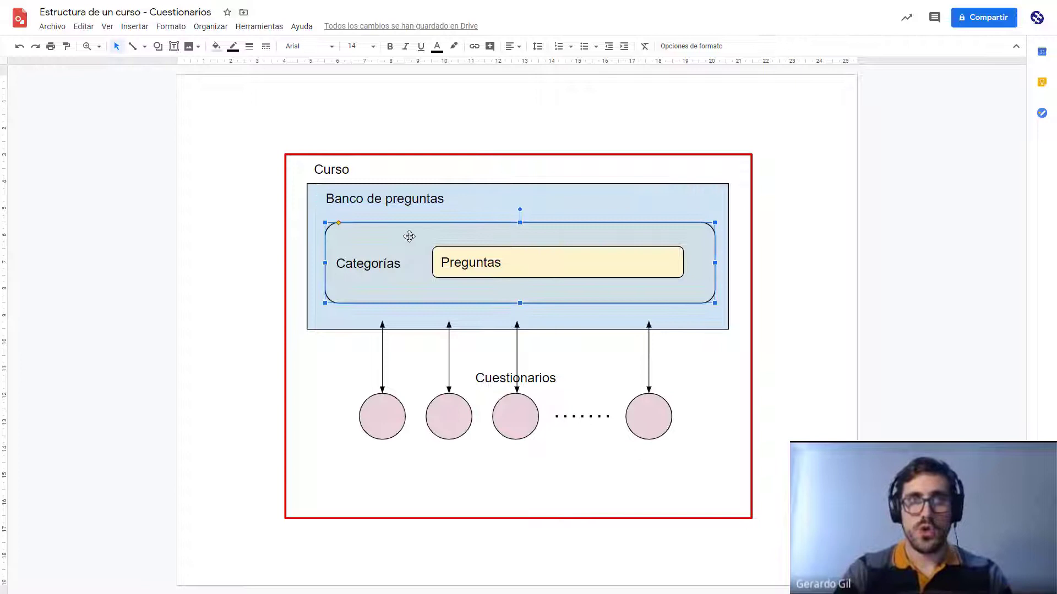
{"action": "left_click", "coordinate": [560, 266]}
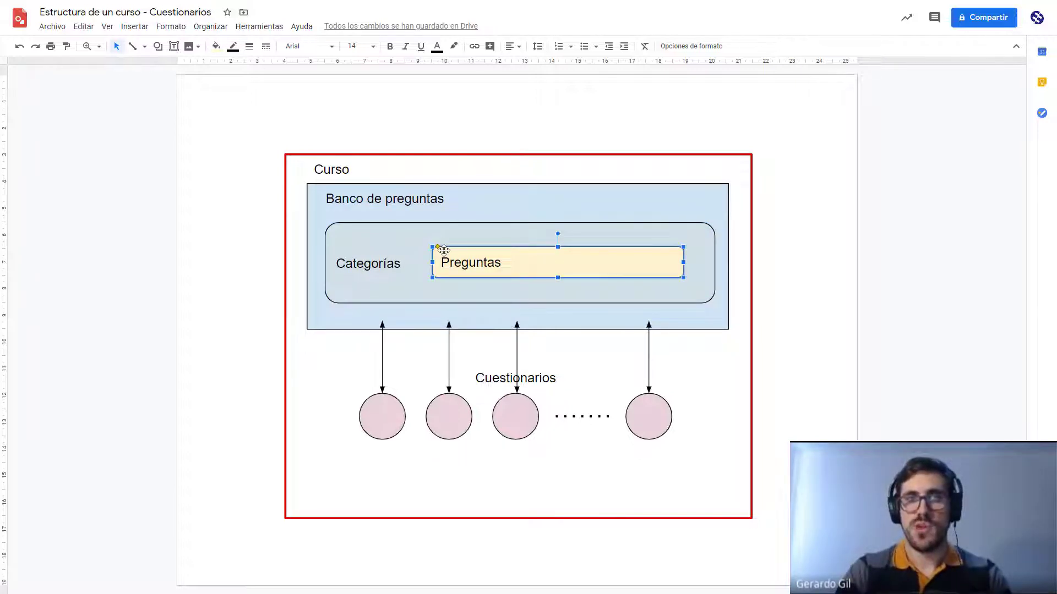
{"action": "left_click", "coordinate": [500, 198]}
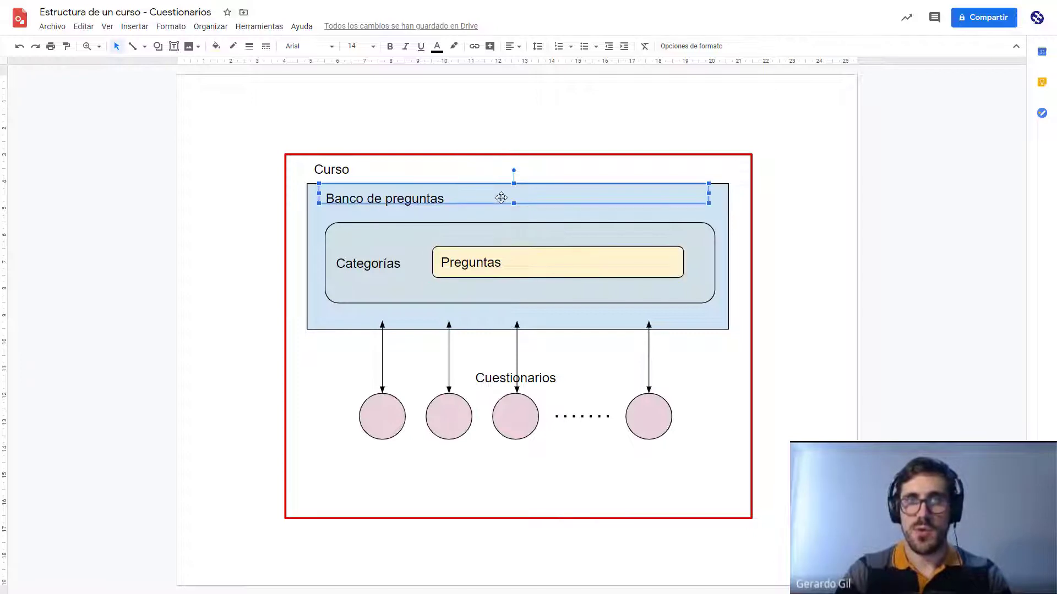
{"action": "left_click", "coordinate": [385, 413]}
{"action": "left_click", "coordinate": [456, 417]}
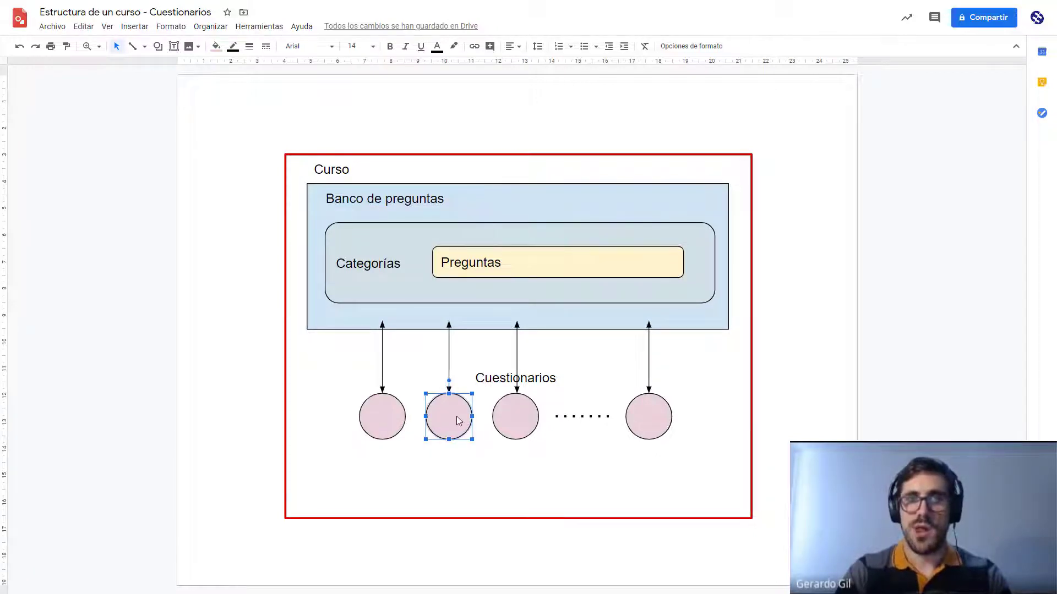
{"action": "left_click", "coordinate": [513, 419]}
{"action": "left_click", "coordinate": [647, 430]}
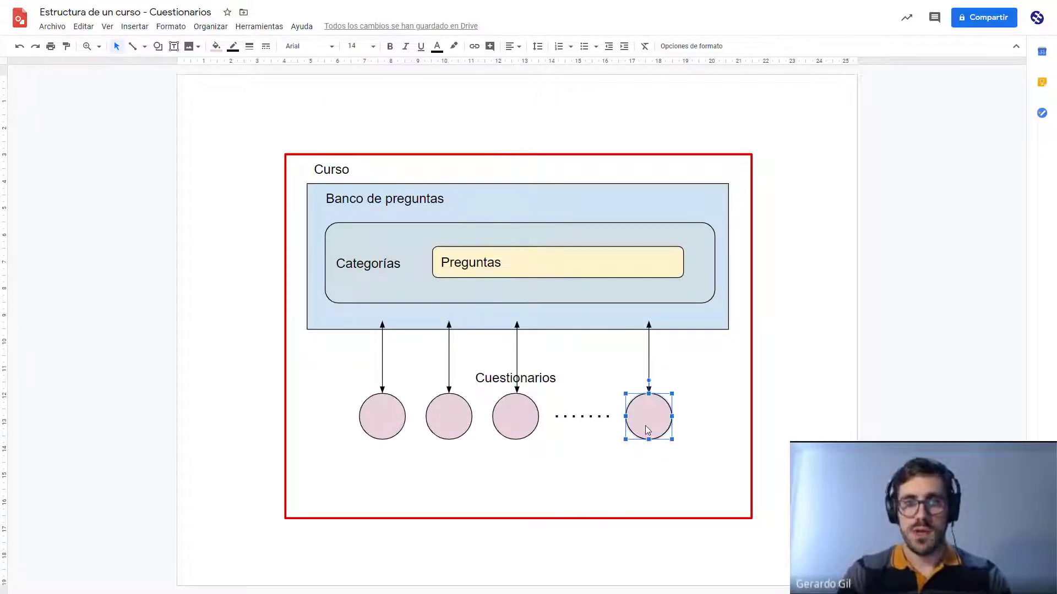
Return to the Moodle course, turn editing on, and add a Cuestionario activity to Tema 1
{"action": "key", "text": "alt+Tab"}
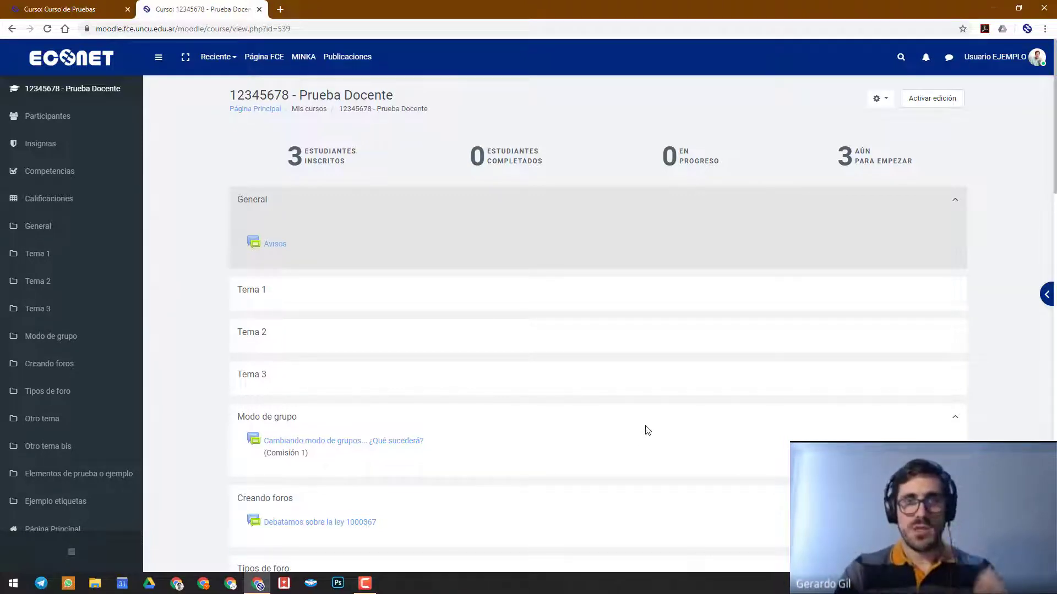
{"action": "left_click", "coordinate": [937, 100]}
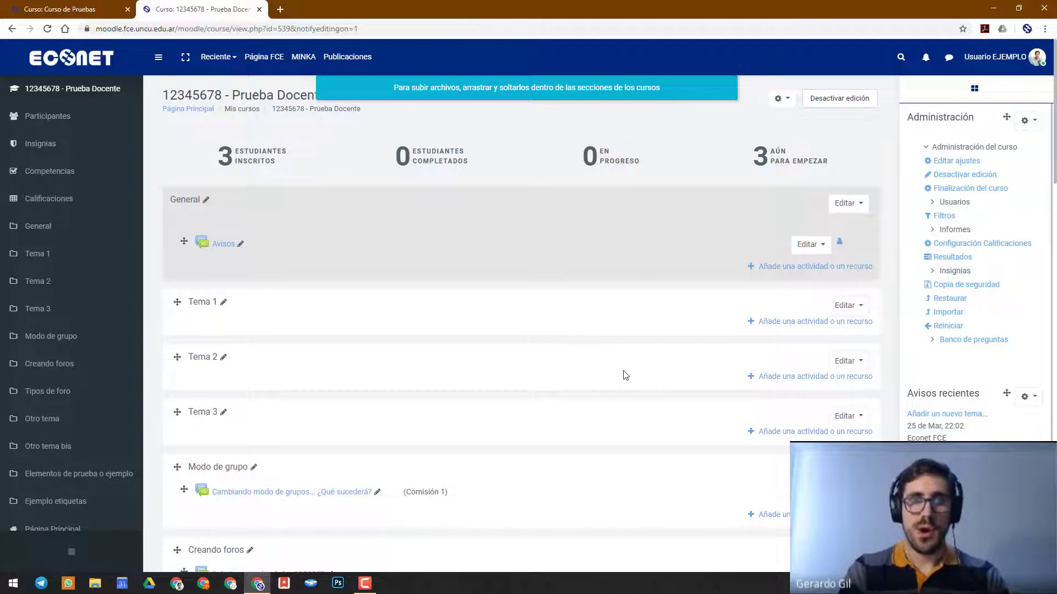
{"action": "left_click", "coordinate": [804, 322]}
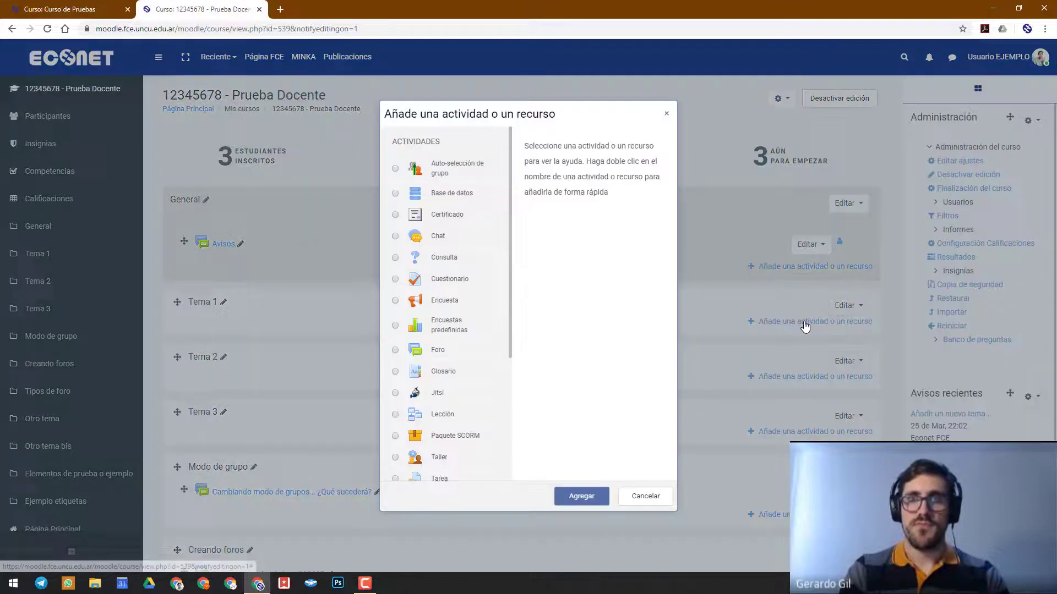
{"action": "left_click", "coordinate": [450, 280]}
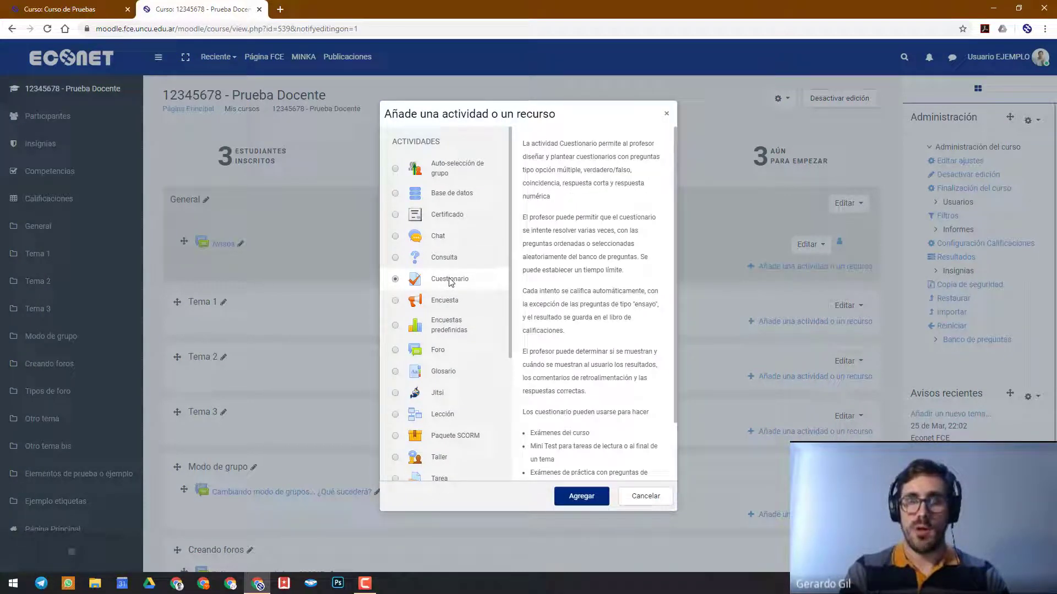
{"action": "left_click", "coordinate": [582, 497]}
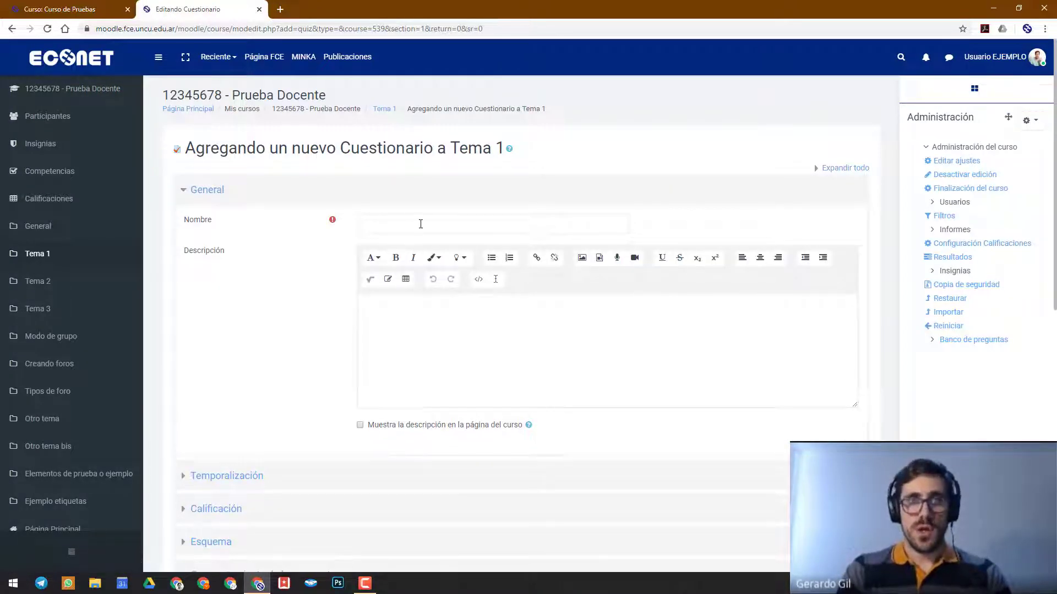
Name the new questionnaire "Parcial 1 (18/4)"
{"action": "left_click", "coordinate": [419, 224]}
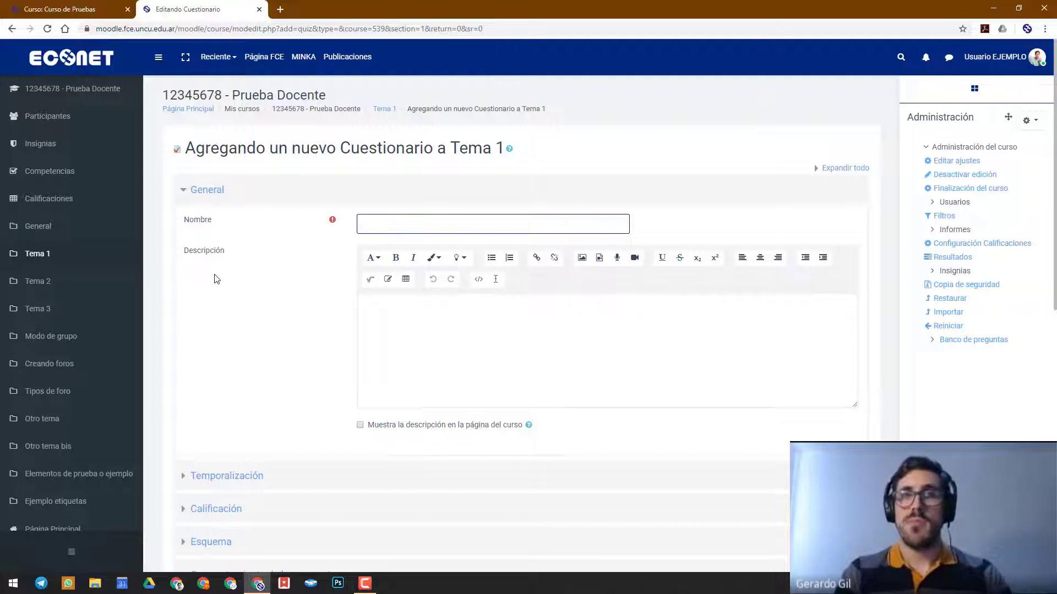
{"action": "type", "text": "Parcial 1"}
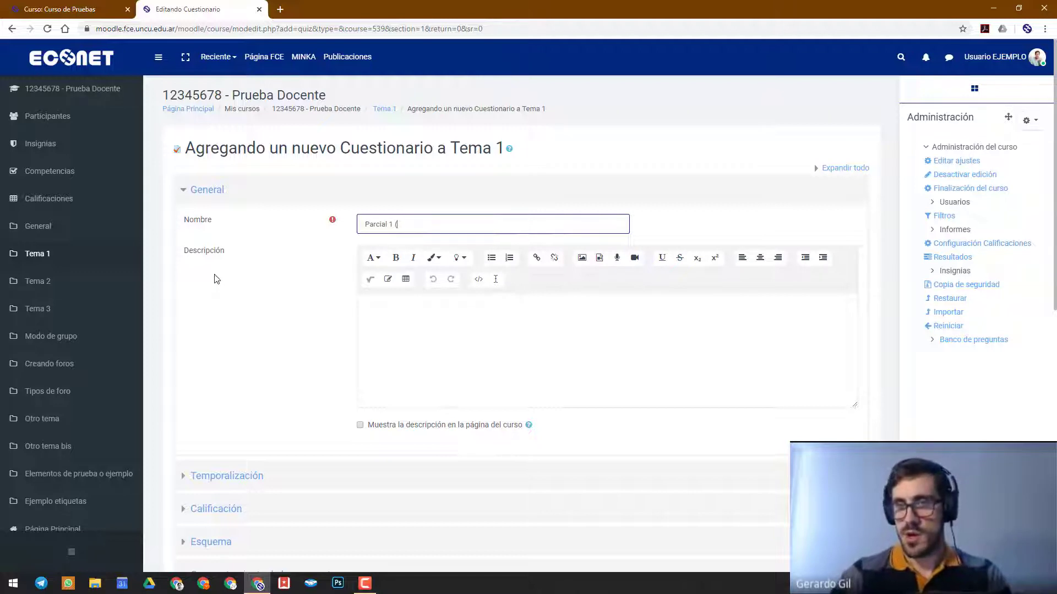
{"action": "type", "text": " (20/"}
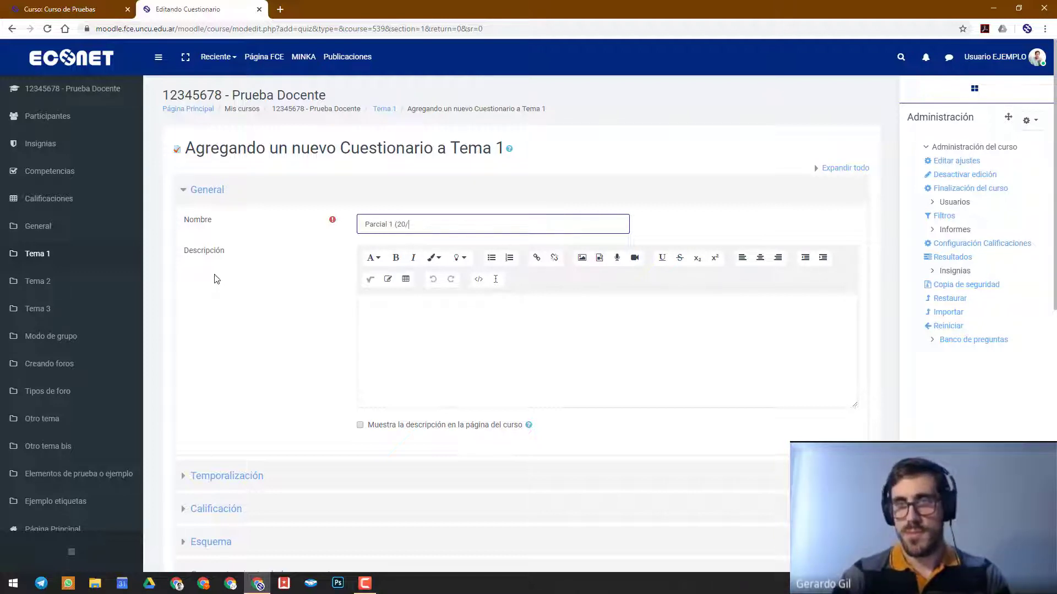
{"action": "key", "text": "BackSpace"}
{"action": "key", "text": "BackSpace"}
{"action": "key", "text": "BackSpace"}
{"action": "type", "text": "18/"}
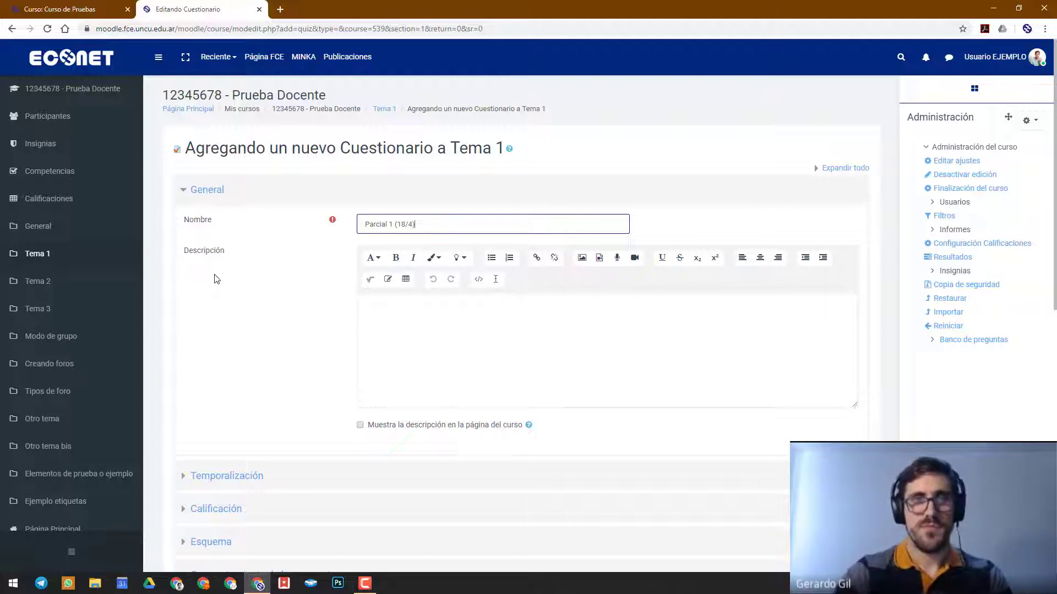
Extend the questionnaire's name to "Hacé tu Parcial 1 (18/4) ACA"
{"action": "key", "text": "ctrl+a"}
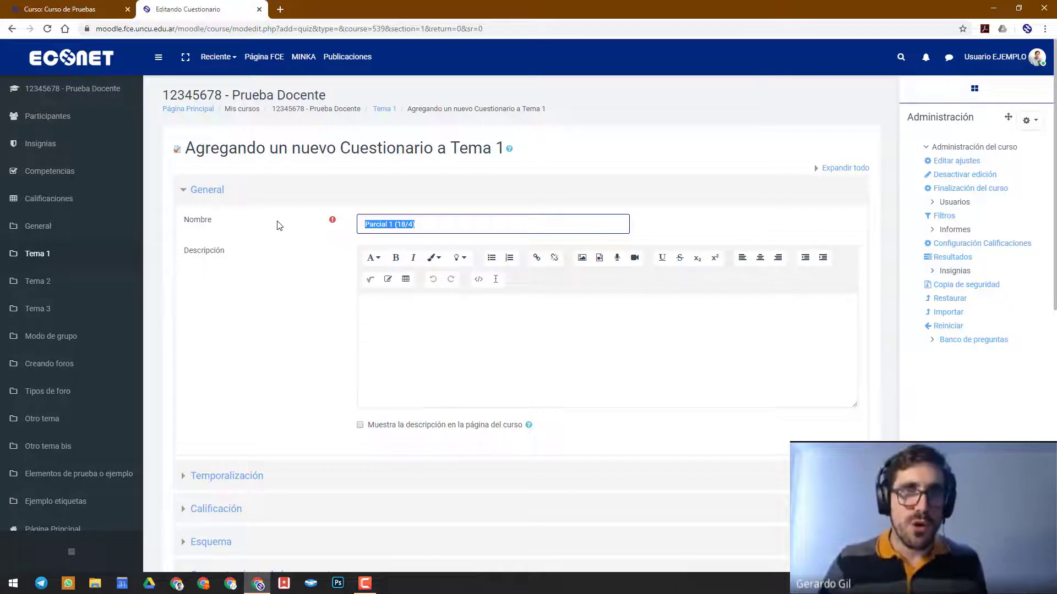
{"action": "left_click", "coordinate": [366, 224]}
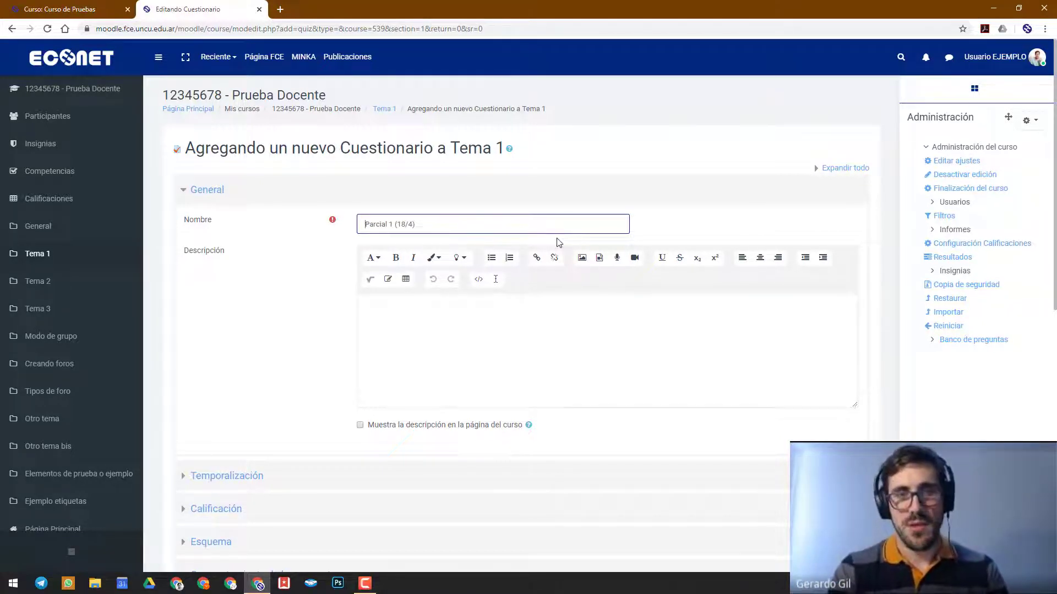
{"action": "type", "text": "Hacé tu"}
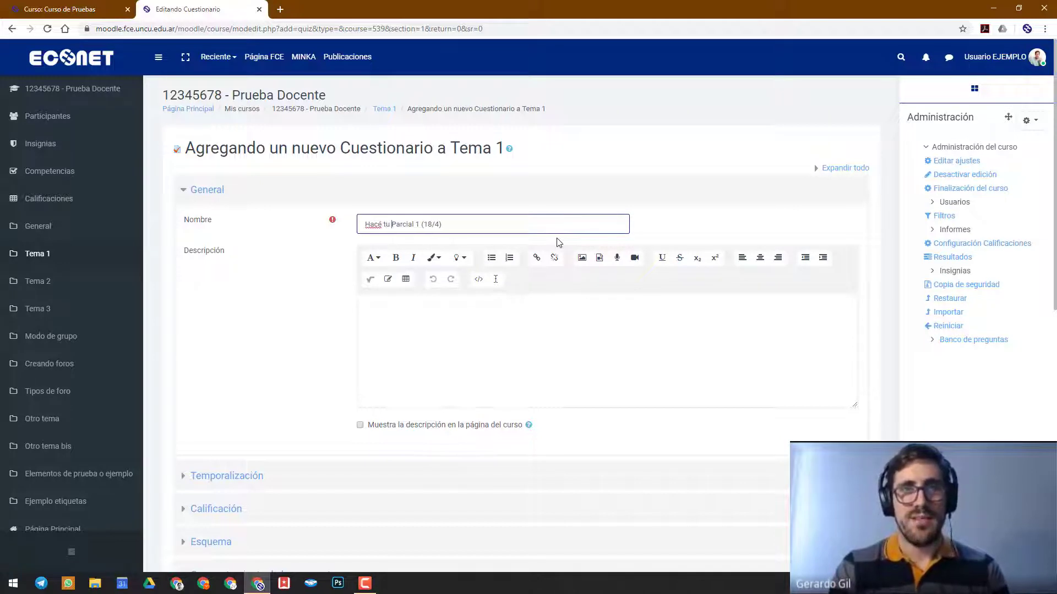
{"action": "type", "text": "  ACA"}
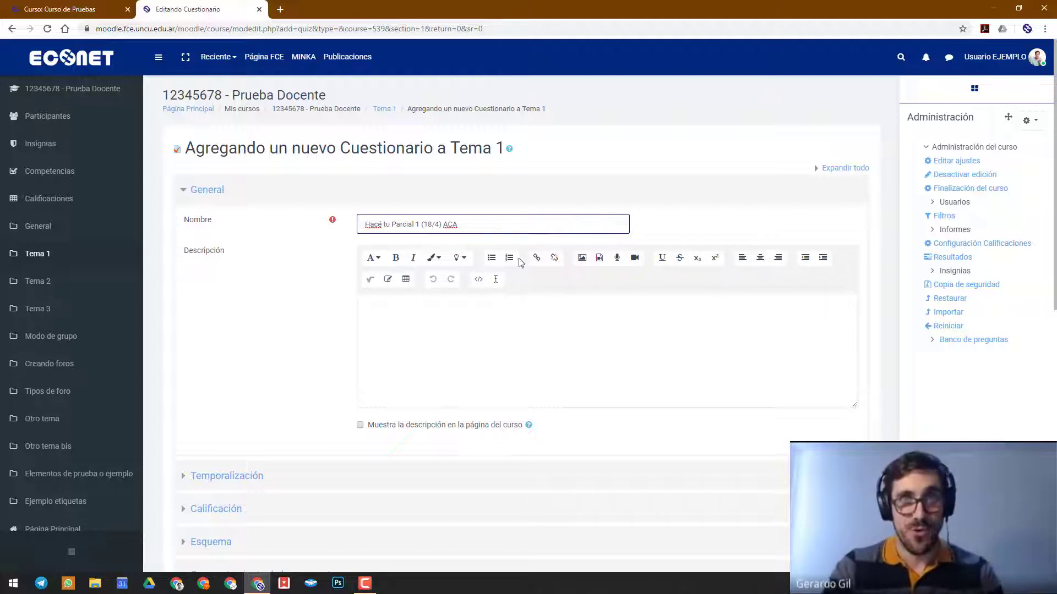
{"action": "left_click", "coordinate": [416, 340]}
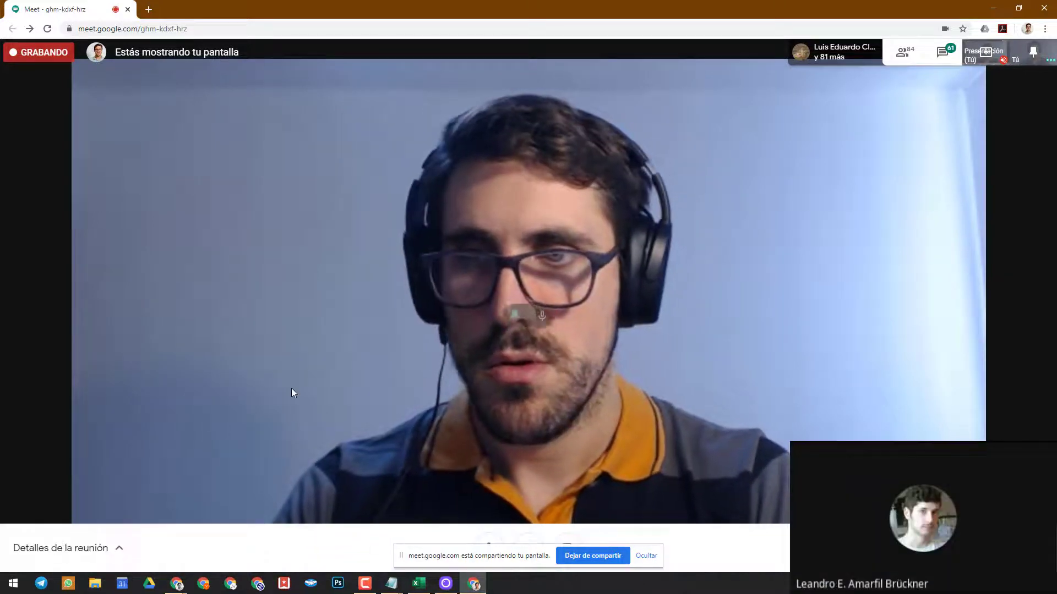
View the Google Meet call's access details and look through its list of participants
{"action": "left_click", "coordinate": [127, 549]}
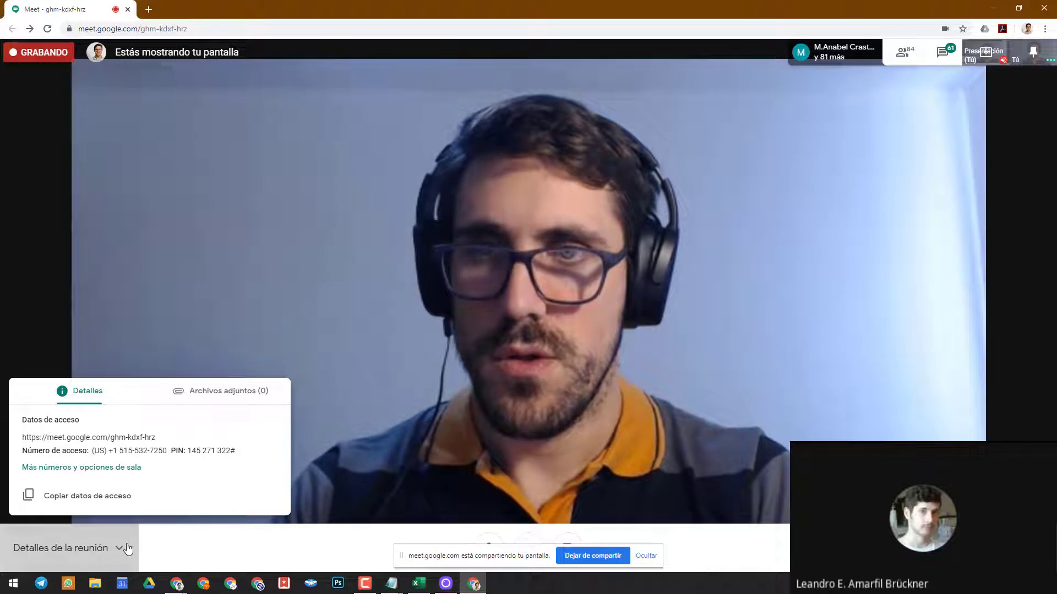
{"action": "left_click", "coordinate": [128, 549]}
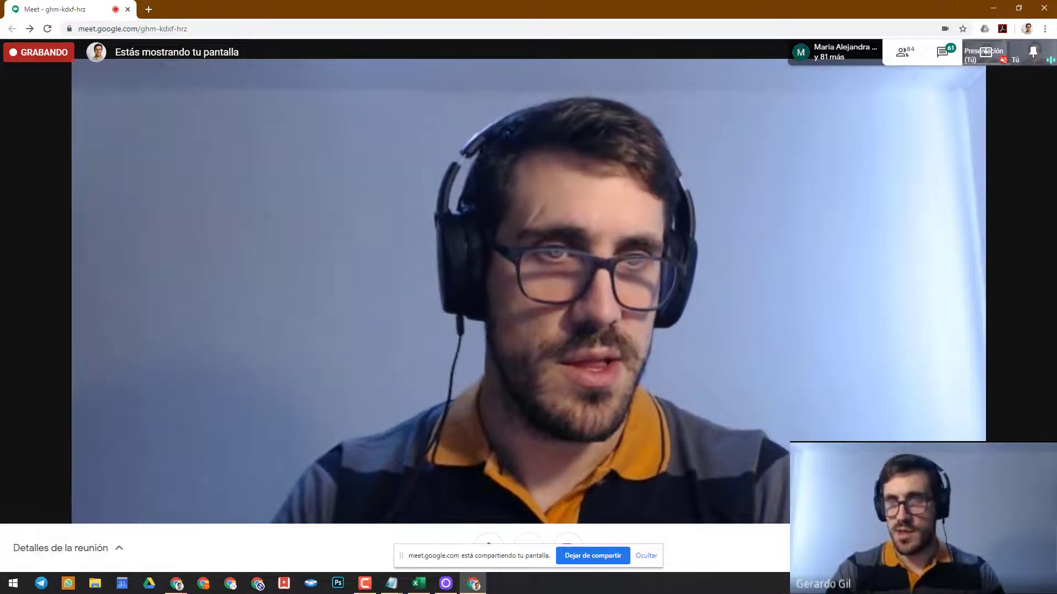
{"action": "left_click", "coordinate": [1034, 548]}
{"action": "left_click", "coordinate": [648, 351]}
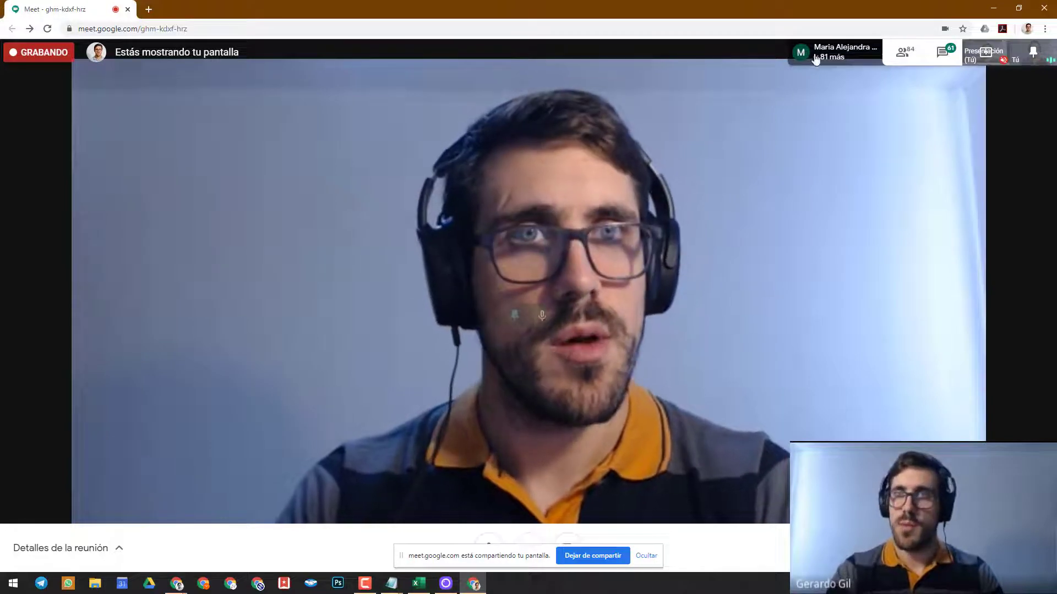
{"action": "left_click", "coordinate": [815, 58]}
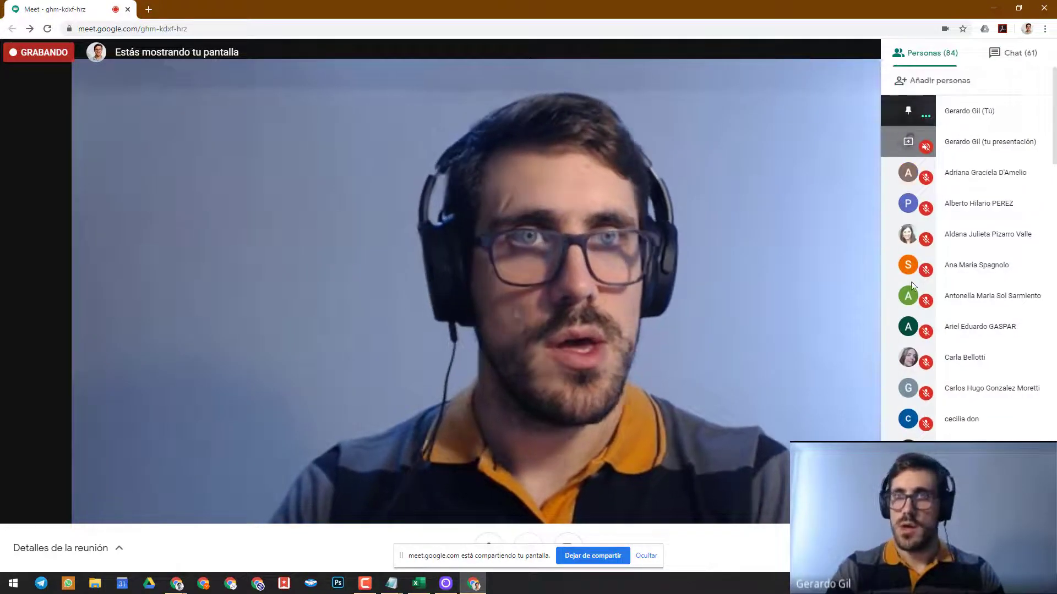
{"action": "scroll", "coordinate": [985, 220], "scroll_direction": "down", "scroll_amount": 20}
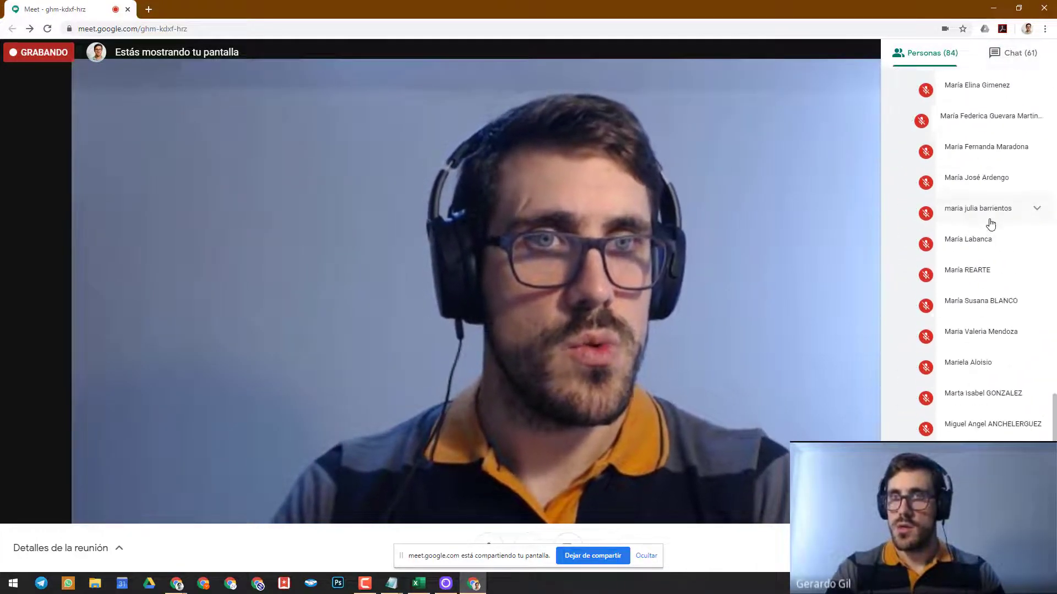
{"action": "scroll", "coordinate": [990, 220], "scroll_direction": "up", "scroll_amount": 20}
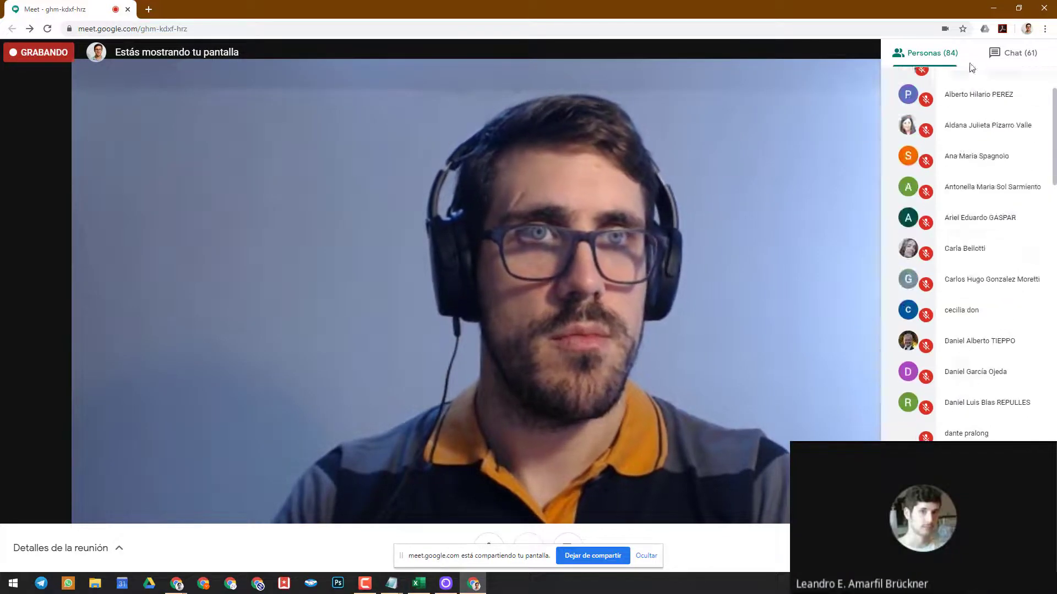
{"action": "left_click", "coordinate": [807, 128]}
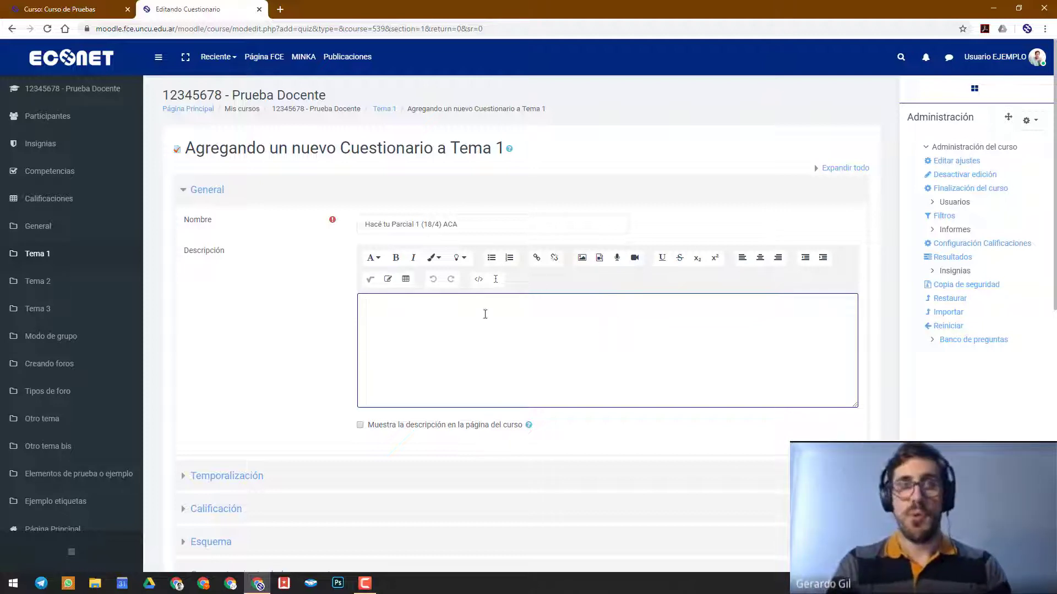
Enter "Acá va lo que le dirían al alumno." as the questionnaire's description in the Moodle form
{"action": "type", "text": "A"}
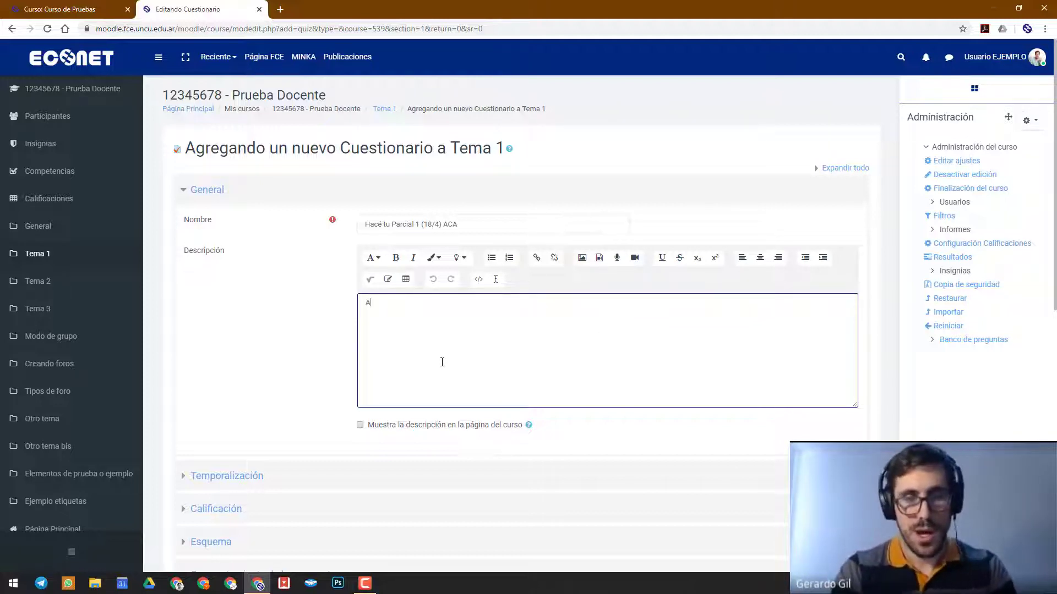
{"action": "type", "text": "cá va "}
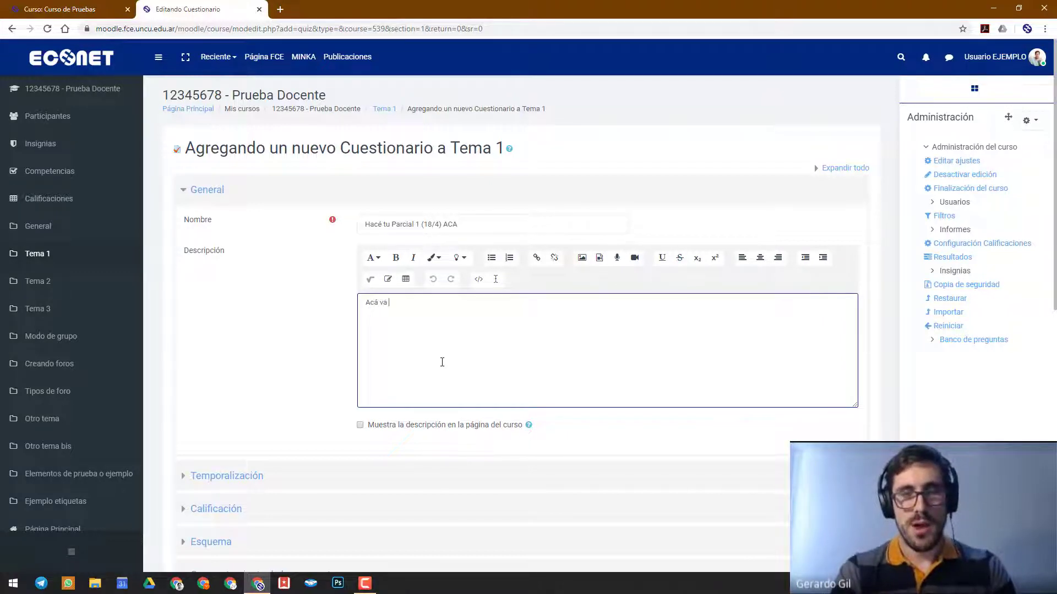
{"action": "type", "text": "lo que le"}
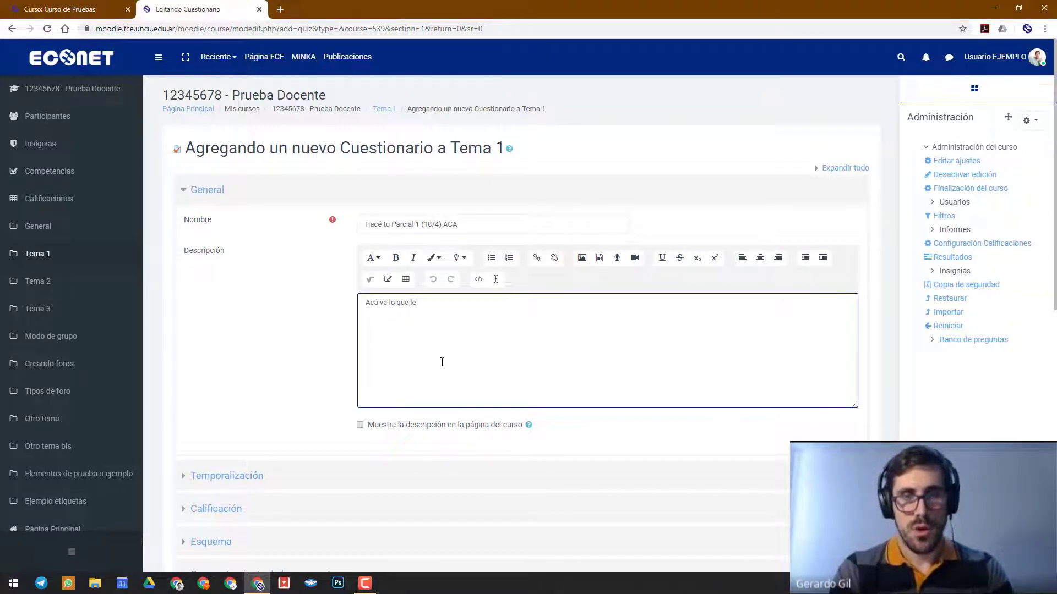
{"action": "type", "text": " dirían al alumno."}
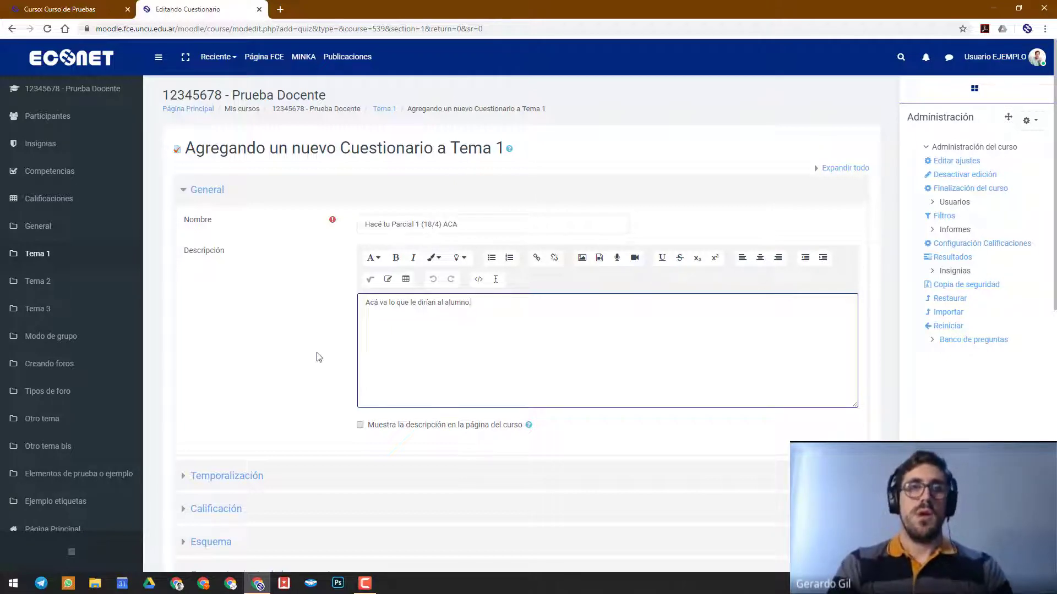
Enable the questionnaire's opening date in Temporalización and set its opening time to 18:00
{"action": "scroll", "coordinate": [319, 354], "scroll_direction": "down", "scroll_amount": 5}
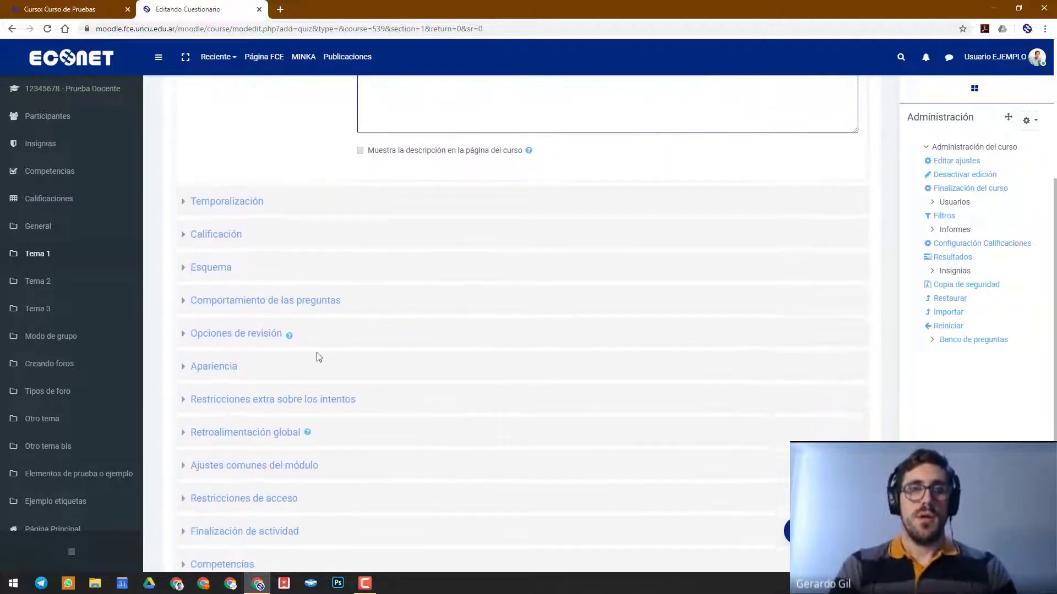
{"action": "left_click", "coordinate": [238, 203]}
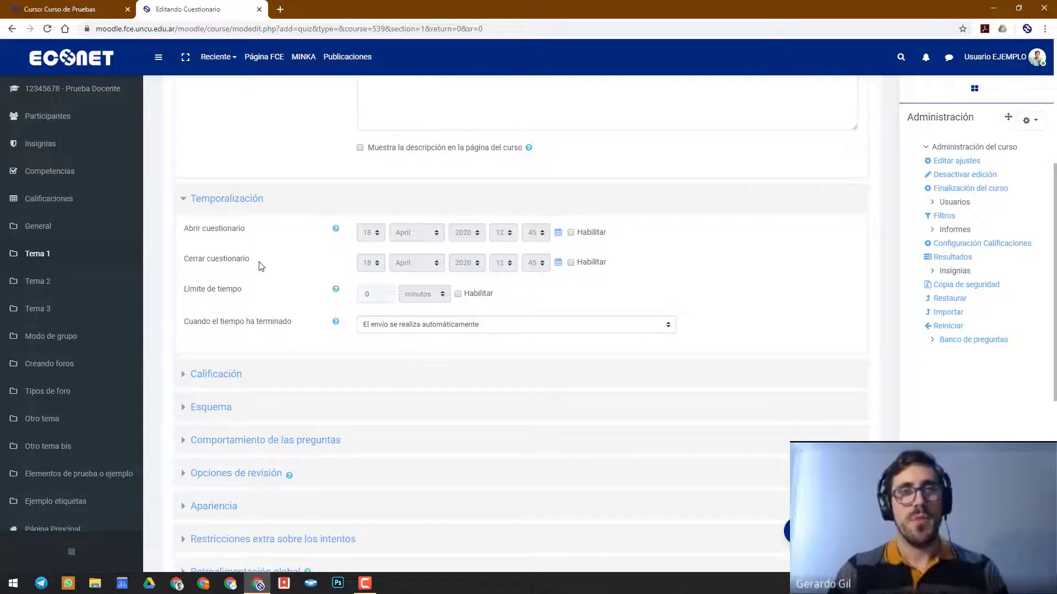
{"action": "left_click", "coordinate": [602, 234]}
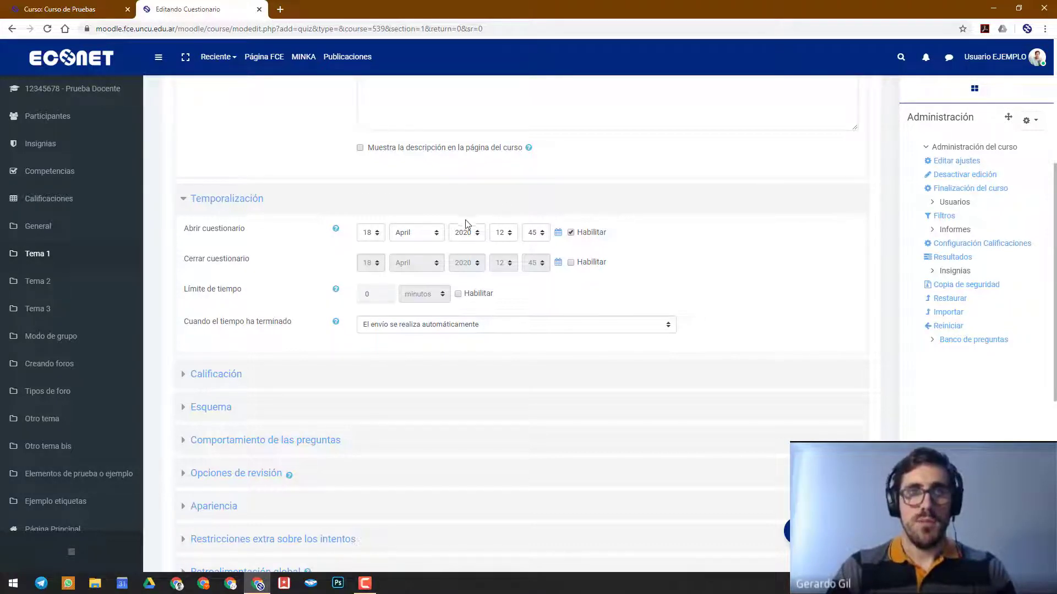
{"action": "left_click", "coordinate": [501, 233]}
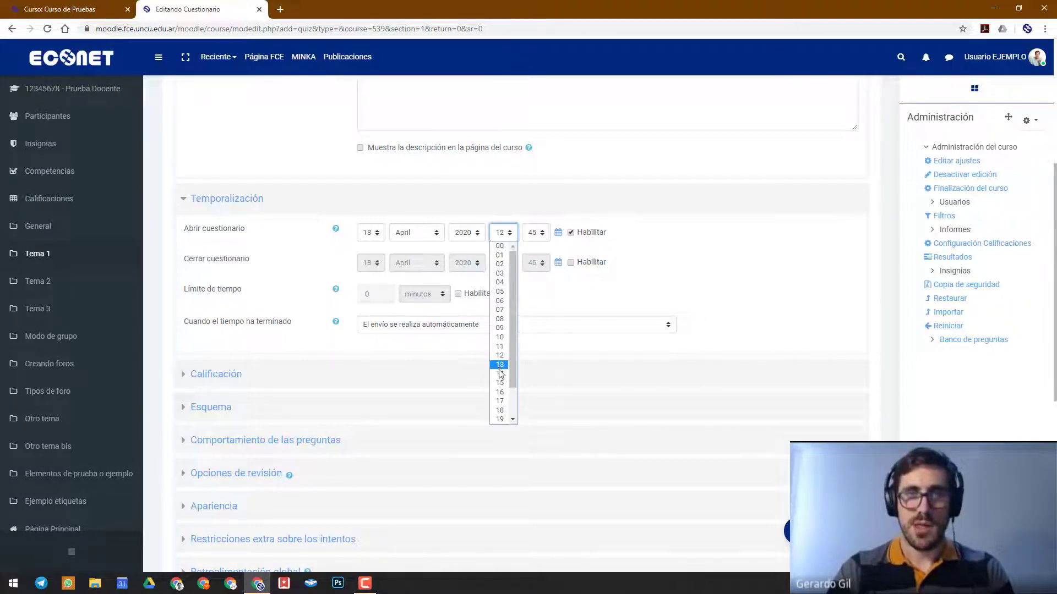
{"action": "left_click", "coordinate": [500, 410]}
{"action": "left_click", "coordinate": [534, 233]}
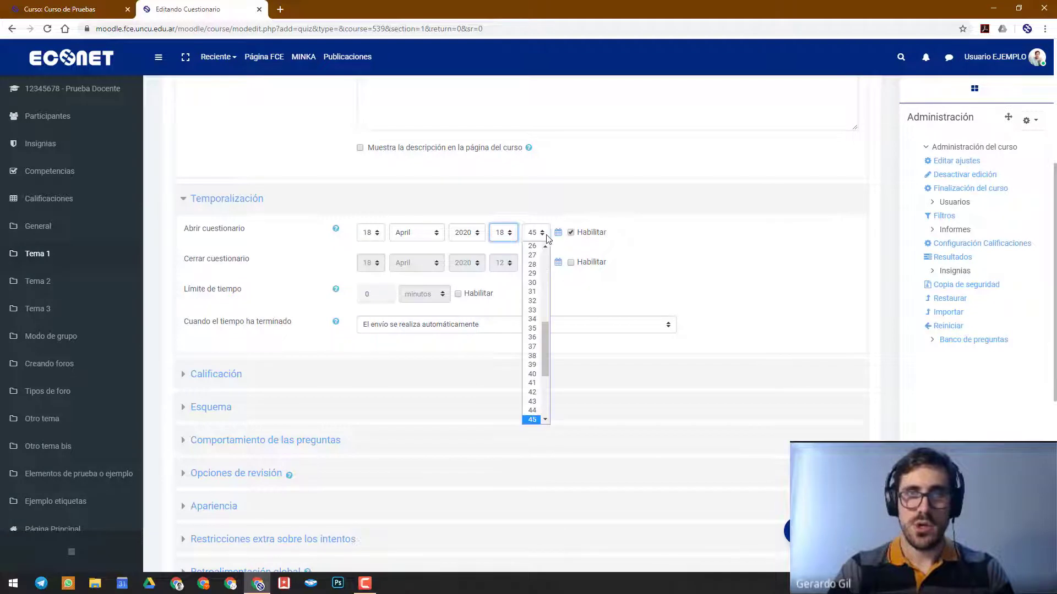
{"action": "scroll", "coordinate": [537, 303], "scroll_direction": "up", "scroll_amount": 5}
{"action": "scroll", "coordinate": [538, 259], "scroll_direction": "up", "scroll_amount": 2}
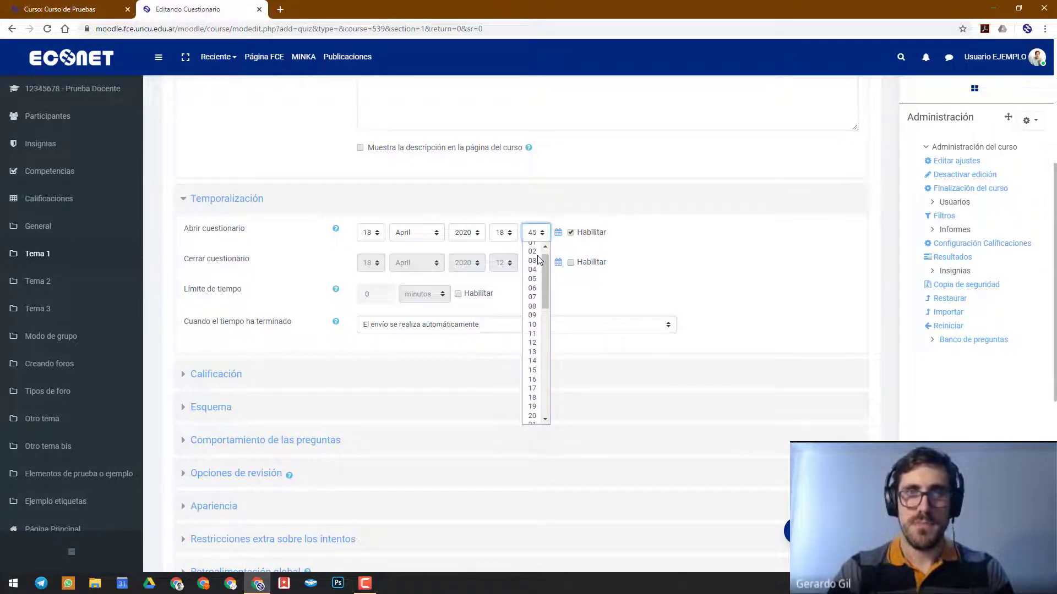
{"action": "left_click", "coordinate": [537, 249]}
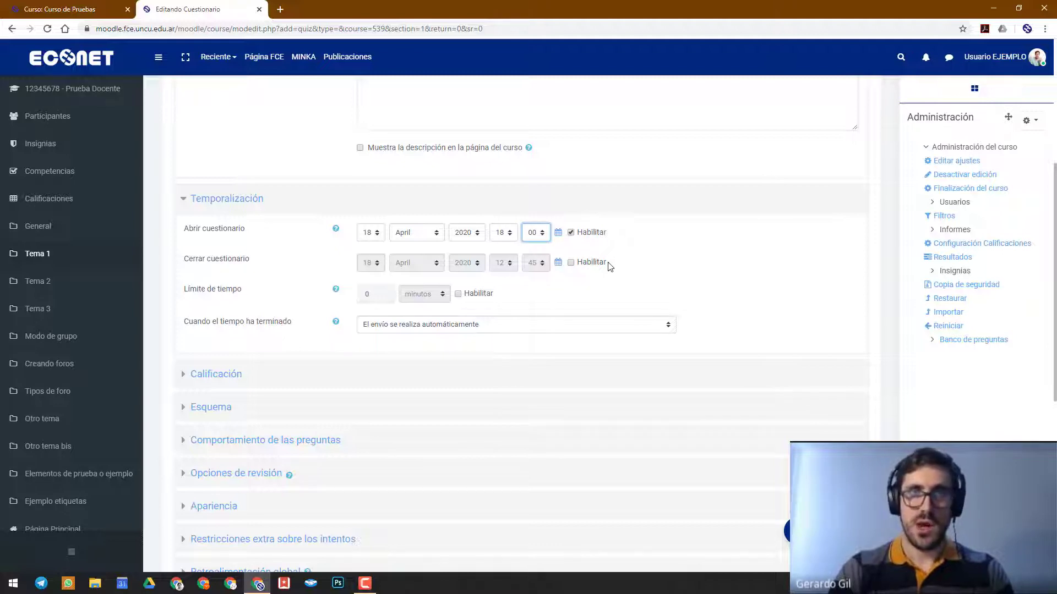
Enable the questionnaire's closing date and set its closing time to 23:59
{"action": "left_click", "coordinate": [590, 262]}
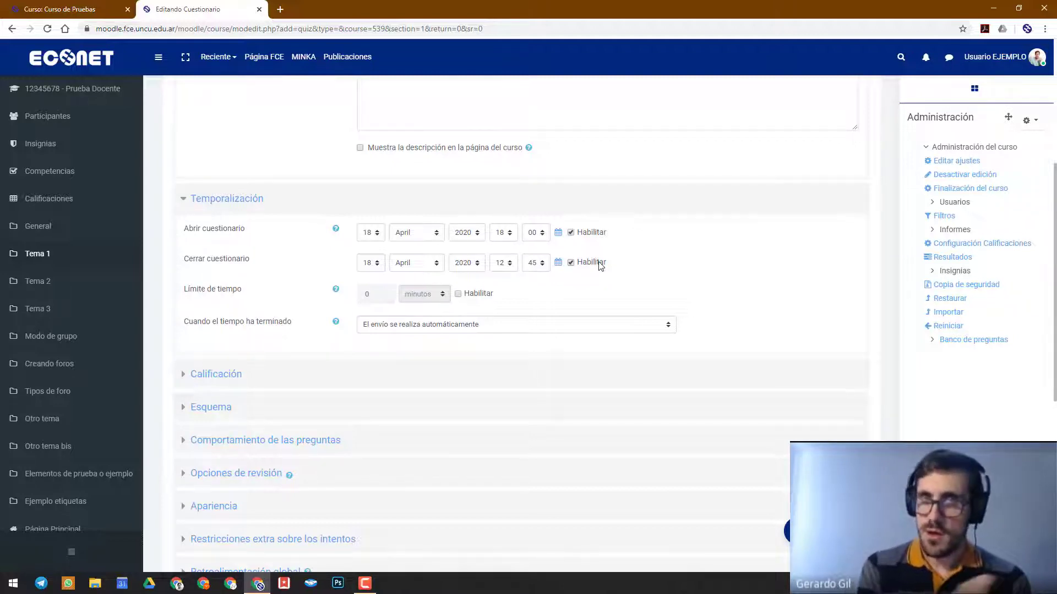
{"action": "left_click", "coordinate": [498, 266]}
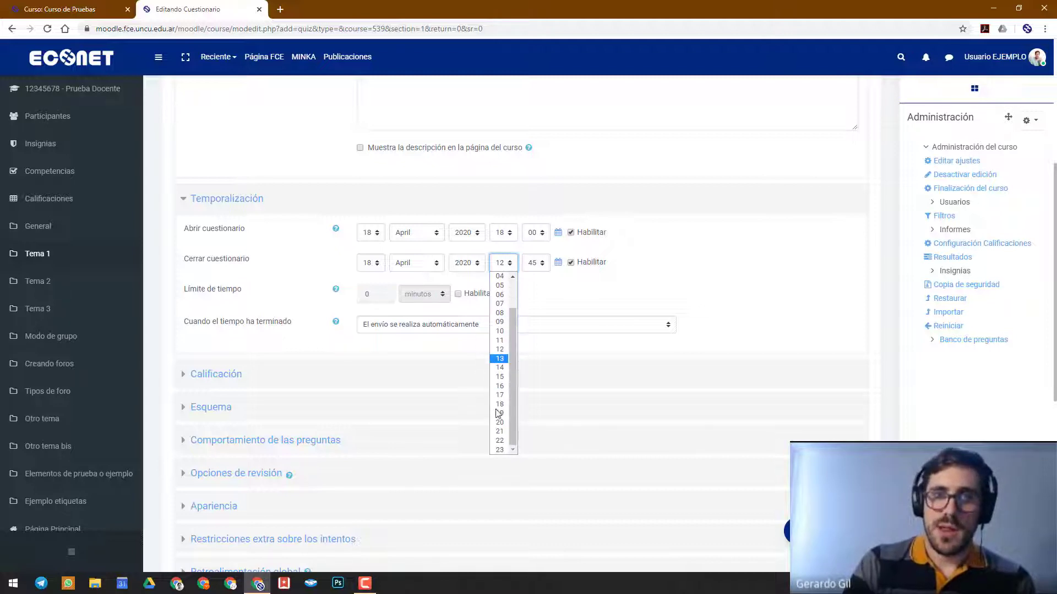
{"action": "left_click", "coordinate": [497, 456]}
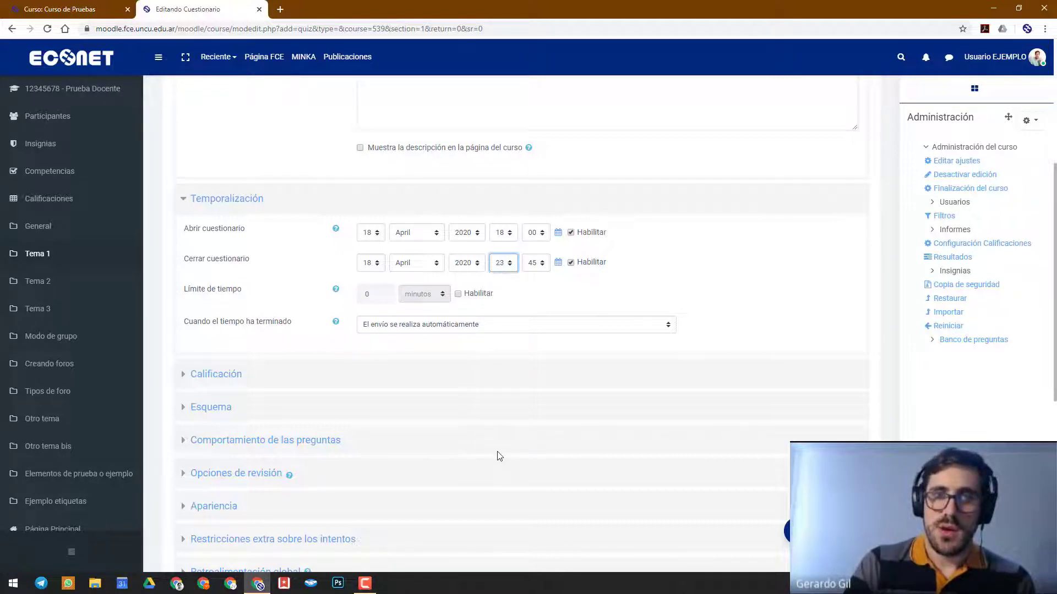
{"action": "left_click", "coordinate": [532, 263]}
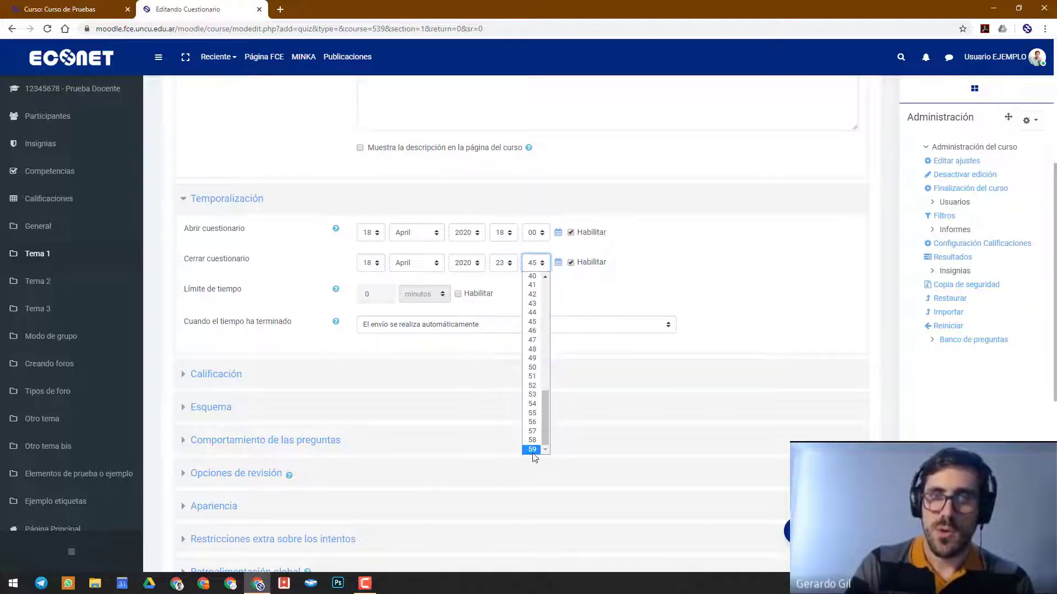
{"action": "left_click", "coordinate": [532, 450]}
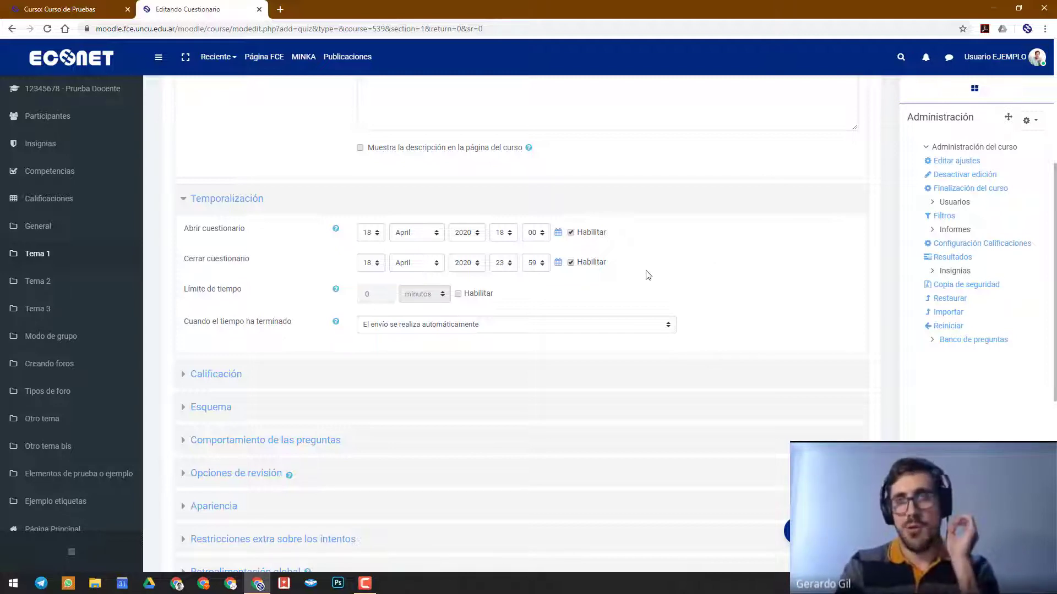
Enable the questionnaire's time limit and set it to 30 minutes
{"action": "left_click", "coordinate": [480, 296]}
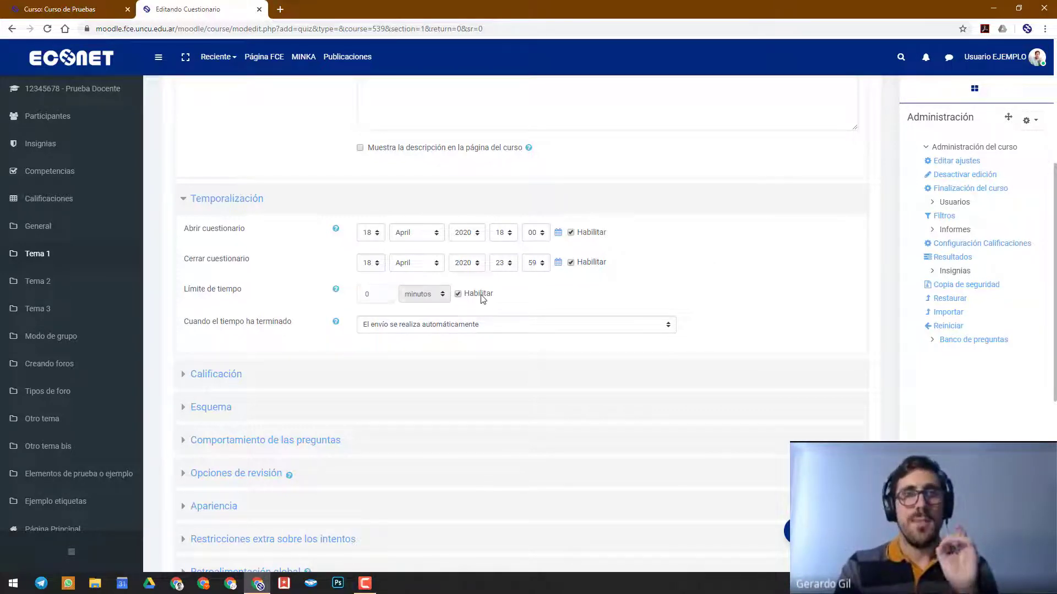
{"action": "double_click", "coordinate": [382, 293]}
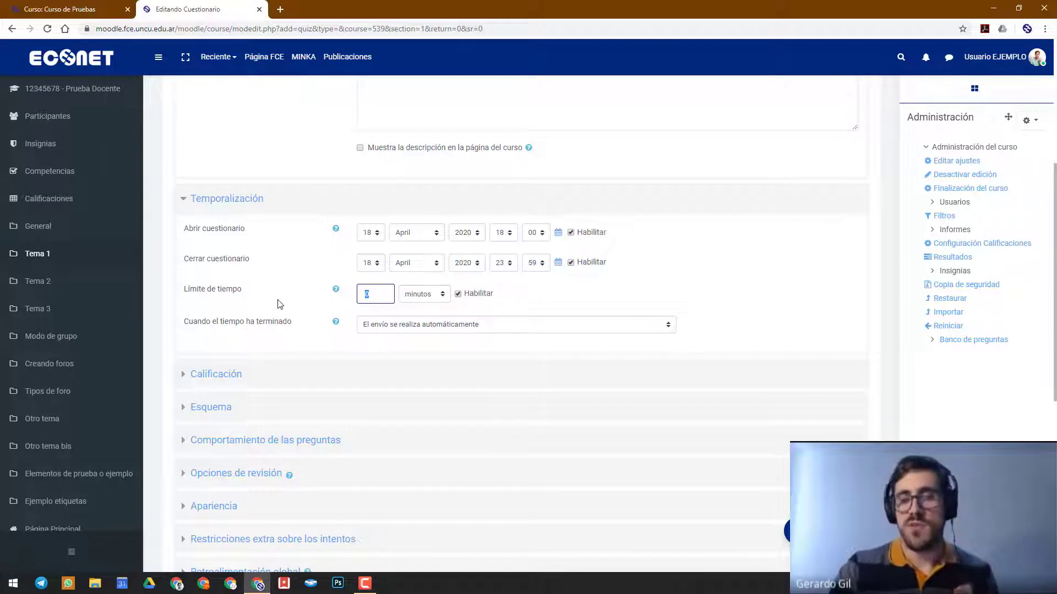
{"action": "type", "text": "30"}
{"action": "left_click", "coordinate": [650, 308]}
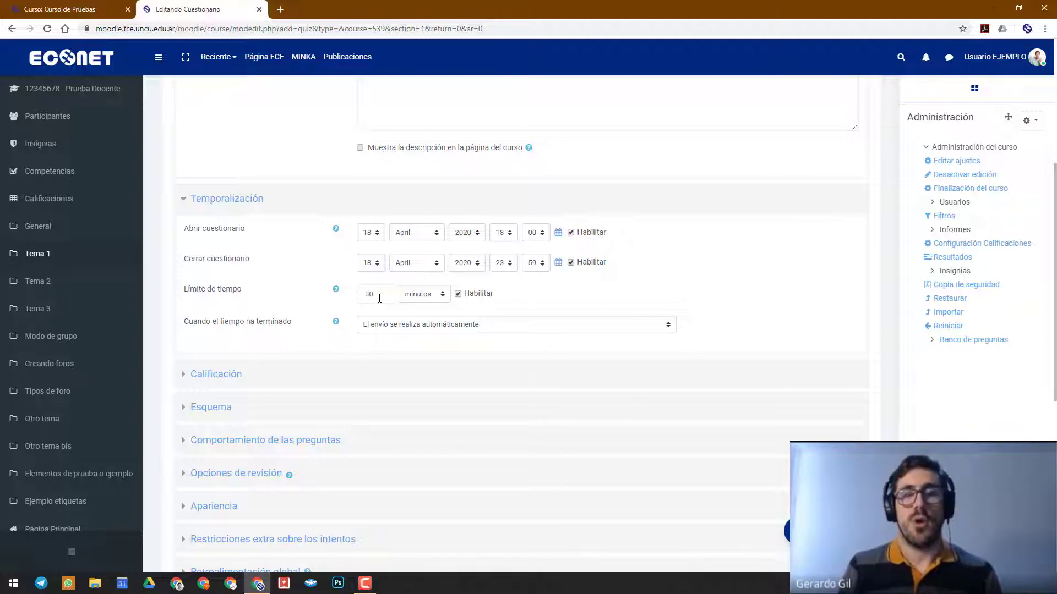
Add the line "No esperen a último momento." below the existing text in the questionnaire's description
{"action": "scroll", "coordinate": [379, 298], "scroll_direction": "up", "scroll_amount": 2}
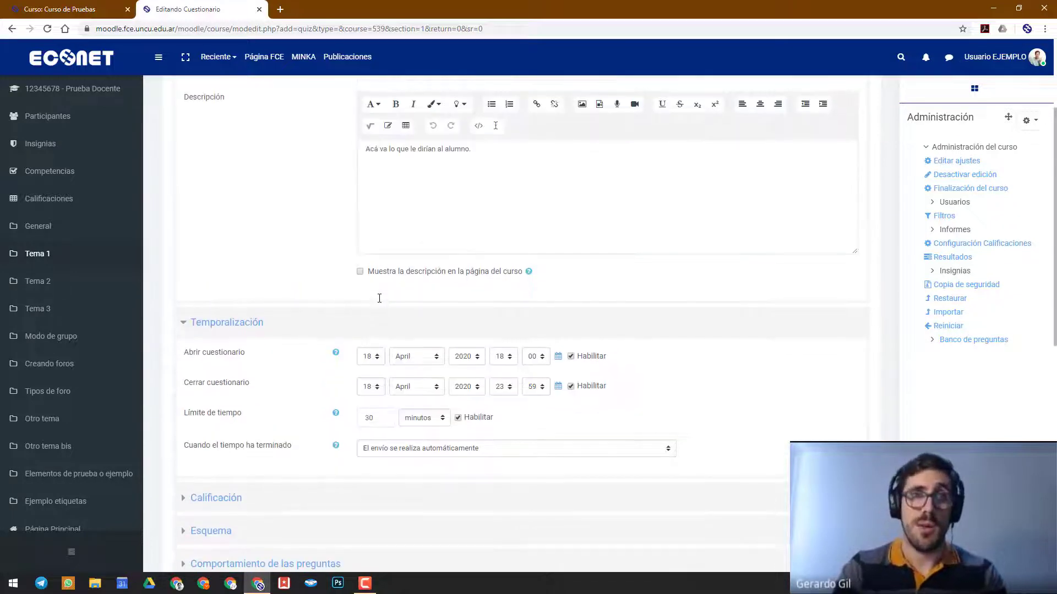
{"action": "left_click", "coordinate": [490, 166]}
{"action": "type", "text": "No e"}
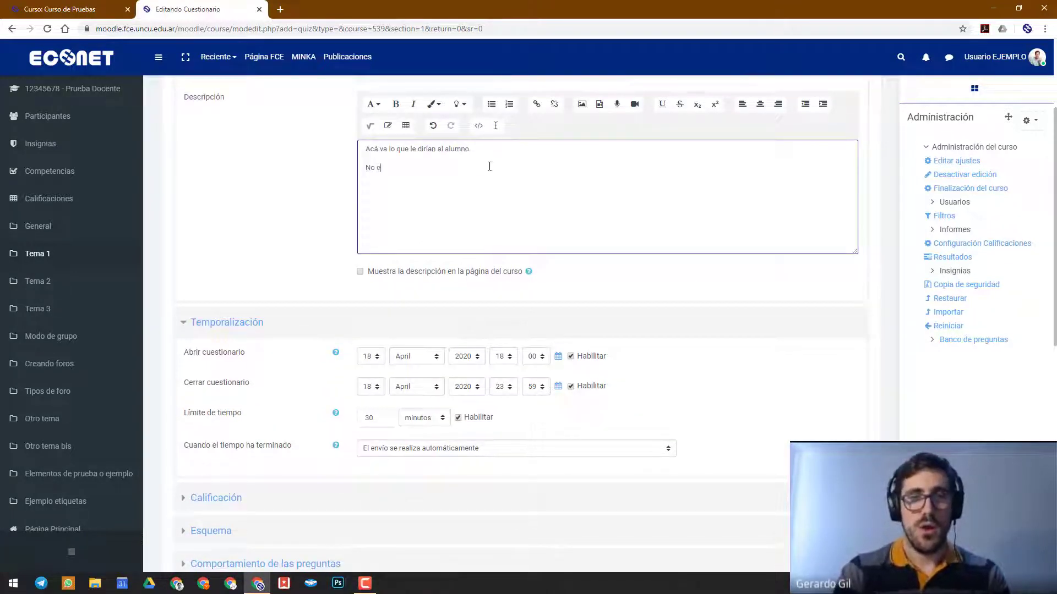
{"action": "type", "text": "speren a "}
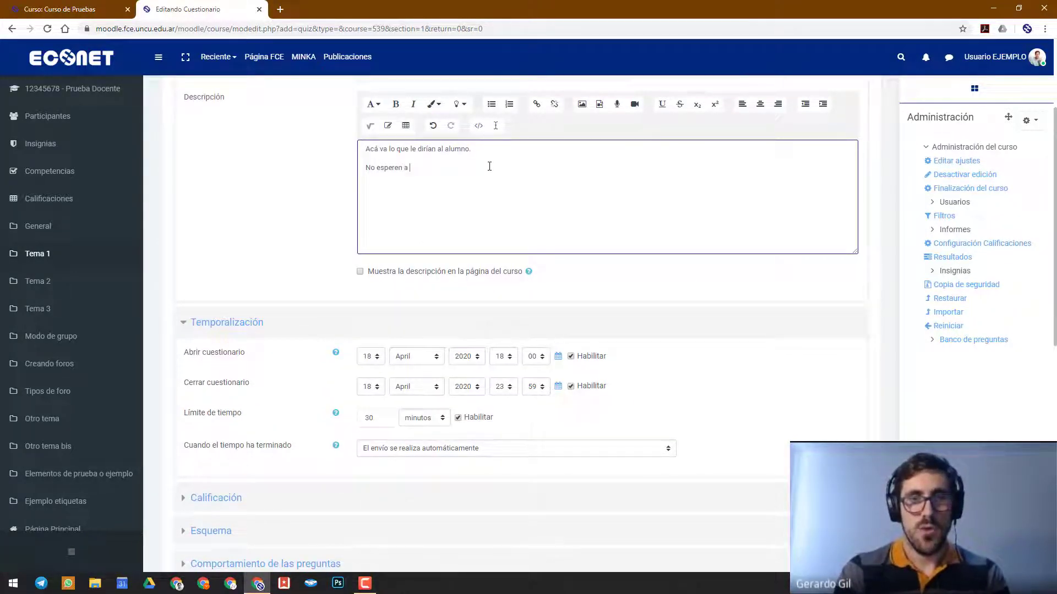
{"action": "type", "text": "último momento."}
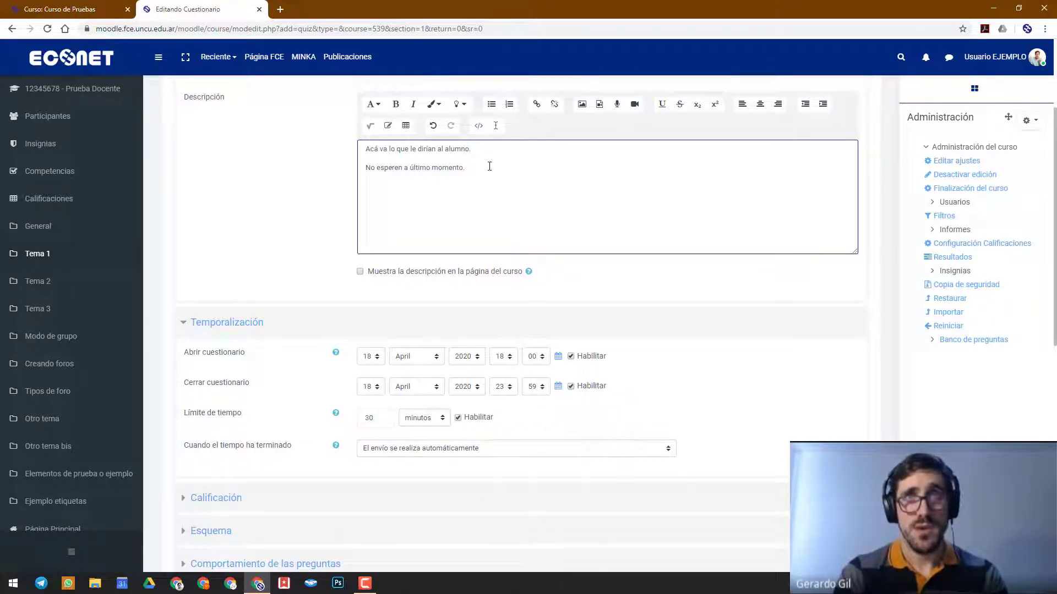
Make the description line "No esperen a último momento." bold and format it as Encabezado (medio)
{"action": "left_click_drag", "start_coordinate": [489, 166], "coordinate": [365, 168]}
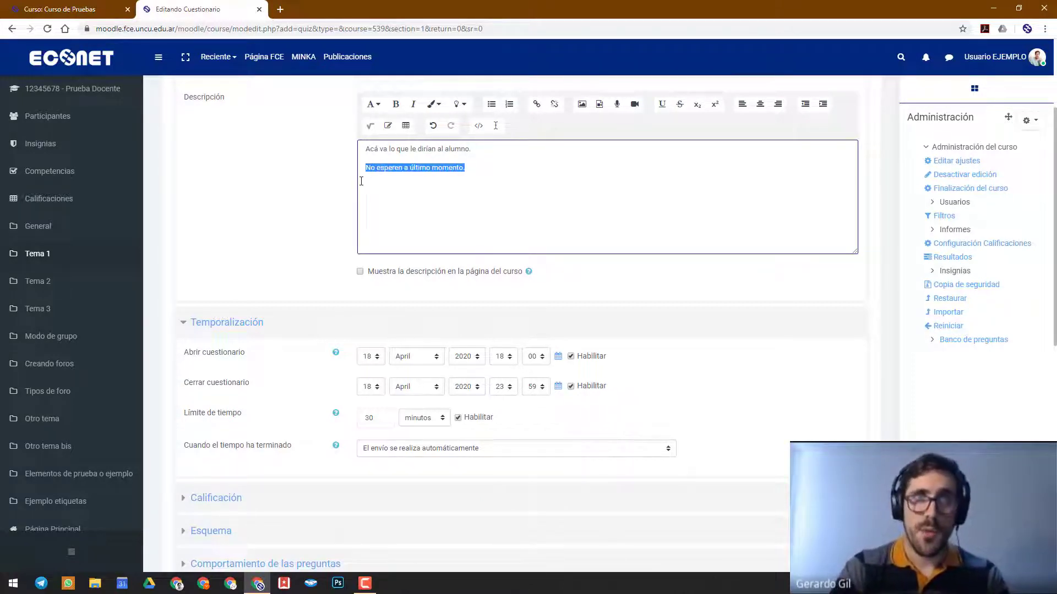
{"action": "left_click", "coordinate": [396, 106]}
{"action": "left_click", "coordinate": [372, 105]}
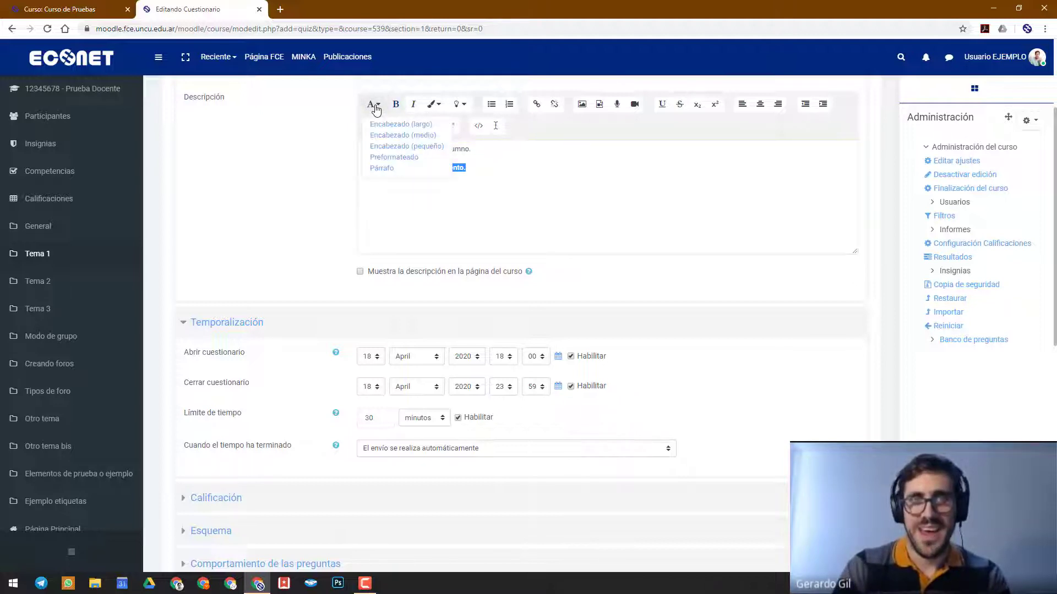
{"action": "left_click", "coordinate": [377, 135]}
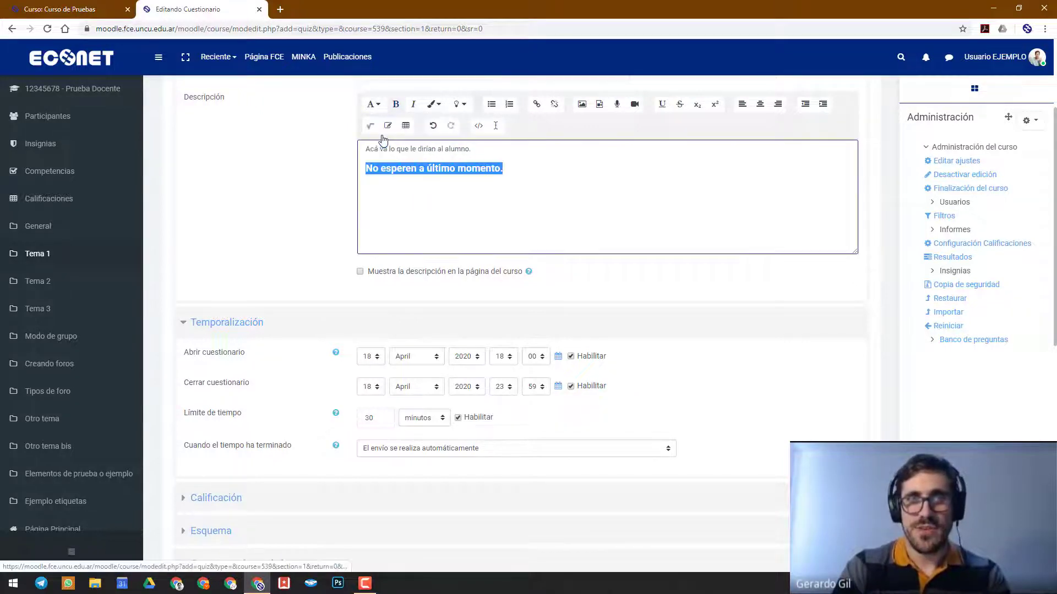
Give the bold warning line in the description a yellow background colour
{"action": "left_click", "coordinate": [460, 104]}
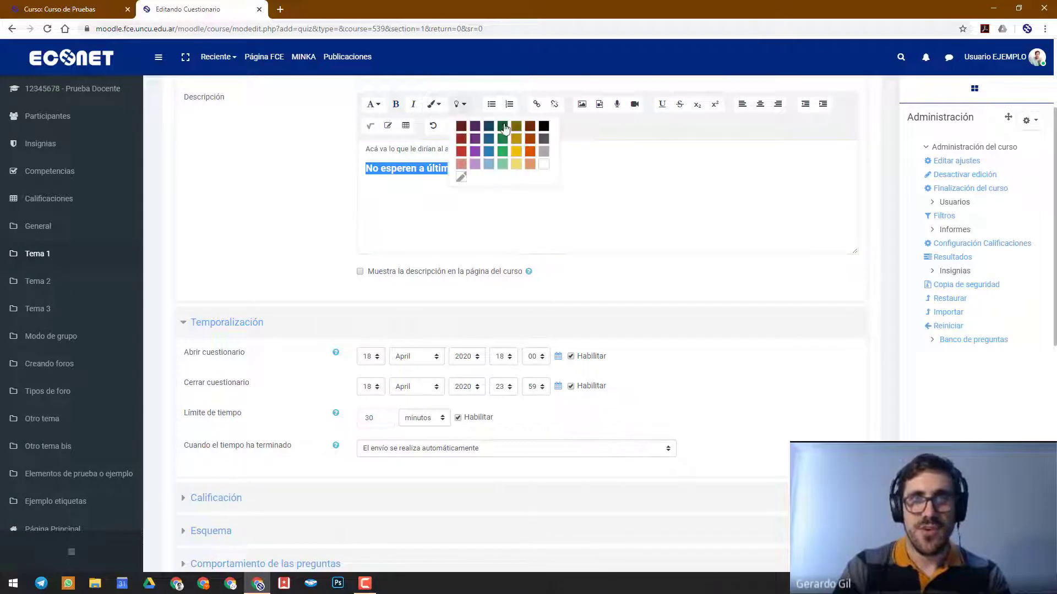
{"action": "left_click", "coordinate": [505, 163]}
{"action": "left_click", "coordinate": [558, 165]}
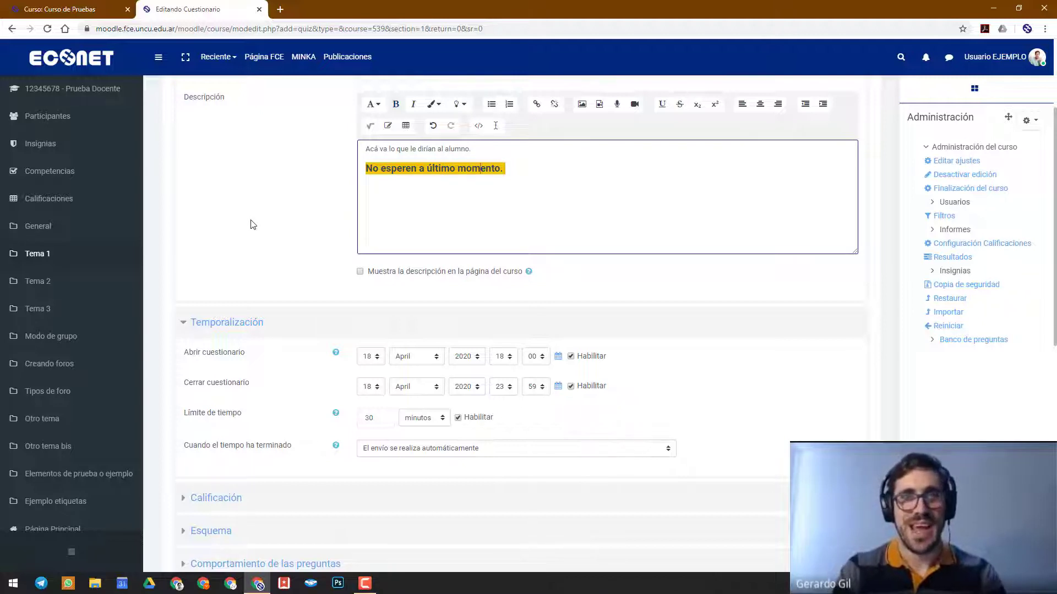
{"action": "key", "text": "Left"}
{"action": "key", "text": "Left"}
{"action": "key", "text": "Left"}
{"action": "key", "text": "Left"}
{"action": "key", "text": "Left"}
{"action": "key", "text": "Left"}
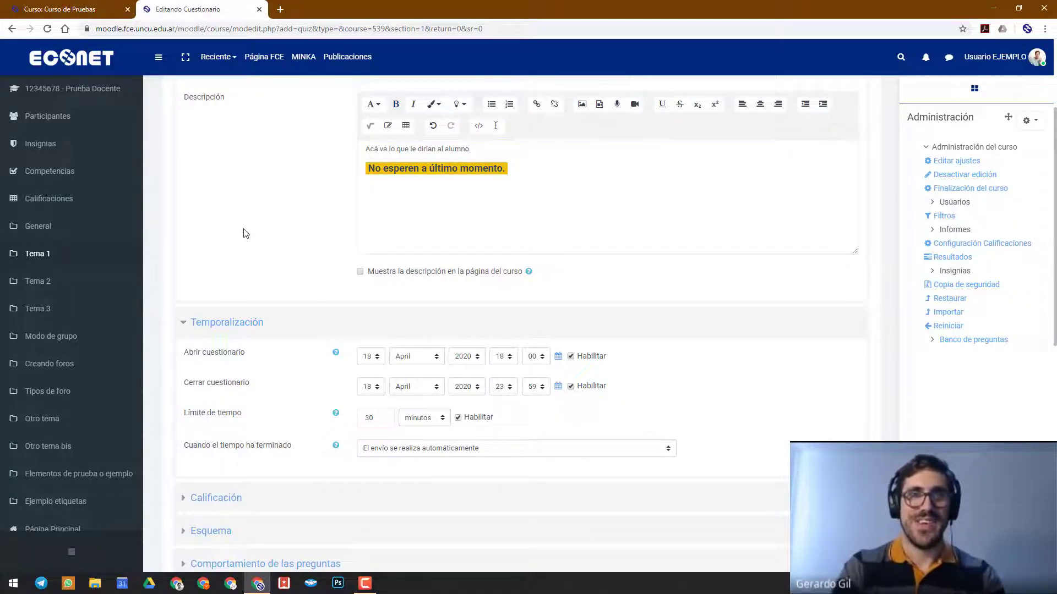
Choose "El envío se realiza automáticamente" as what happens when the questionnaire's time has ended
{"action": "scroll", "coordinate": [242, 231], "scroll_direction": "down", "scroll_amount": 2}
{"action": "scroll", "coordinate": [242, 231], "scroll_direction": "up", "scroll_amount": 2}
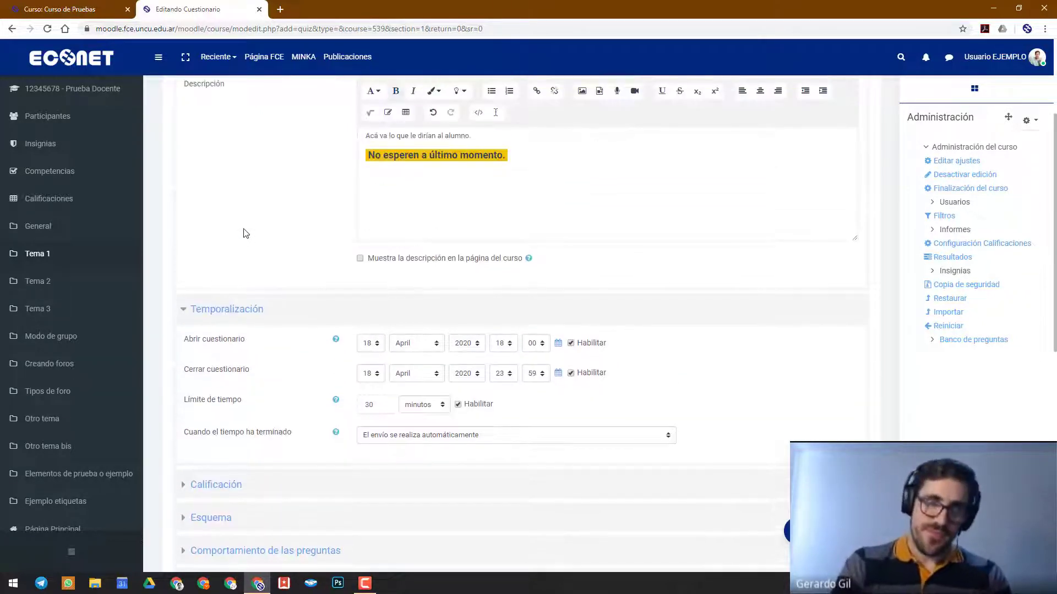
{"action": "scroll", "coordinate": [243, 231], "scroll_direction": "down", "scroll_amount": 1}
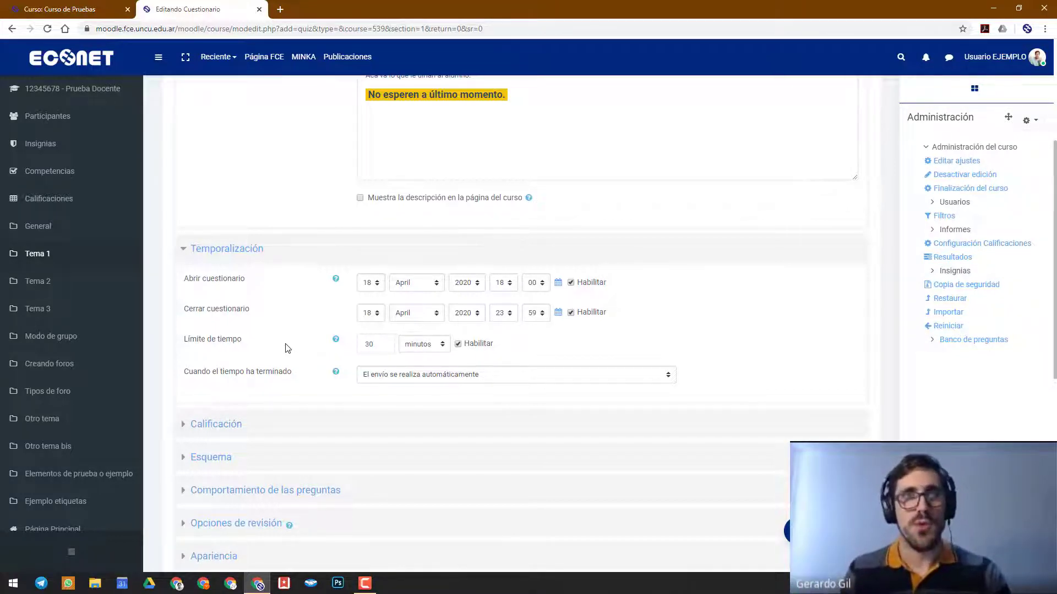
{"action": "scroll", "coordinate": [285, 348], "scroll_direction": "down", "scroll_amount": 1}
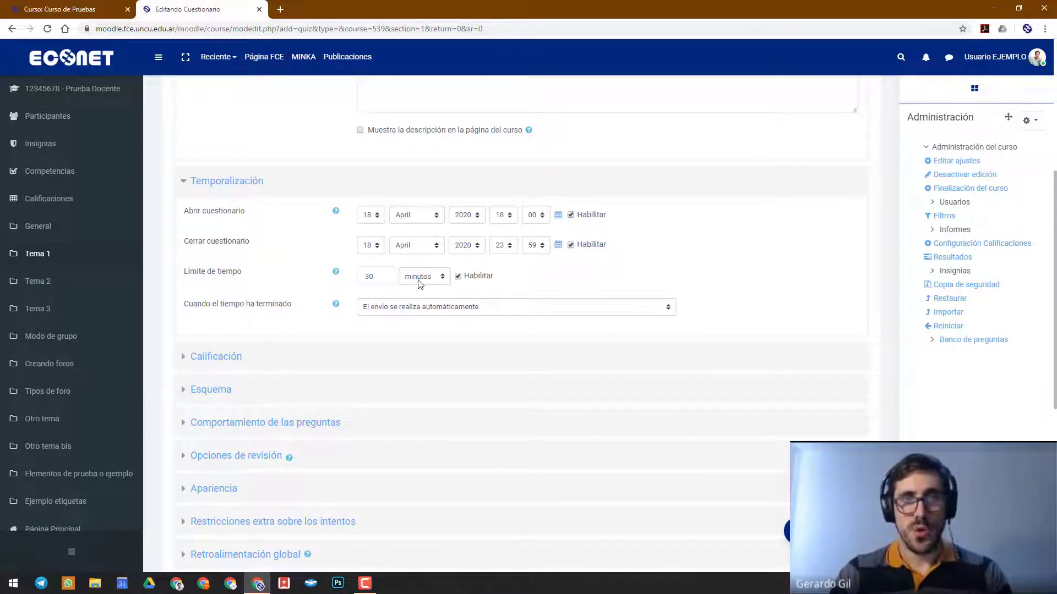
{"action": "left_click", "coordinate": [430, 307]}
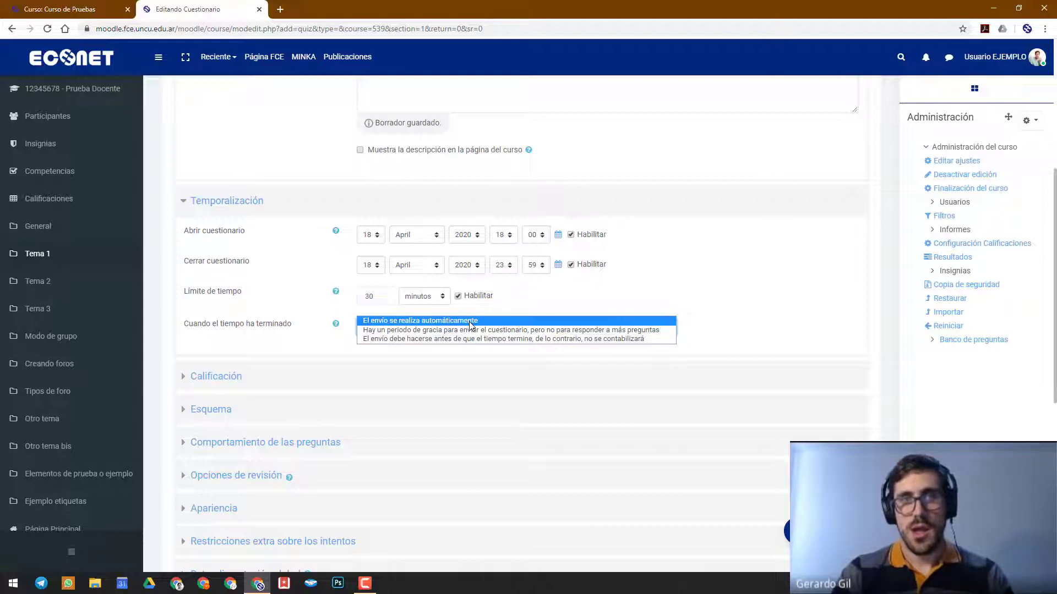
{"action": "left_click", "coordinate": [469, 322]}
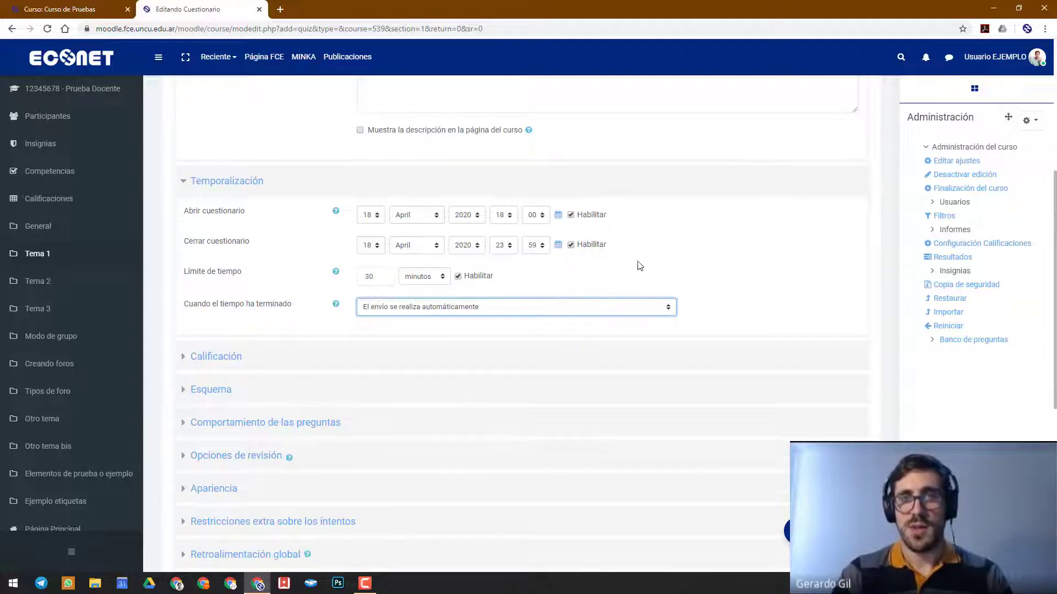
{"action": "left_click", "coordinate": [706, 283]}
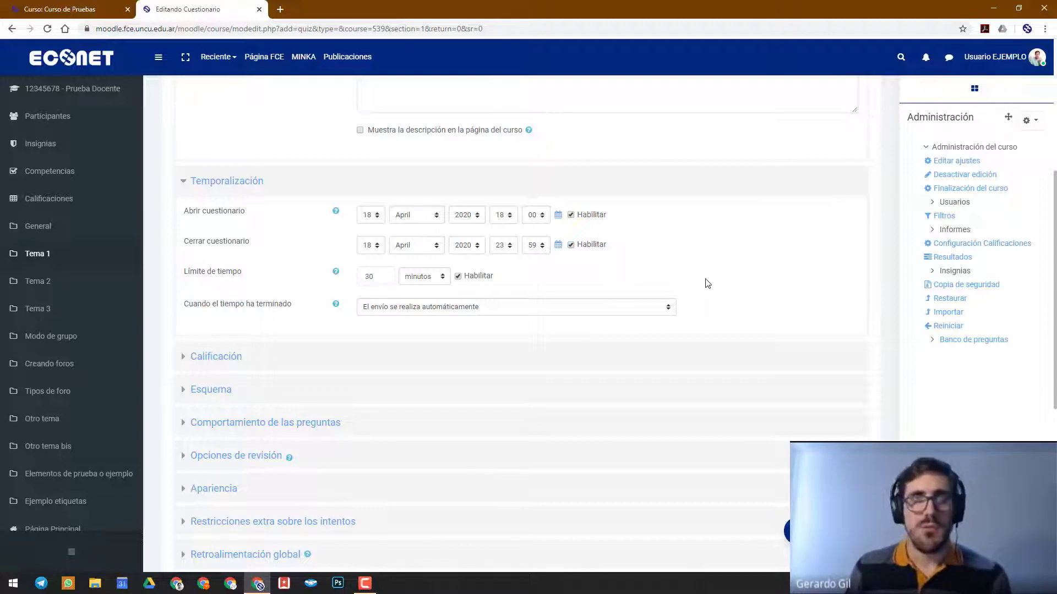
Review the description and timing settings once more and collapse the Temporalización section
{"action": "scroll", "coordinate": [708, 284], "scroll_direction": "up", "scroll_amount": 1}
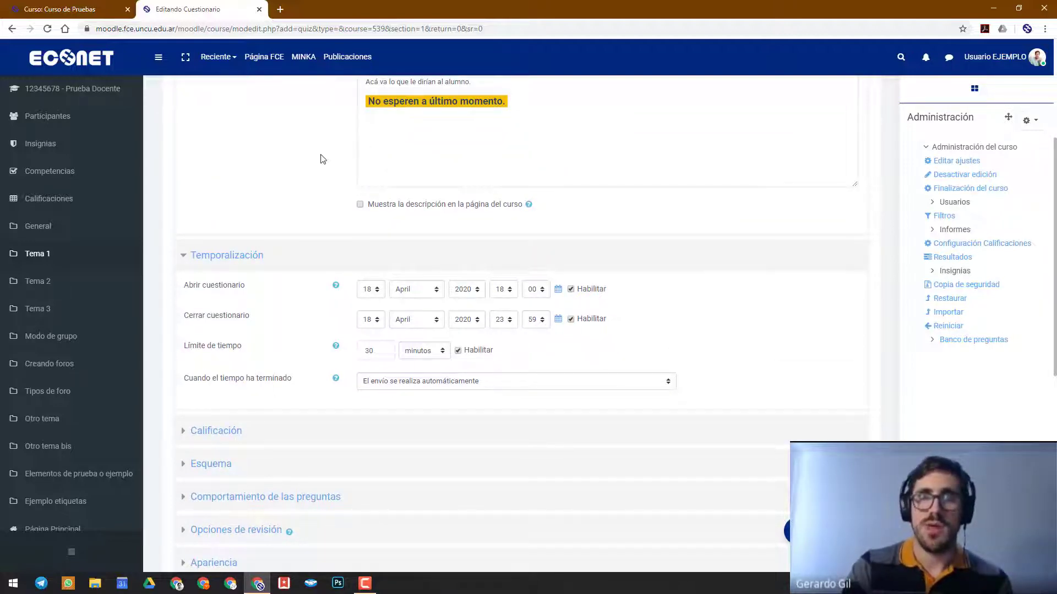
{"action": "scroll", "coordinate": [302, 157], "scroll_direction": "down", "scroll_amount": 1}
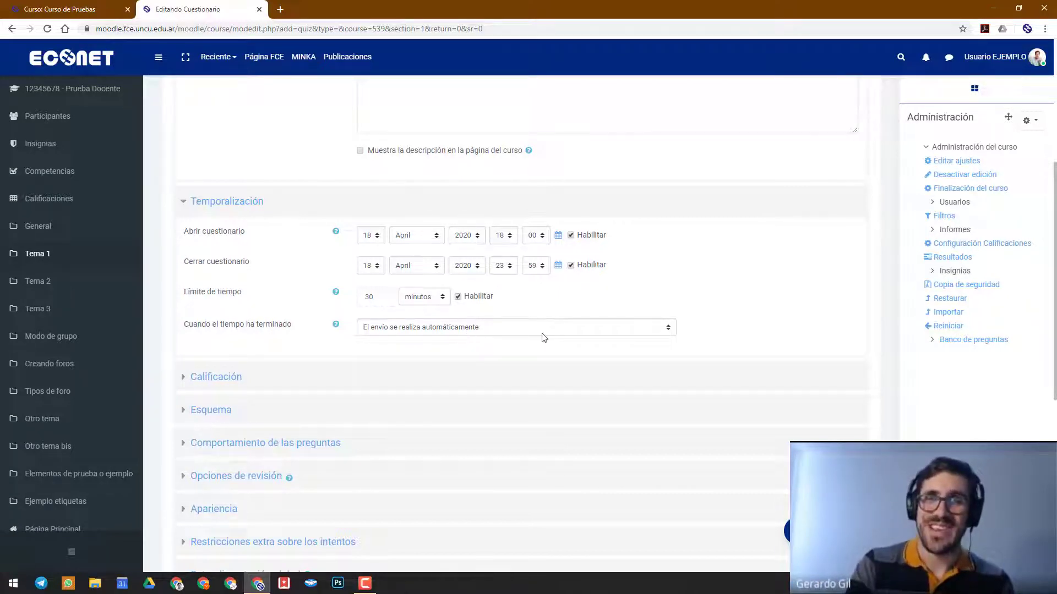
{"action": "scroll", "coordinate": [716, 333], "scroll_direction": "down", "scroll_amount": 2}
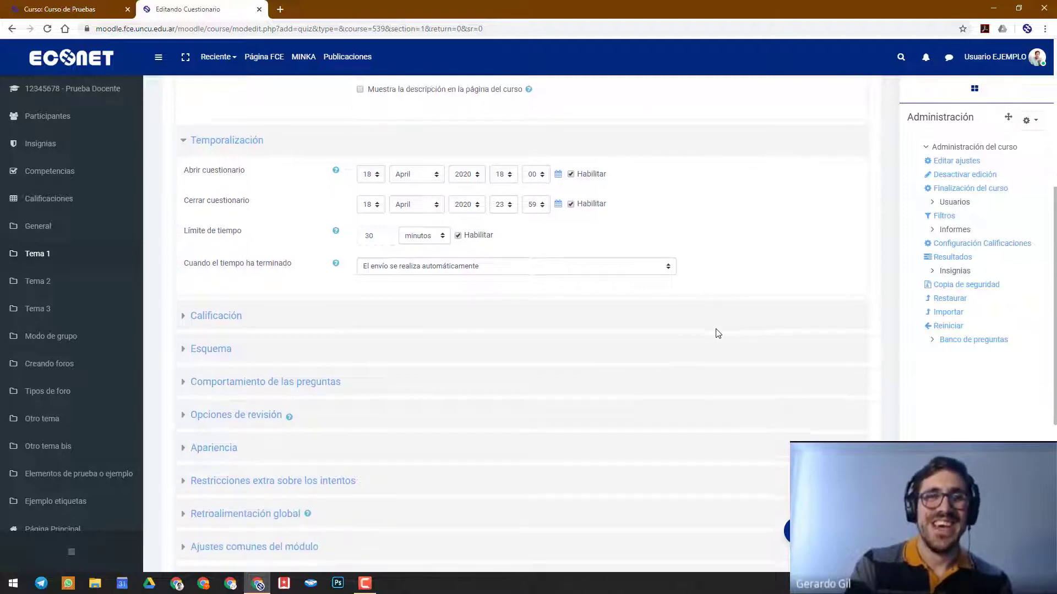
{"action": "left_click", "coordinate": [234, 90]}
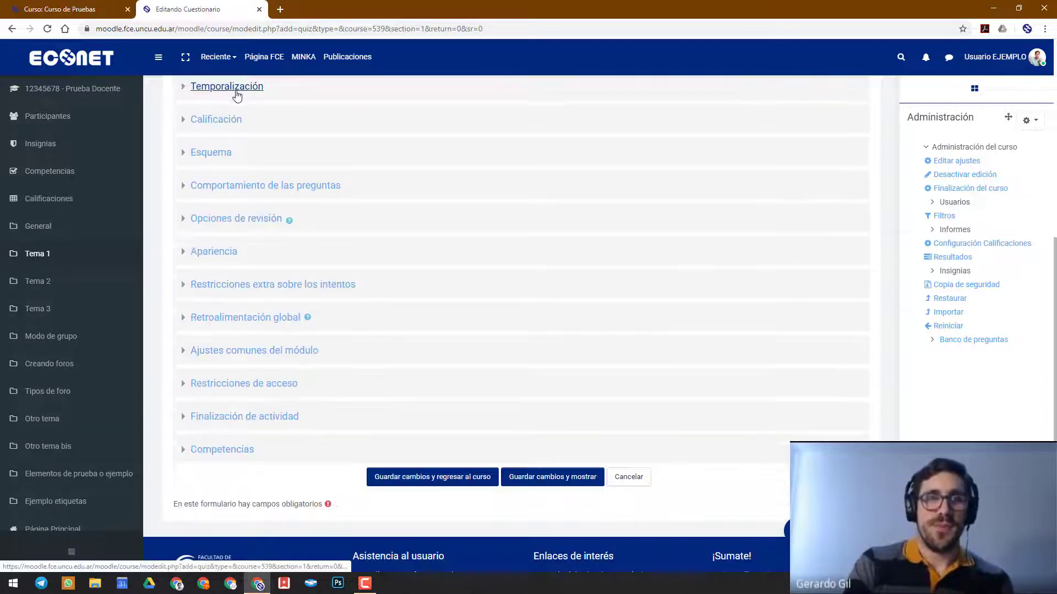
Open the Calificación section and set the grade required to pass to 60
{"action": "left_click", "coordinate": [225, 121]}
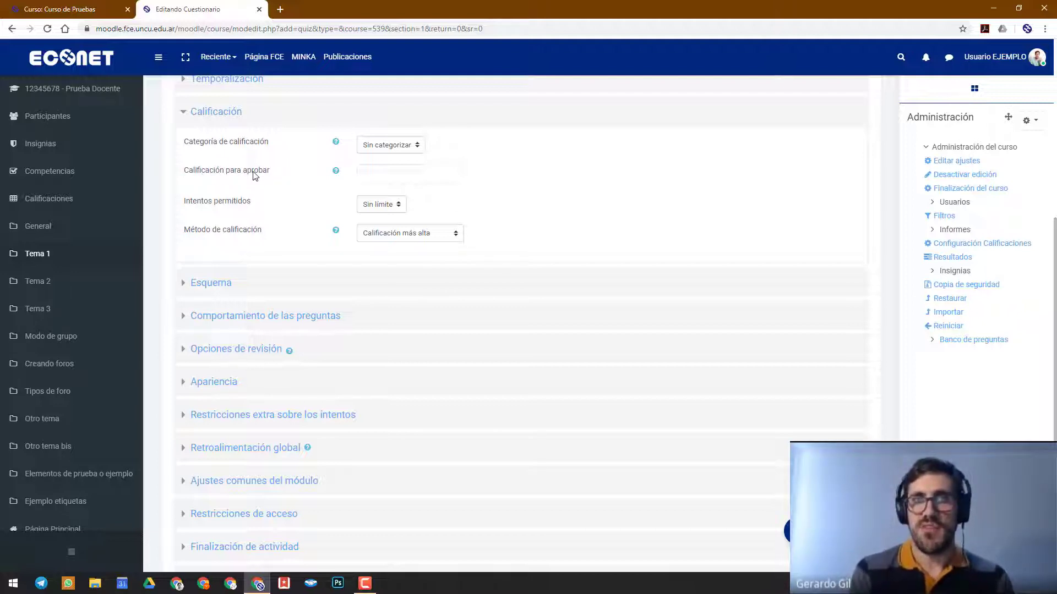
{"action": "left_click", "coordinate": [396, 175]}
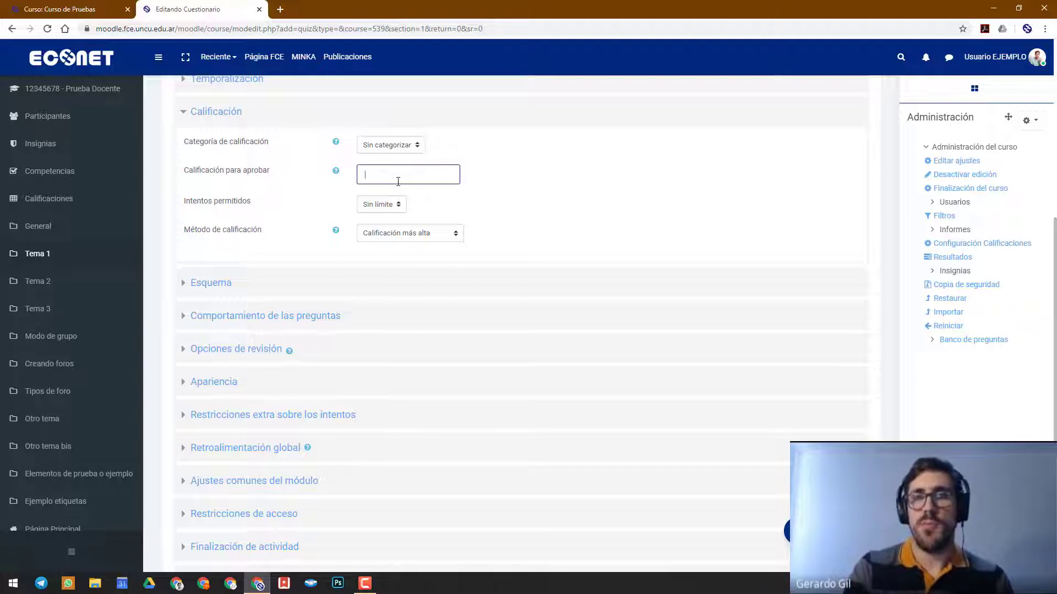
{"action": "type", "text": "60"}
{"action": "left_click", "coordinate": [272, 192]}
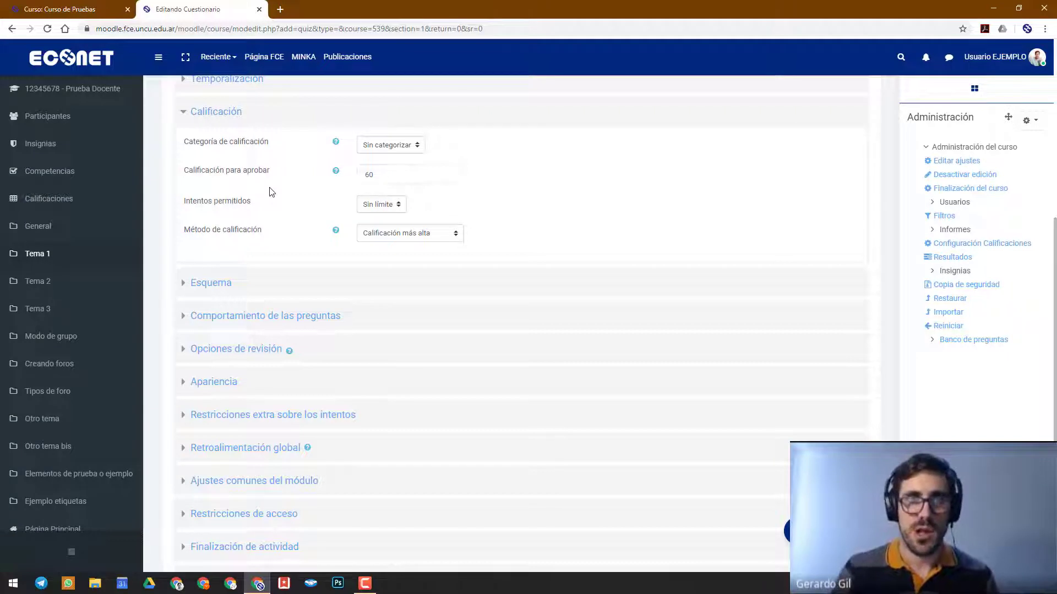
Clear the value of the grade required to pass
{"action": "left_click_drag", "start_coordinate": [384, 174], "coordinate": [302, 184]}
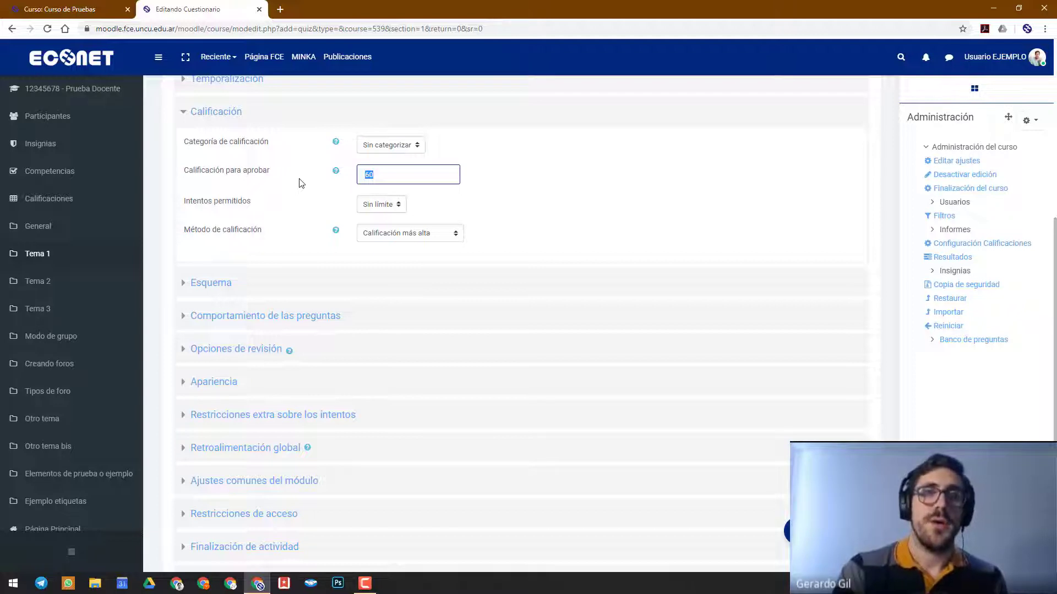
{"action": "key", "text": "BackSpace"}
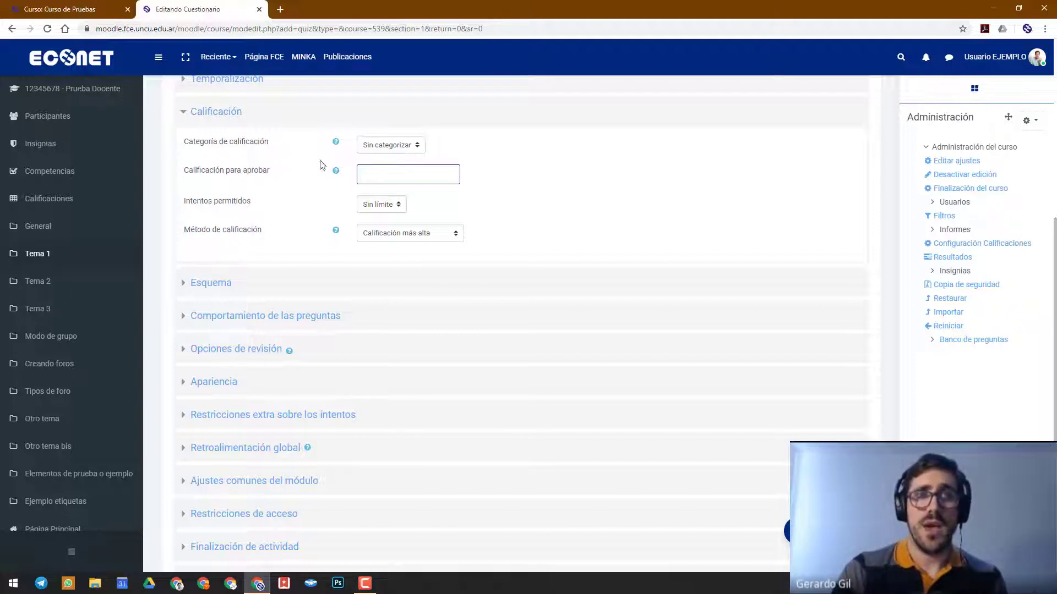
Try 1 and 4 as the number of attempts allowed for the questionnaire
{"action": "scroll", "coordinate": [452, 183], "scroll_direction": "down", "scroll_amount": 1}
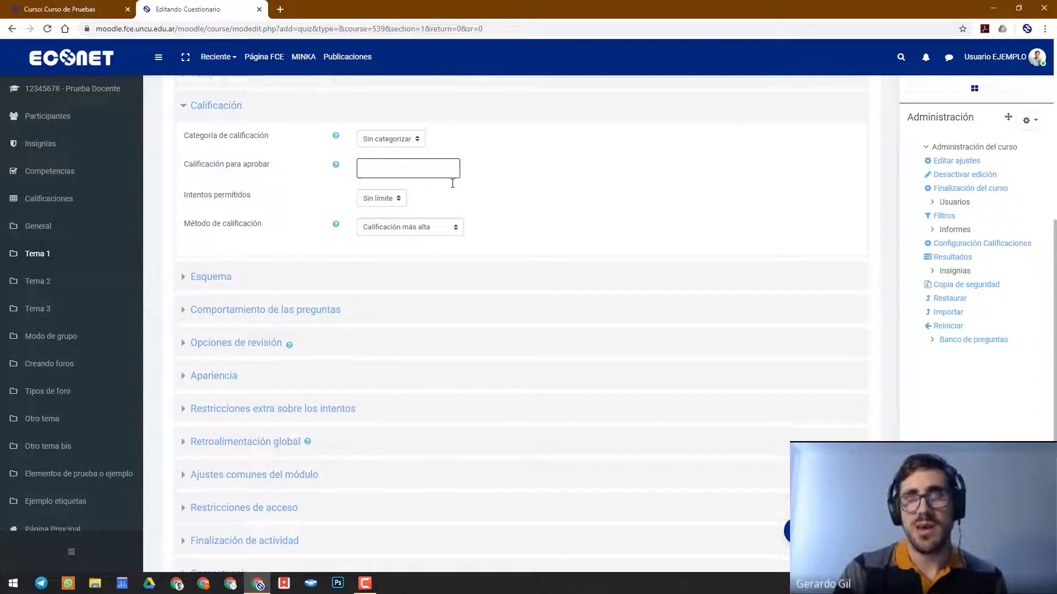
{"action": "scroll", "coordinate": [453, 183], "scroll_direction": "down", "scroll_amount": 1}
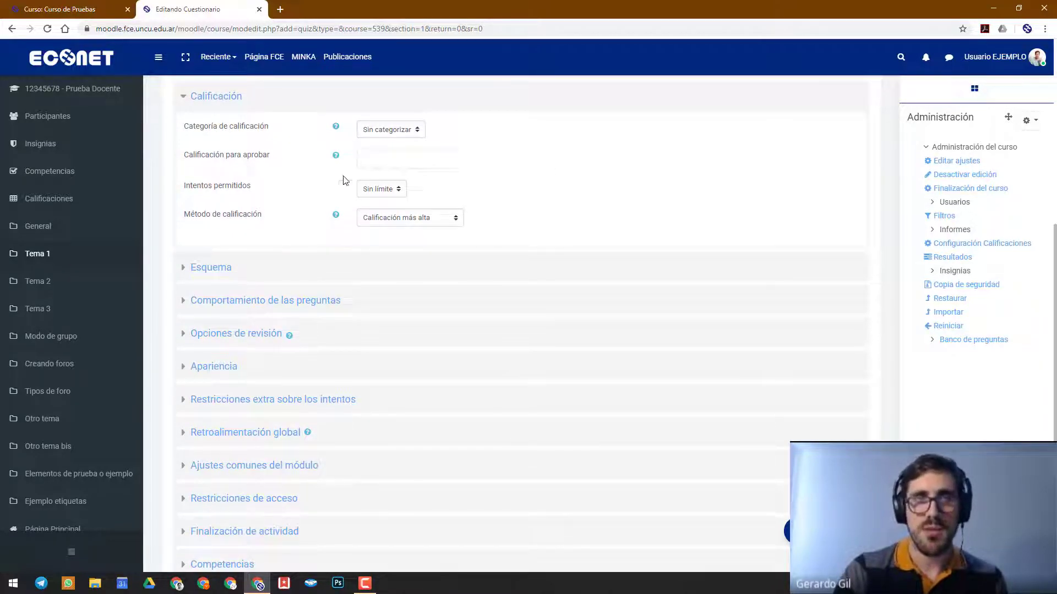
{"action": "scroll", "coordinate": [243, 193], "scroll_direction": "down", "scroll_amount": 1}
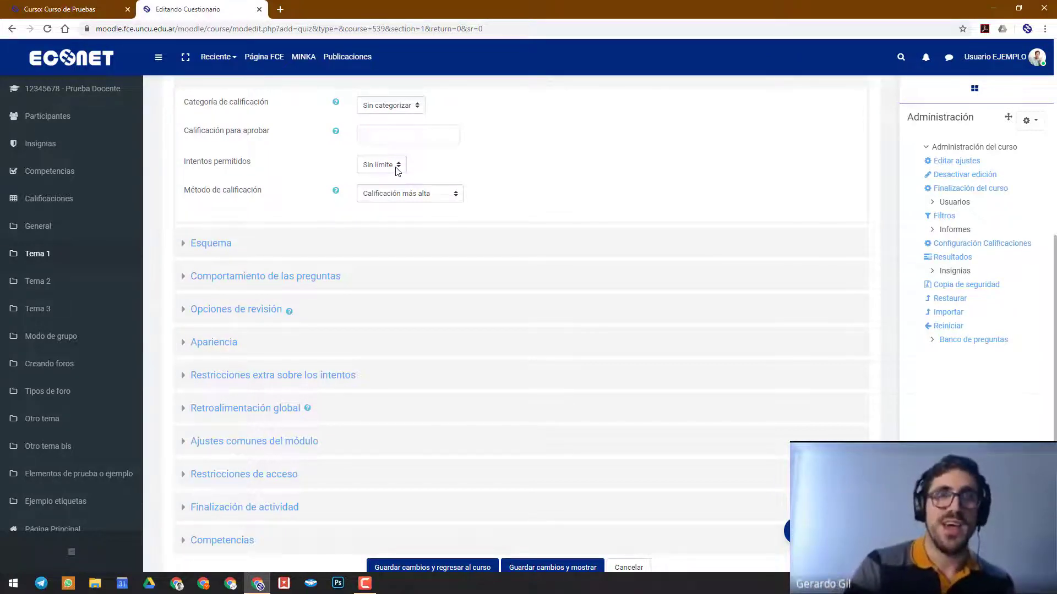
{"action": "left_click", "coordinate": [395, 167]}
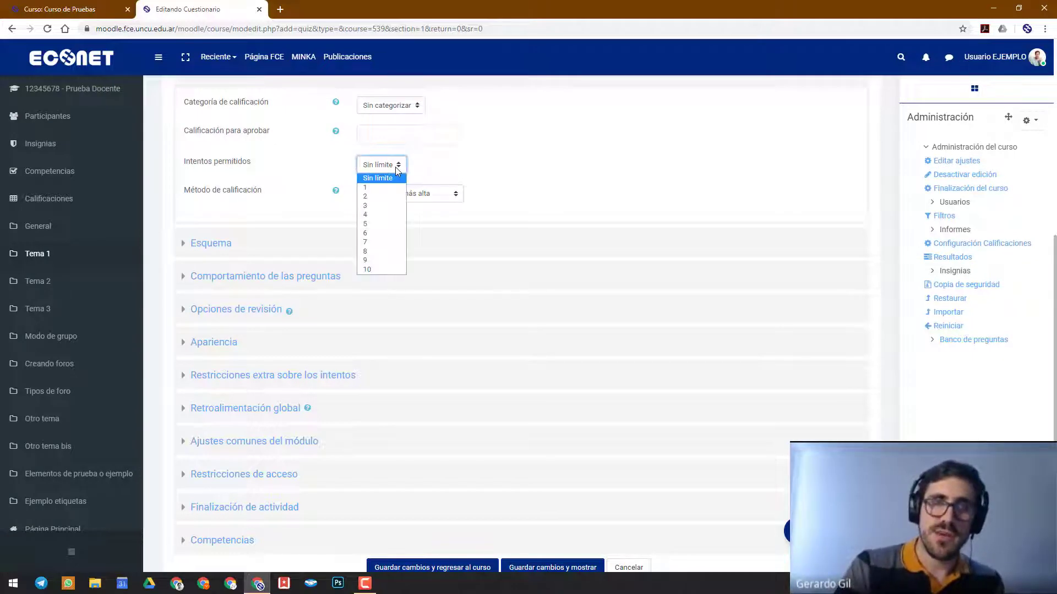
{"action": "left_click", "coordinate": [373, 189]}
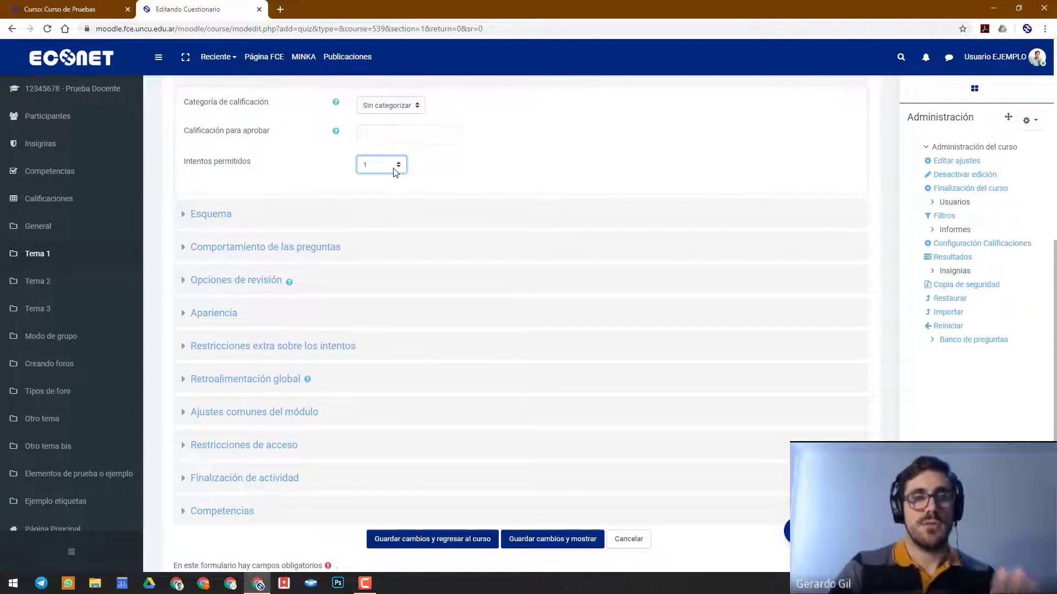
{"action": "left_click", "coordinate": [395, 172]}
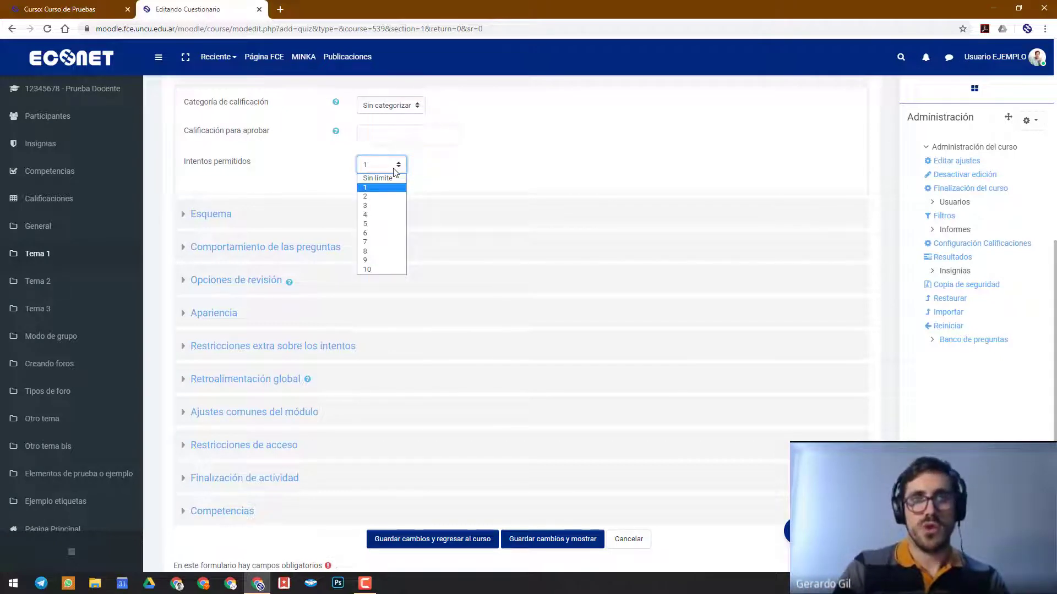
{"action": "left_click", "coordinate": [374, 214]}
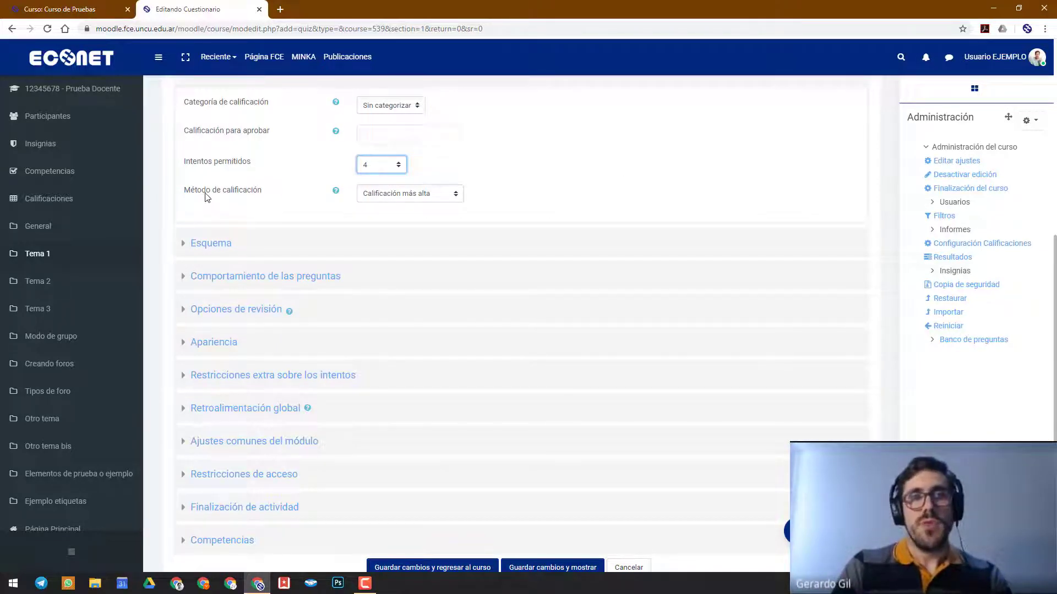
Examine the available grading methods for multiple attempts without changing the choice "Calificación más alta"
{"action": "left_click", "coordinate": [410, 198]}
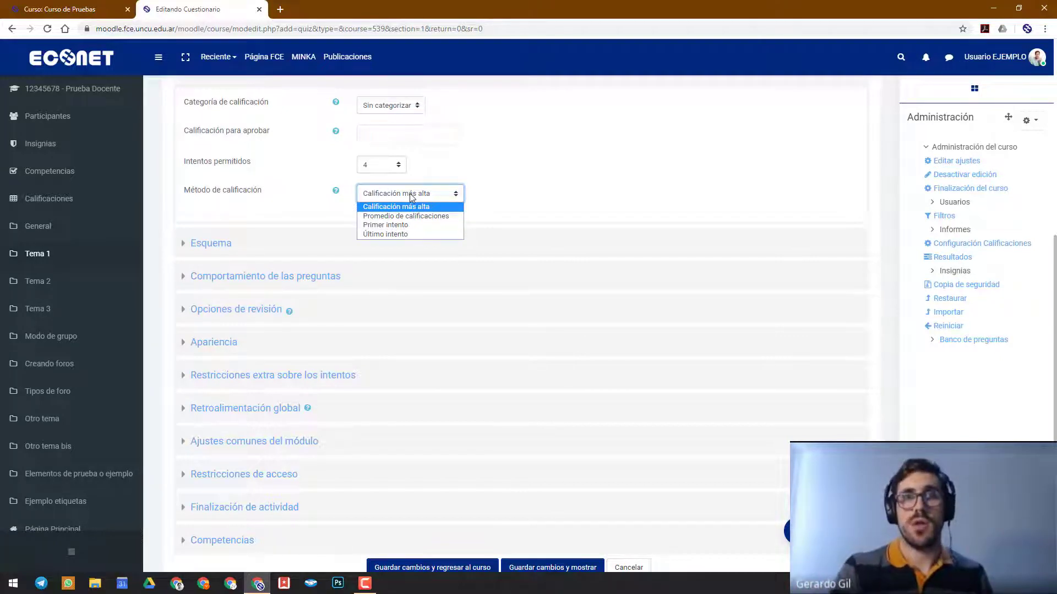
{"action": "scroll", "coordinate": [554, 168], "scroll_direction": "up", "scroll_amount": 3}
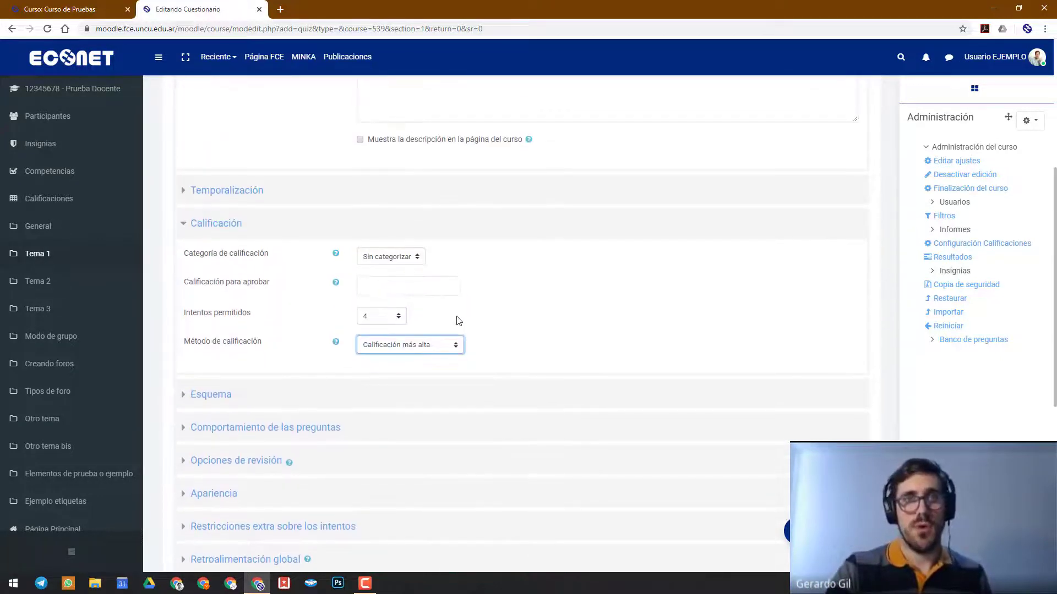
{"action": "left_click", "coordinate": [428, 344]}
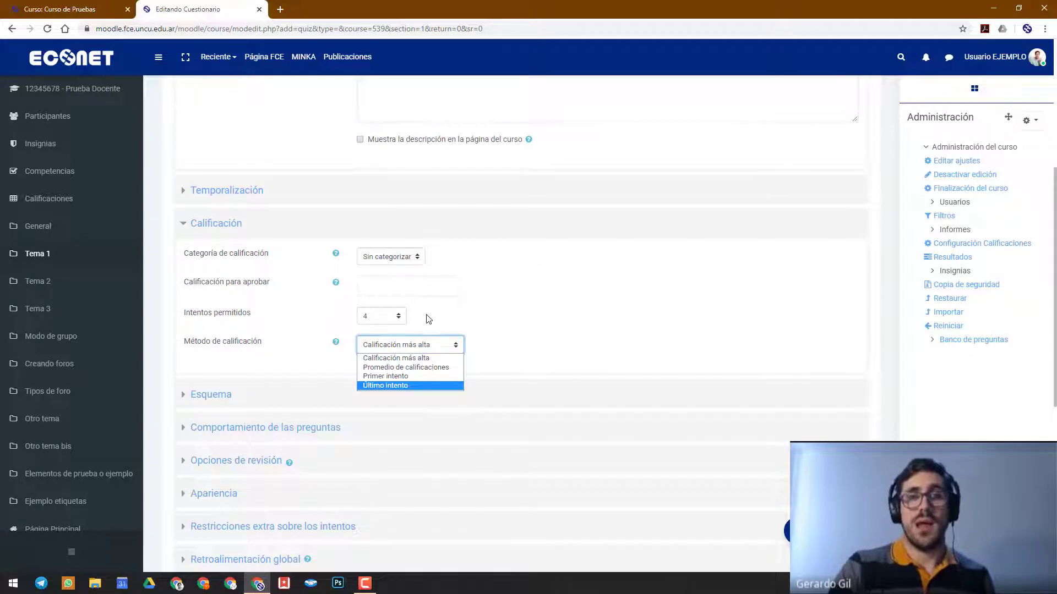
{"action": "left_click", "coordinate": [452, 339]}
{"action": "scroll", "coordinate": [572, 311], "scroll_direction": "up", "scroll_amount": 3}
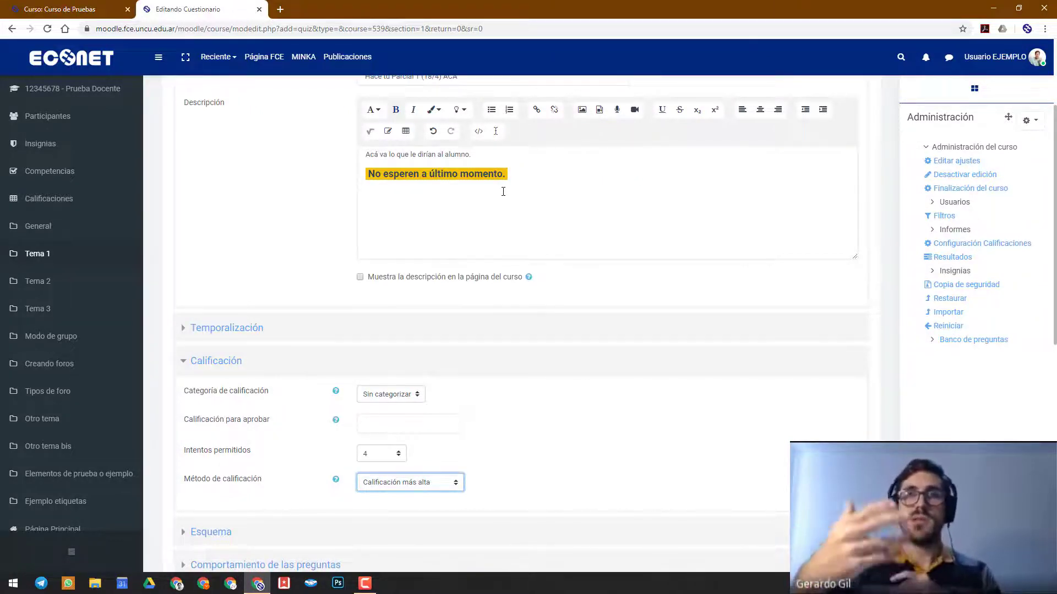
{"action": "scroll", "coordinate": [503, 192], "scroll_direction": "down", "scroll_amount": 2}
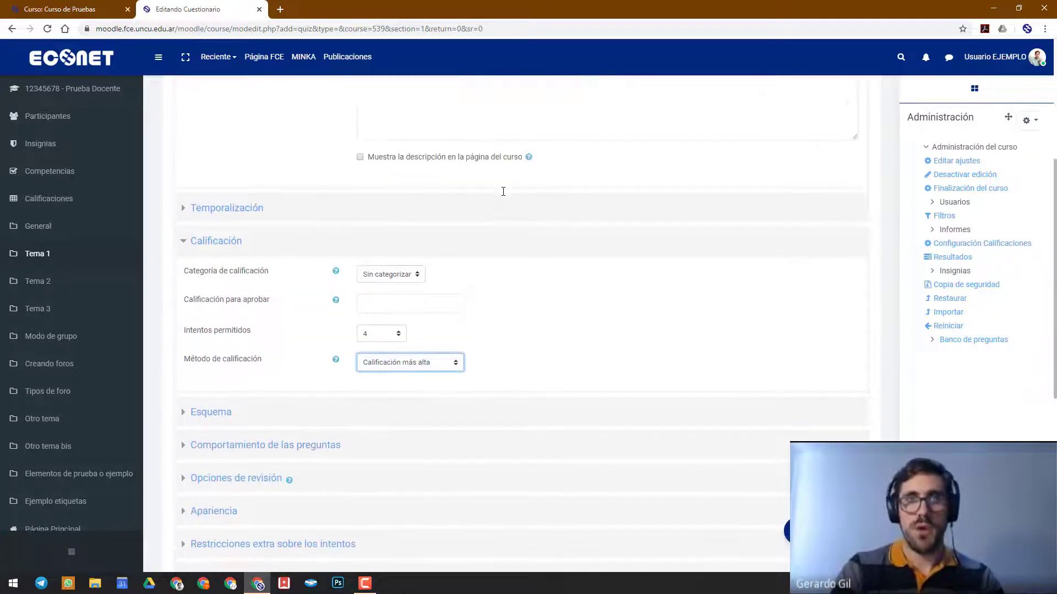
Set the allowed attempts to 1 and collapse the Calificación section
{"action": "left_click", "coordinate": [389, 333]}
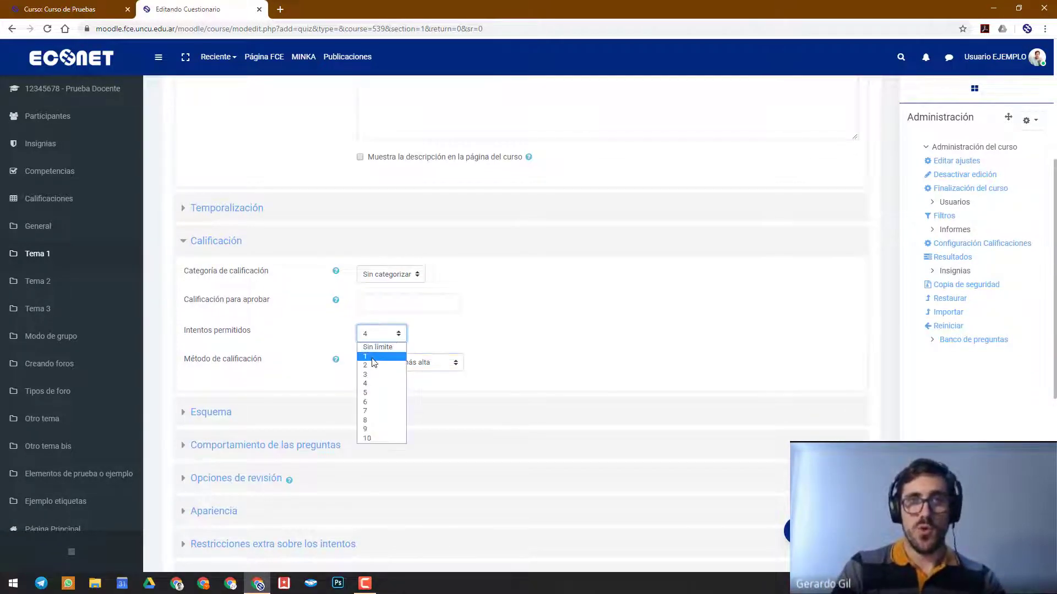
{"action": "left_click", "coordinate": [374, 357]}
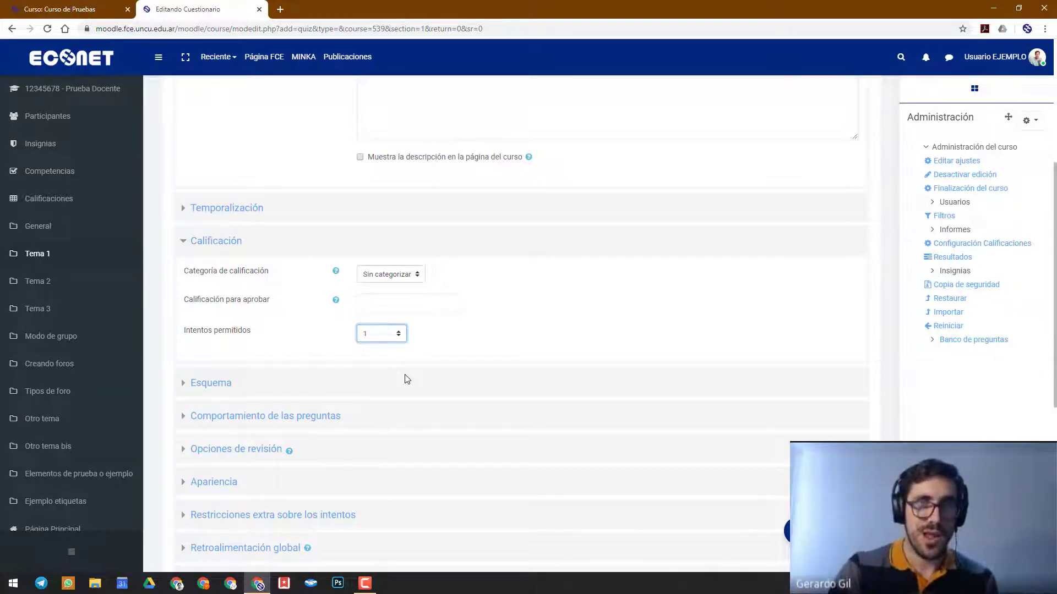
{"action": "scroll", "coordinate": [407, 379], "scroll_direction": "down", "scroll_amount": 2}
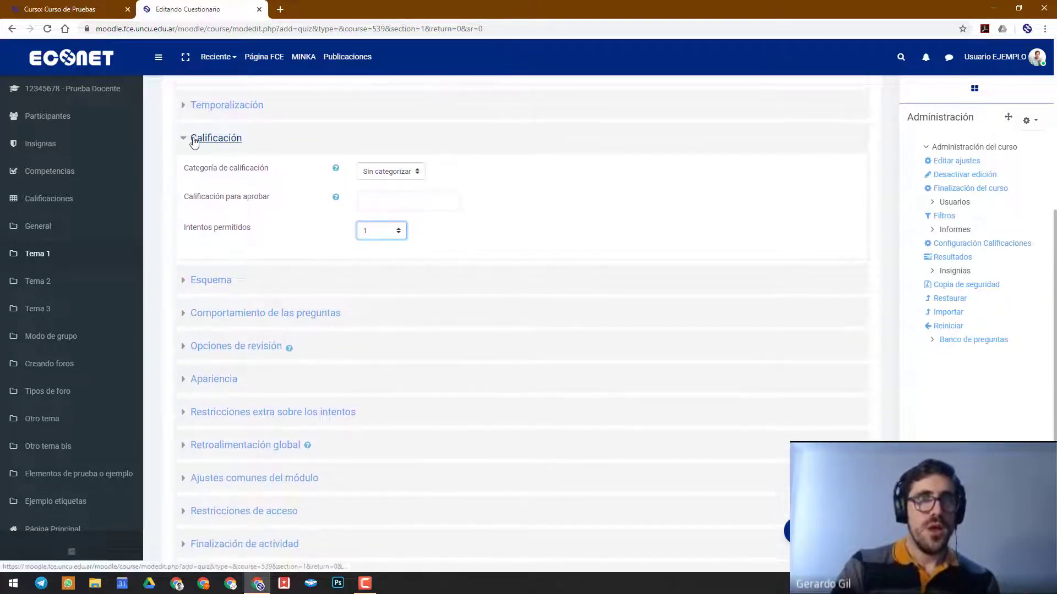
{"action": "left_click", "coordinate": [193, 141]}
Expand the Esquema section and examine the page-break options offered for Página nueva
{"action": "left_click", "coordinate": [191, 171]}
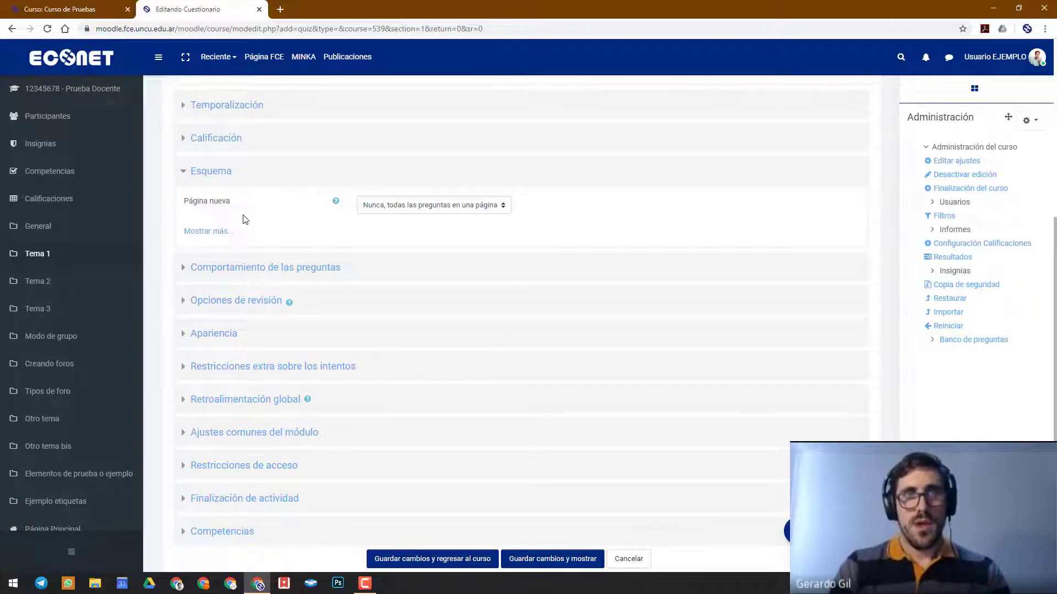
{"action": "left_click", "coordinate": [399, 207]}
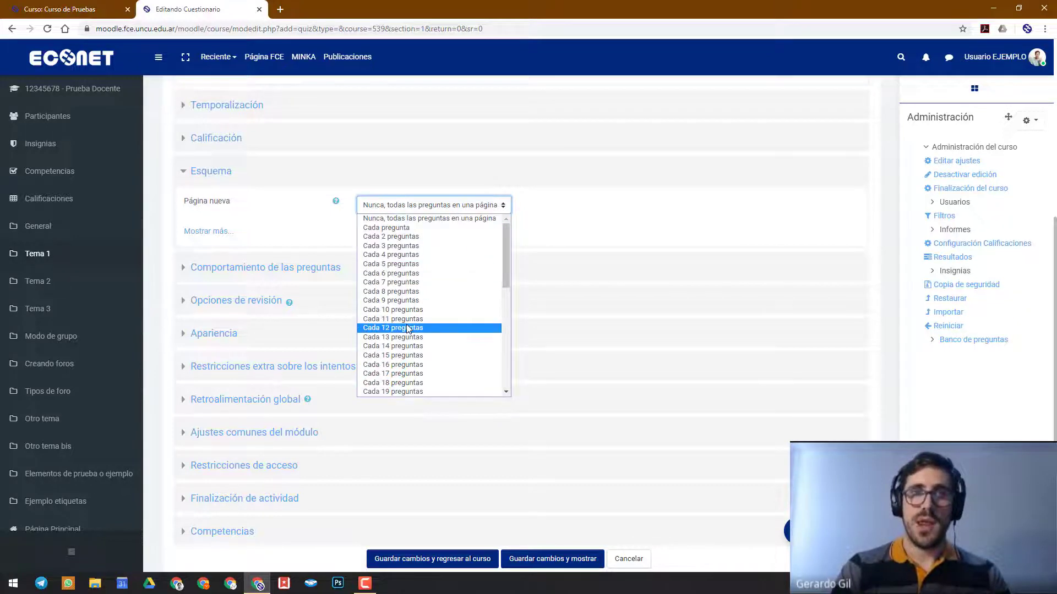
{"action": "scroll", "coordinate": [407, 329], "scroll_direction": "down", "scroll_amount": 3}
{"action": "scroll", "coordinate": [407, 328], "scroll_direction": "down", "scroll_amount": 3}
{"action": "scroll", "coordinate": [407, 329], "scroll_direction": "up", "scroll_amount": 5}
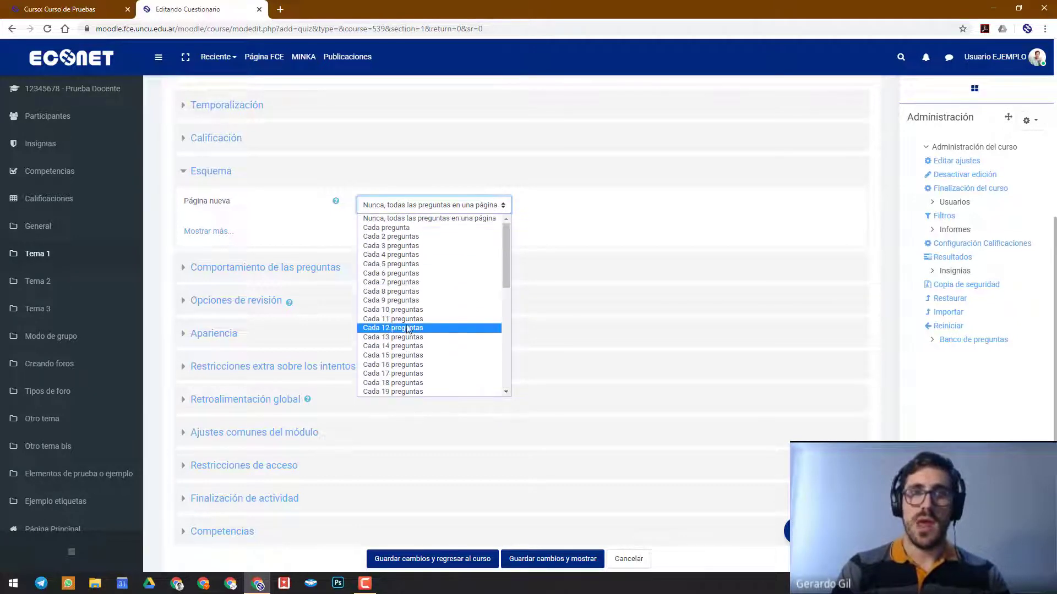
{"action": "left_click", "coordinate": [557, 218]}
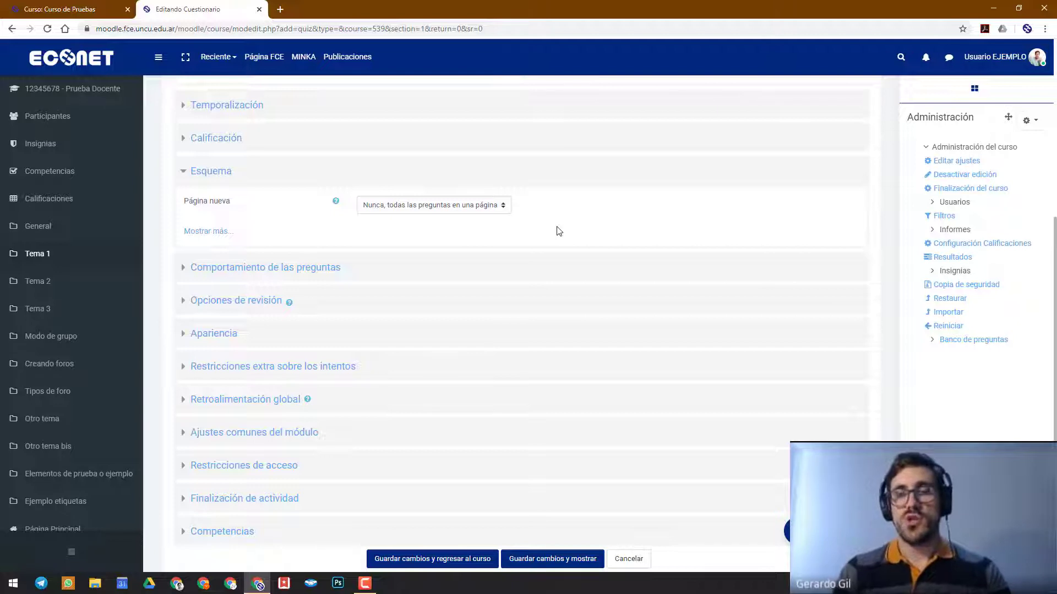
Try "Cada pregunta" for Página nueva and switch it back to "Nunca, todas las preguntas en una página"
{"action": "left_click", "coordinate": [454, 207]}
{"action": "left_click", "coordinate": [484, 224]}
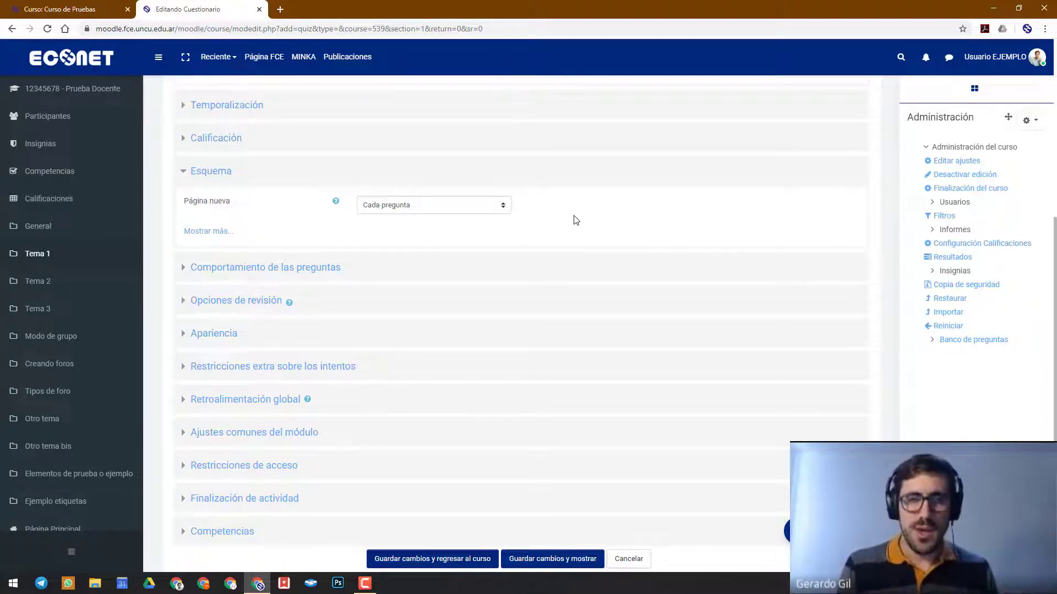
{"action": "left_click", "coordinate": [474, 206]}
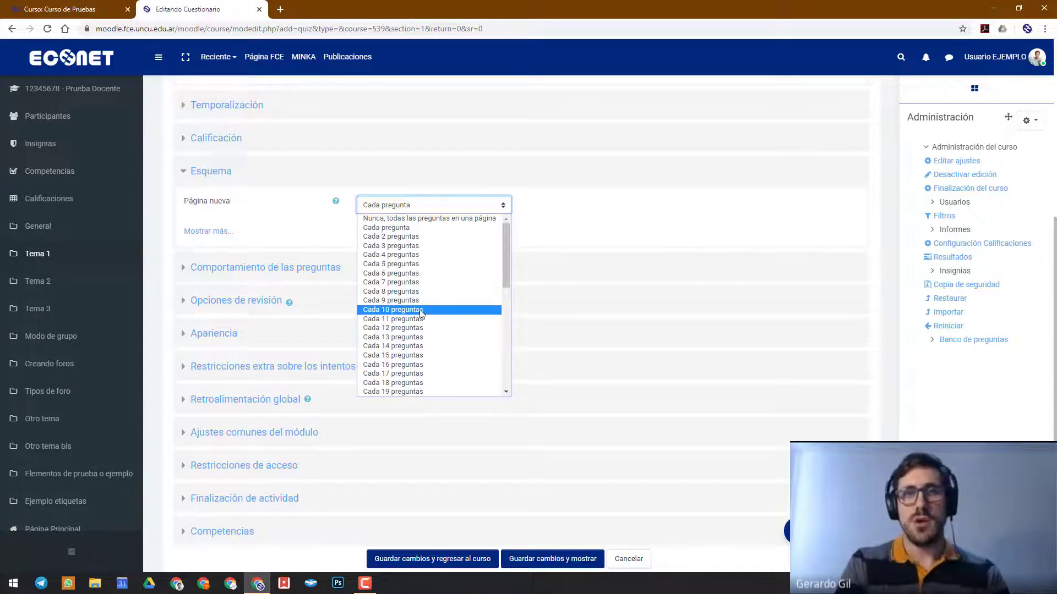
{"action": "left_click", "coordinate": [492, 220]}
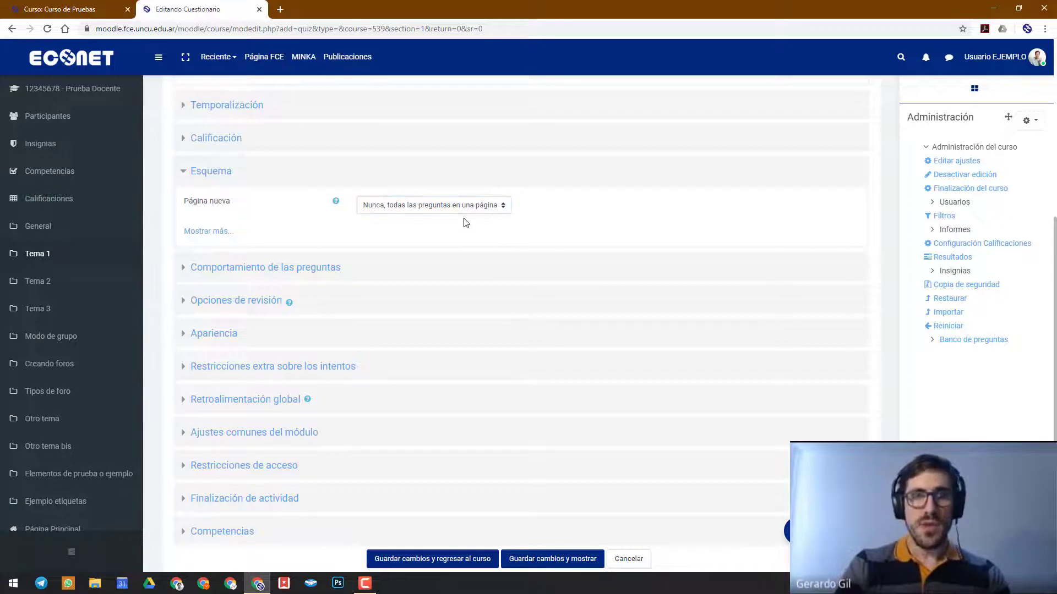
Reveal the additional Esquema settings, review the navigation method, and collapse the Esquema section
{"action": "left_click", "coordinate": [211, 232]}
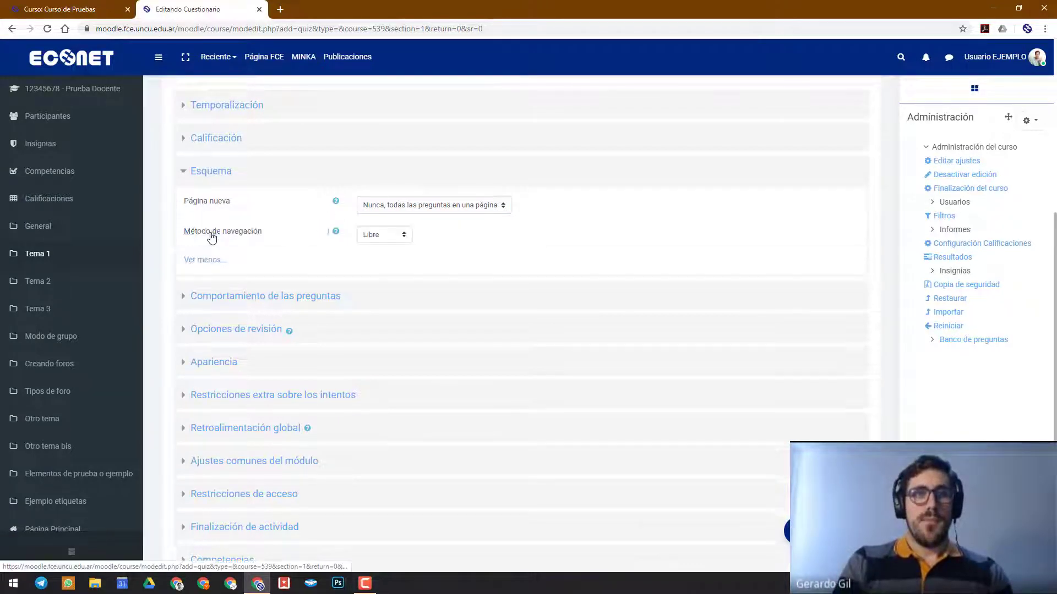
{"action": "left_click", "coordinate": [386, 236]}
{"action": "scroll", "coordinate": [385, 237], "scroll_direction": "up", "scroll_amount": 5}
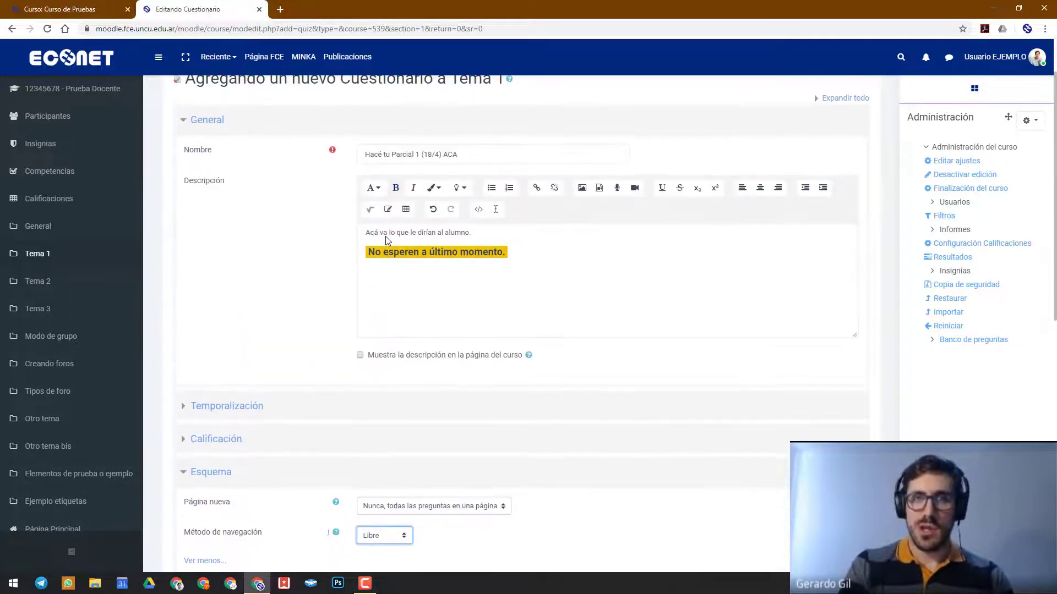
{"action": "scroll", "coordinate": [385, 239], "scroll_direction": "down", "scroll_amount": 3}
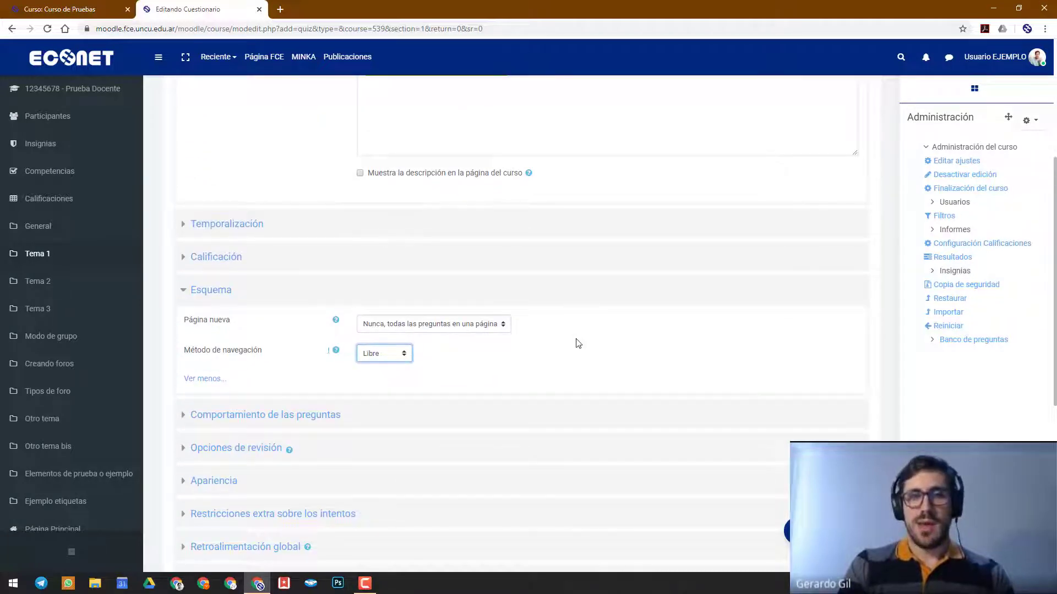
{"action": "left_click", "coordinate": [577, 343]}
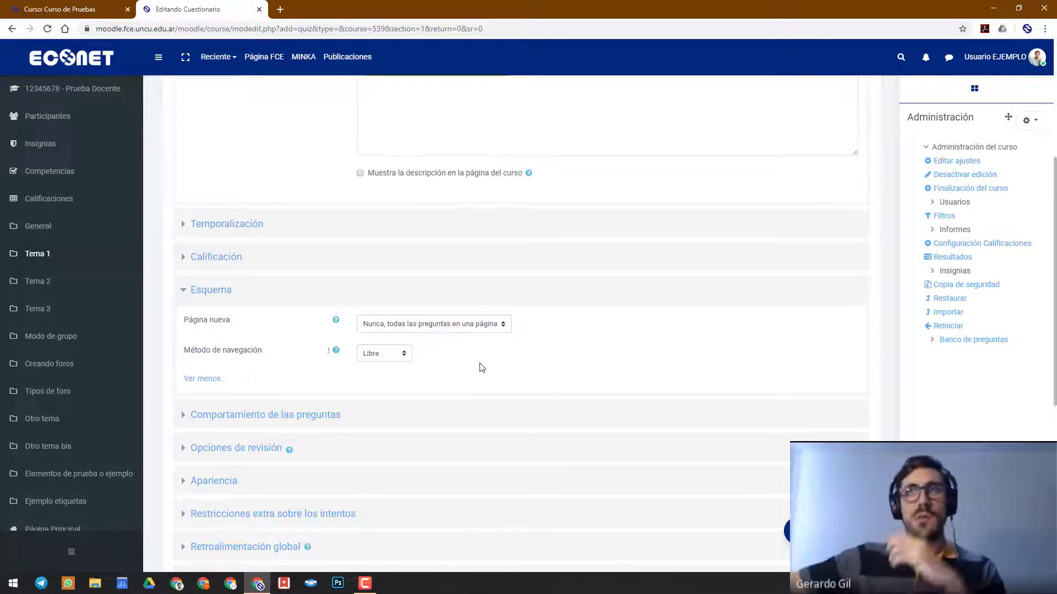
{"action": "left_click", "coordinate": [206, 378]}
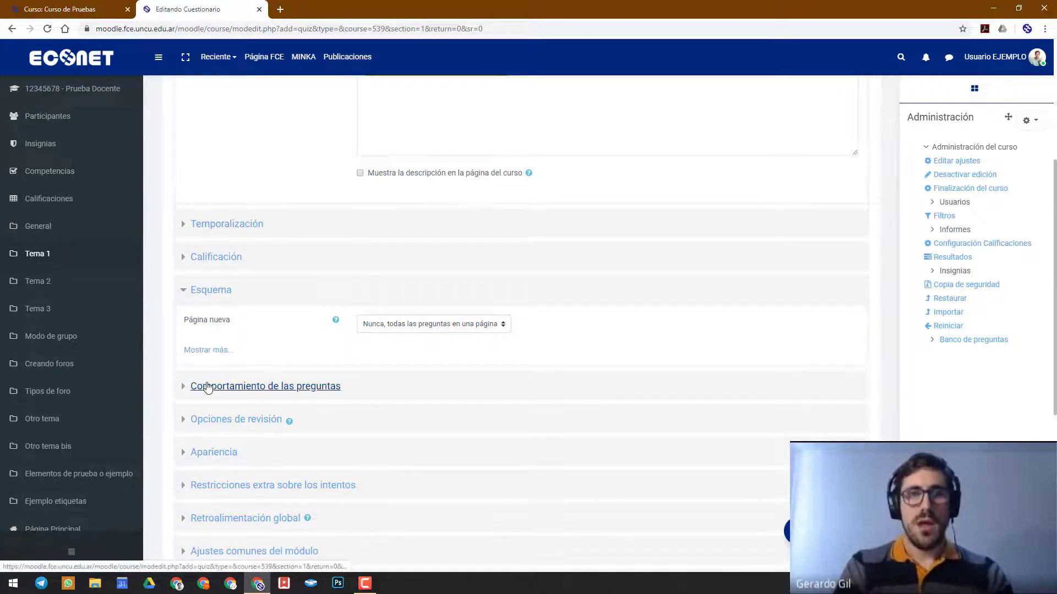
{"action": "left_click", "coordinate": [193, 298]}
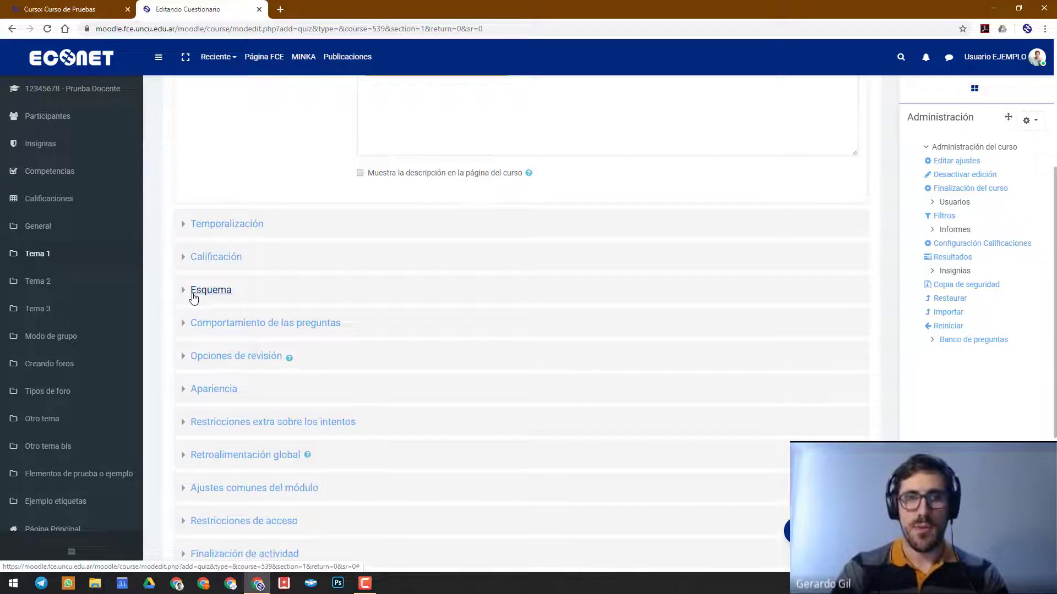
Expand the Comportamiento de las preguntas section and examine the question behaviour setting
{"action": "left_click", "coordinate": [296, 325]}
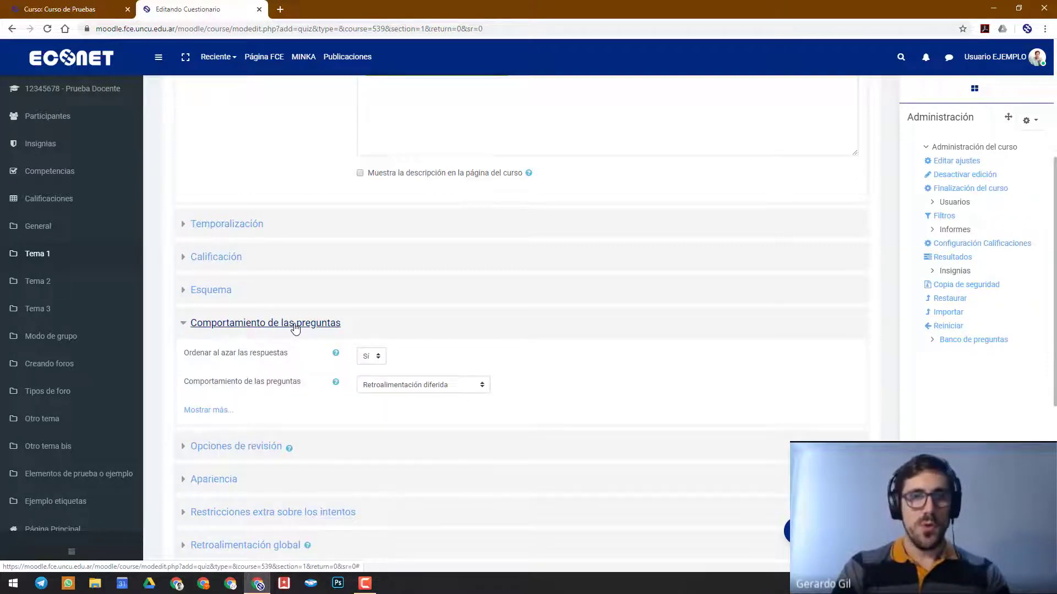
{"action": "scroll", "coordinate": [263, 372], "scroll_direction": "down", "scroll_amount": 1}
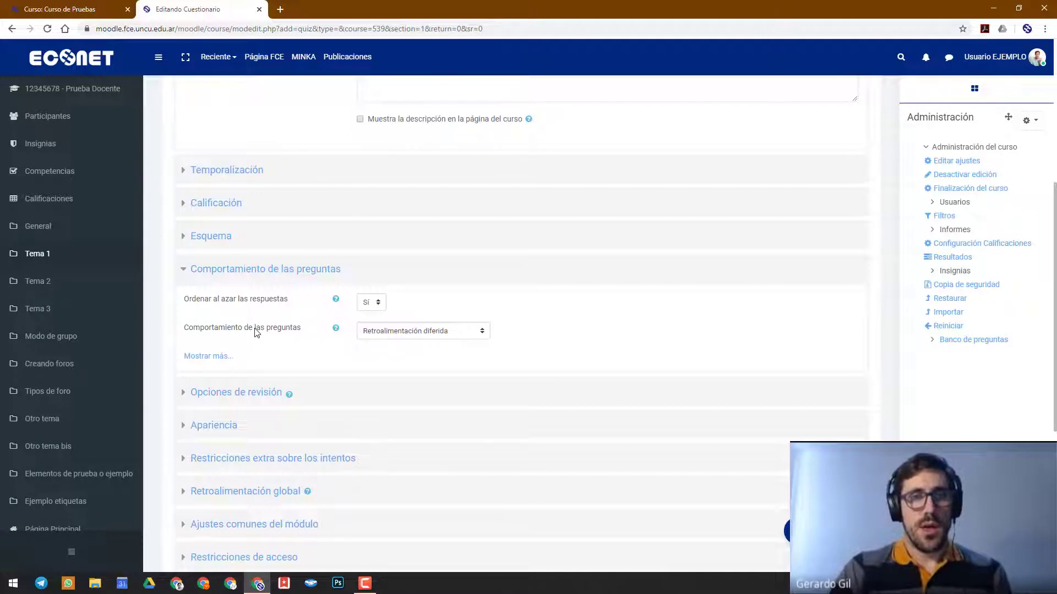
{"action": "left_click", "coordinate": [366, 335]}
{"action": "left_click", "coordinate": [367, 335]}
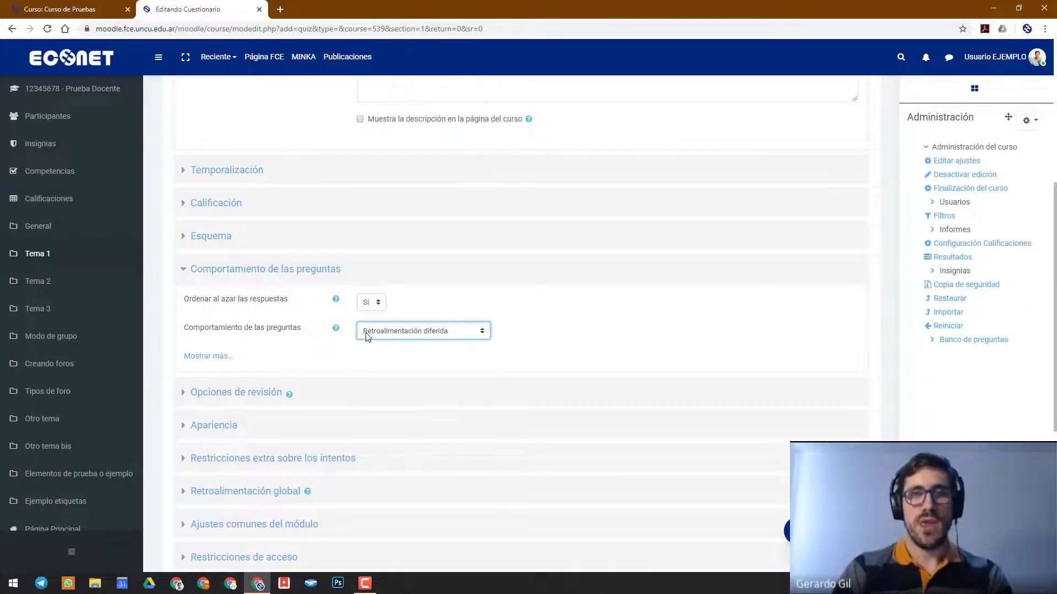
{"action": "left_click", "coordinate": [366, 335]}
{"action": "left_click", "coordinate": [366, 336]}
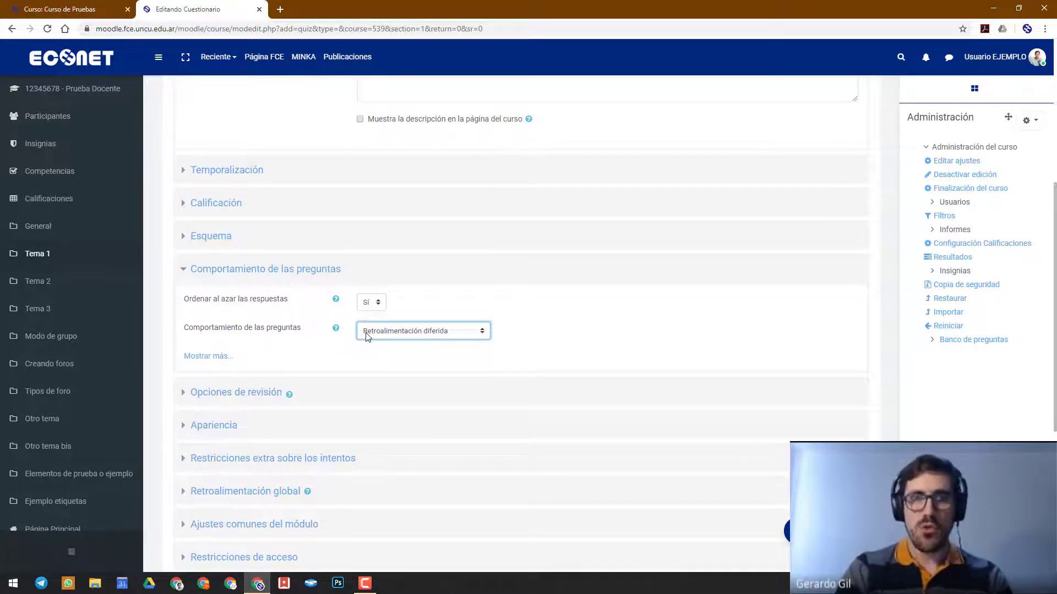
{"action": "left_click", "coordinate": [456, 339]}
{"action": "left_click", "coordinate": [450, 331]}
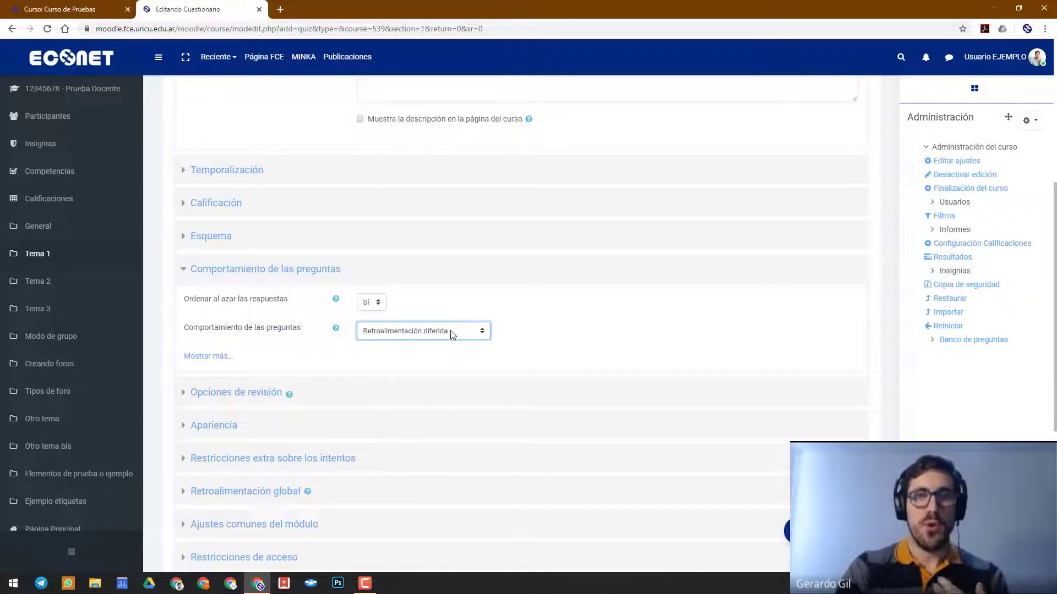
Choose "Retroalimentación diferida" as the question behaviour and collapse the Comportamiento de las preguntas section
{"action": "left_click", "coordinate": [450, 331]}
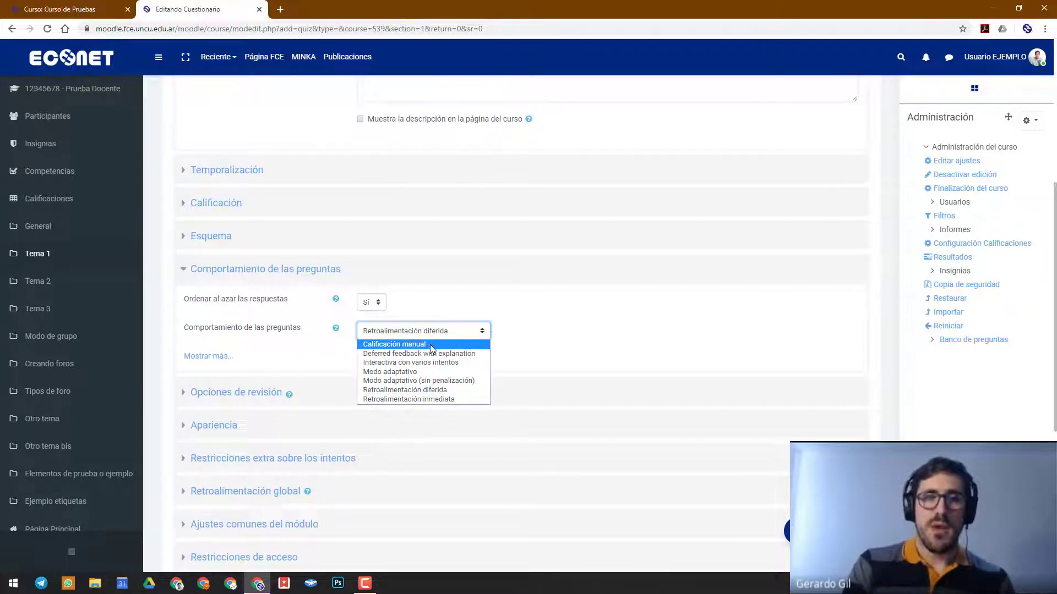
{"action": "left_click", "coordinate": [417, 392]}
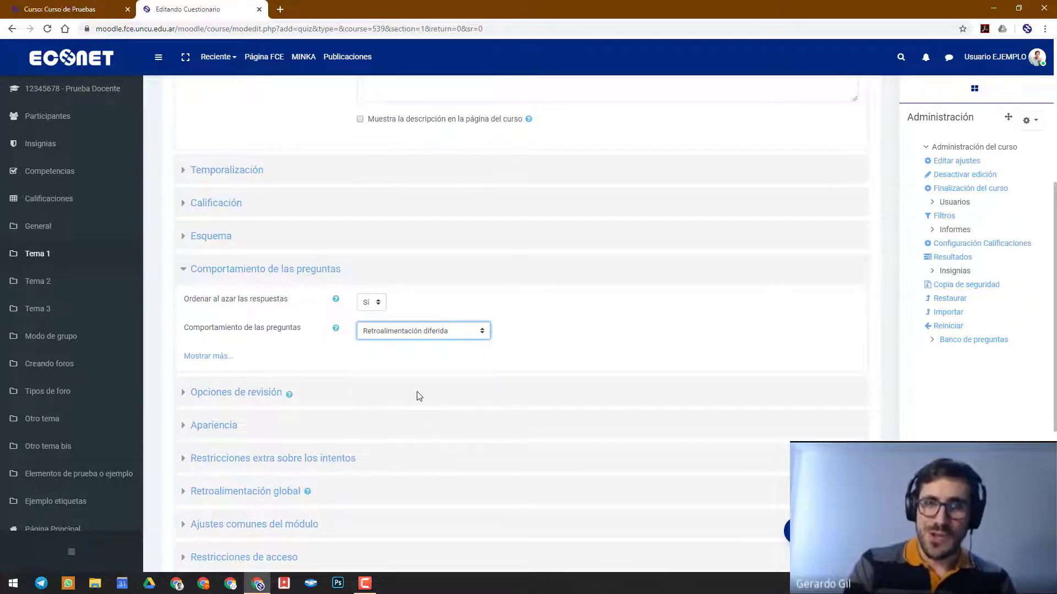
{"action": "left_click", "coordinate": [588, 345]}
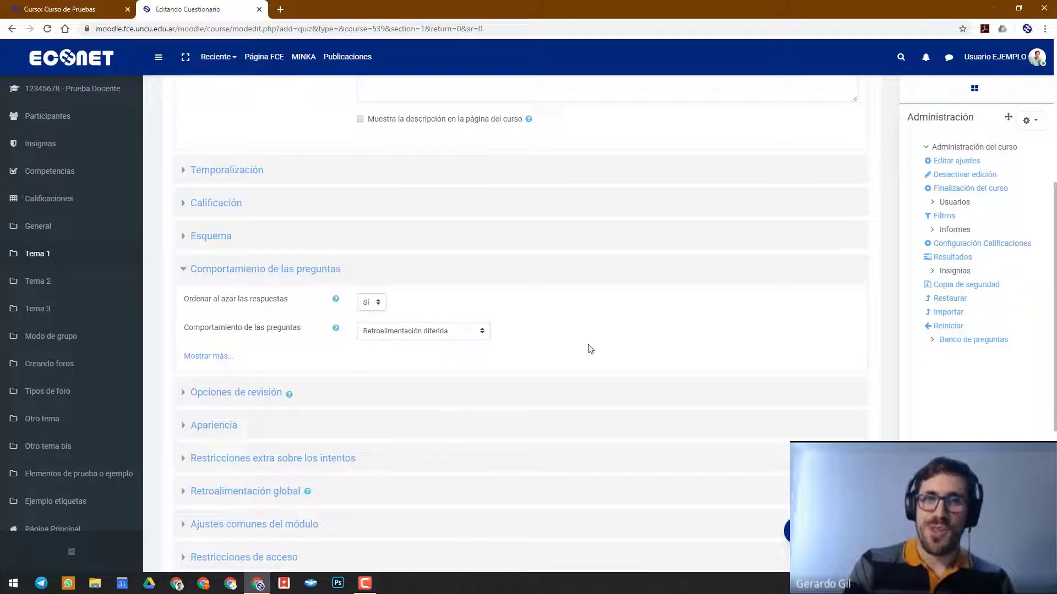
{"action": "left_click", "coordinate": [299, 275]}
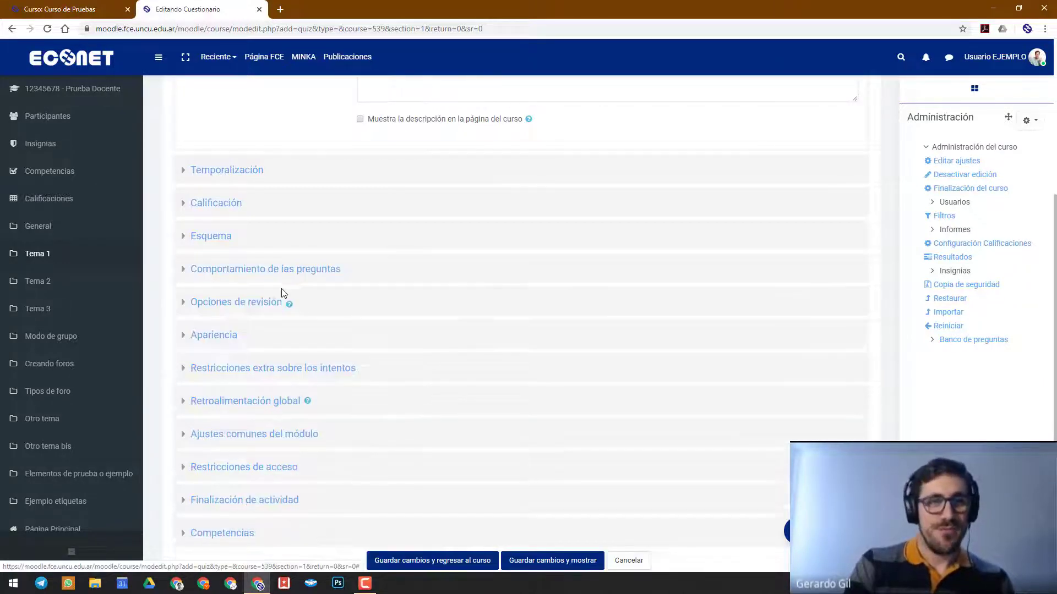
Expand Opciones de revisión and examine the columns for immediately after each attempt and while the questionnaire is still open
{"action": "left_click", "coordinate": [266, 304]}
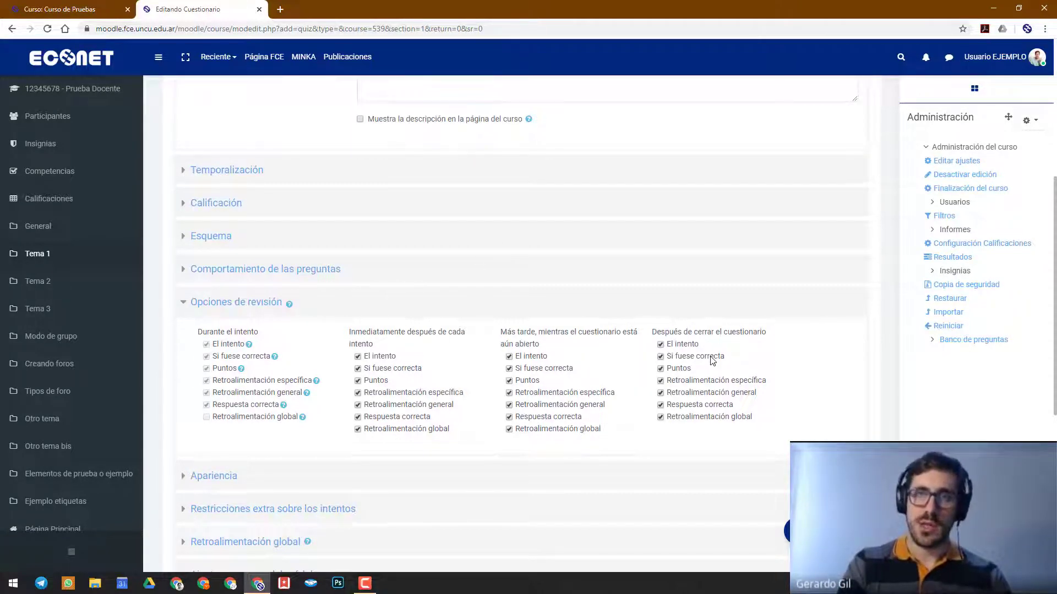
{"action": "left_click_drag", "start_coordinate": [382, 347], "coordinate": [350, 334]}
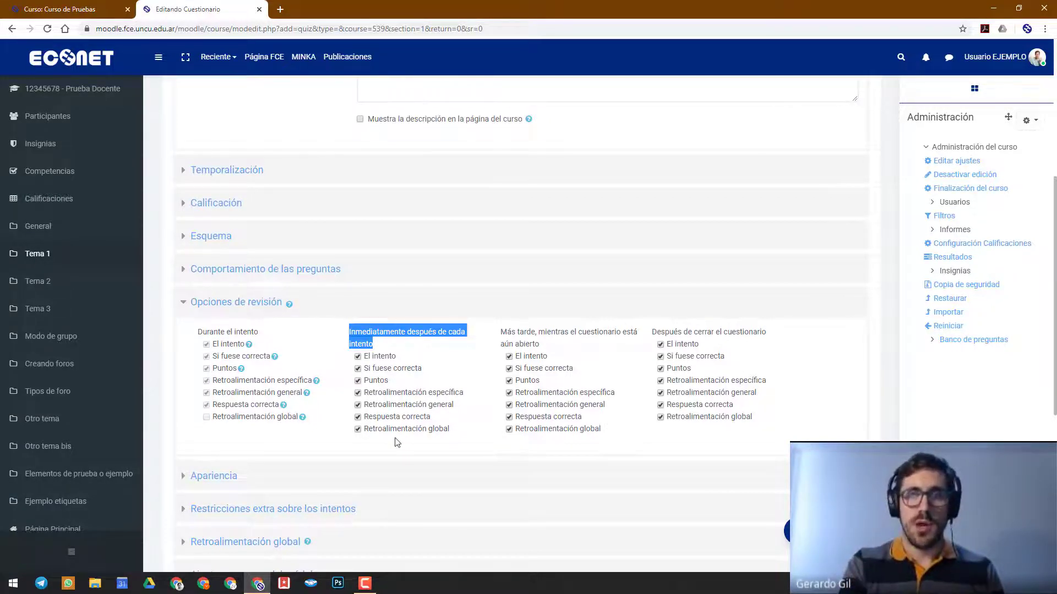
{"action": "left_click_drag", "start_coordinate": [540, 347], "coordinate": [500, 332]}
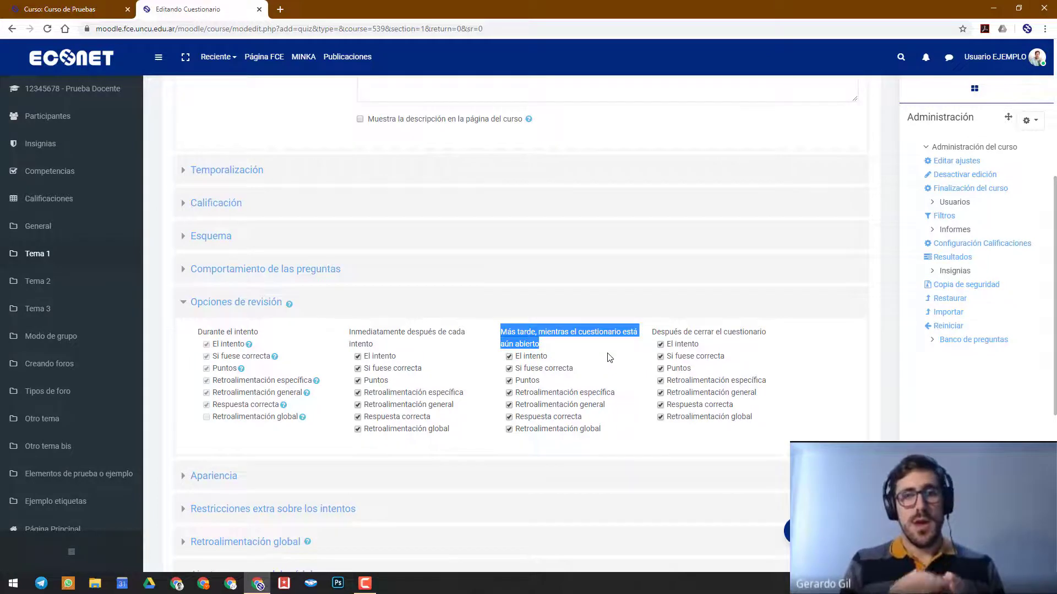
Expand Temporalización and compare the opening and closing times with the review periods, including Después de cerrar el cuestionario
{"action": "scroll", "coordinate": [610, 358], "scroll_direction": "up", "scroll_amount": 5}
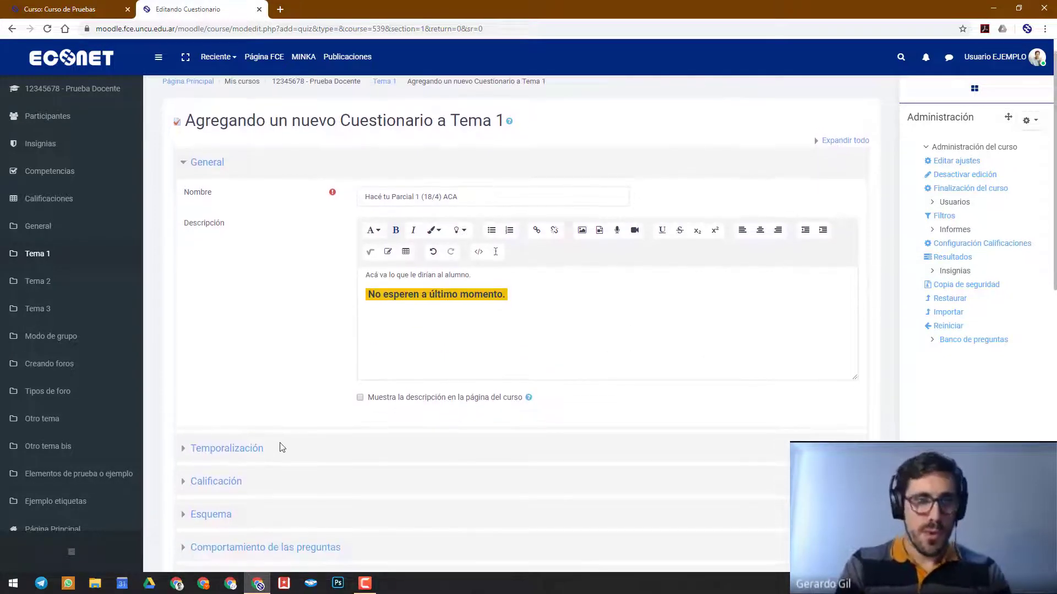
{"action": "left_click", "coordinate": [258, 446]}
{"action": "scroll", "coordinate": [251, 454], "scroll_direction": "down", "scroll_amount": 6}
{"action": "scroll", "coordinate": [251, 454], "scroll_direction": "down", "scroll_amount": 2}
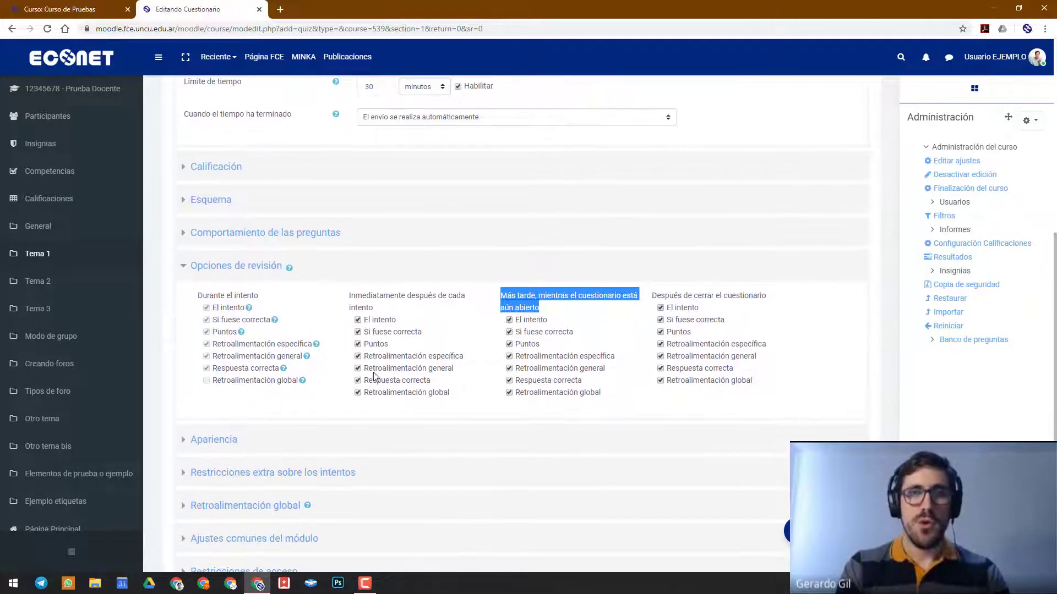
{"action": "scroll", "coordinate": [390, 363], "scroll_direction": "up", "scroll_amount": 3}
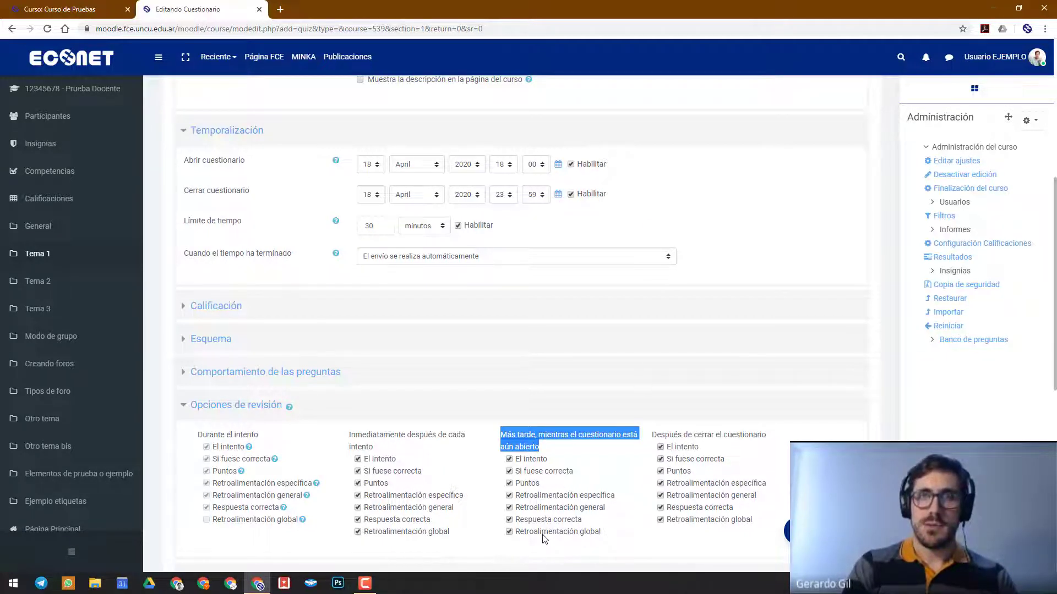
{"action": "left_click", "coordinate": [653, 441]}
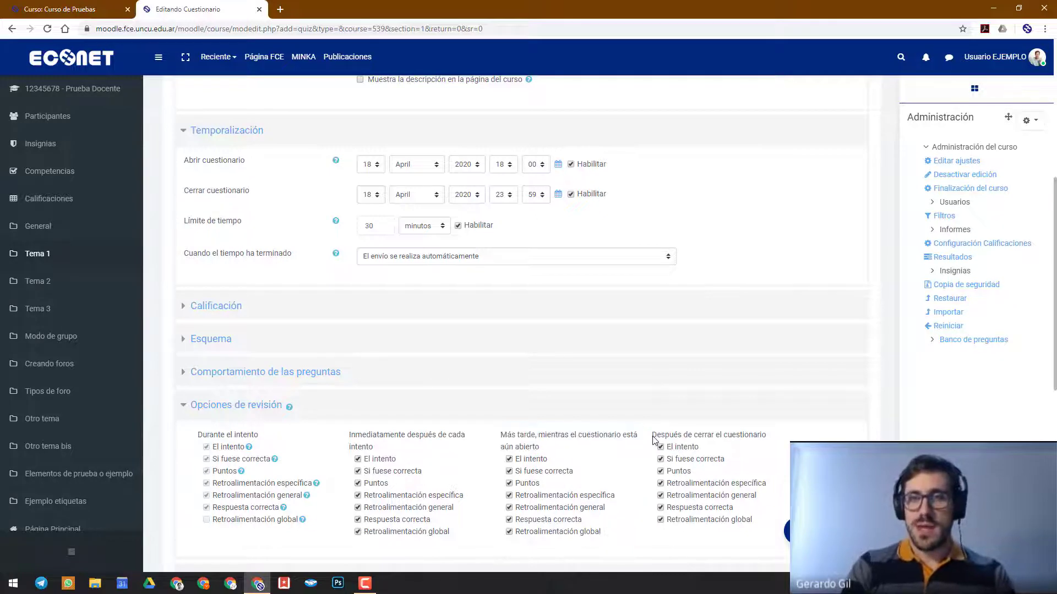
{"action": "left_click_drag", "start_coordinate": [653, 440], "coordinate": [768, 438]}
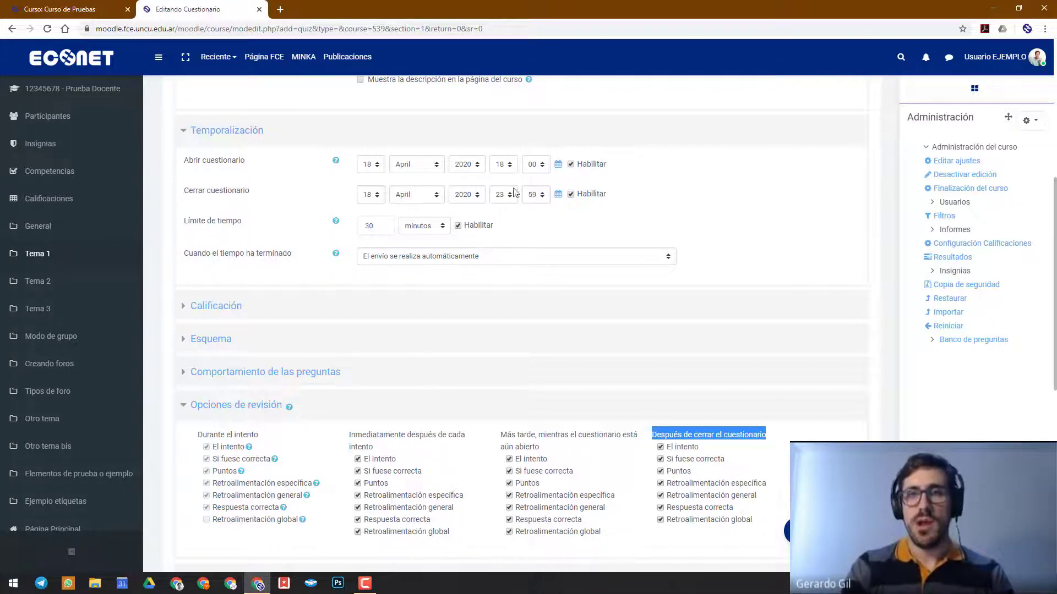
{"action": "scroll", "coordinate": [721, 262], "scroll_direction": "down", "scroll_amount": 1}
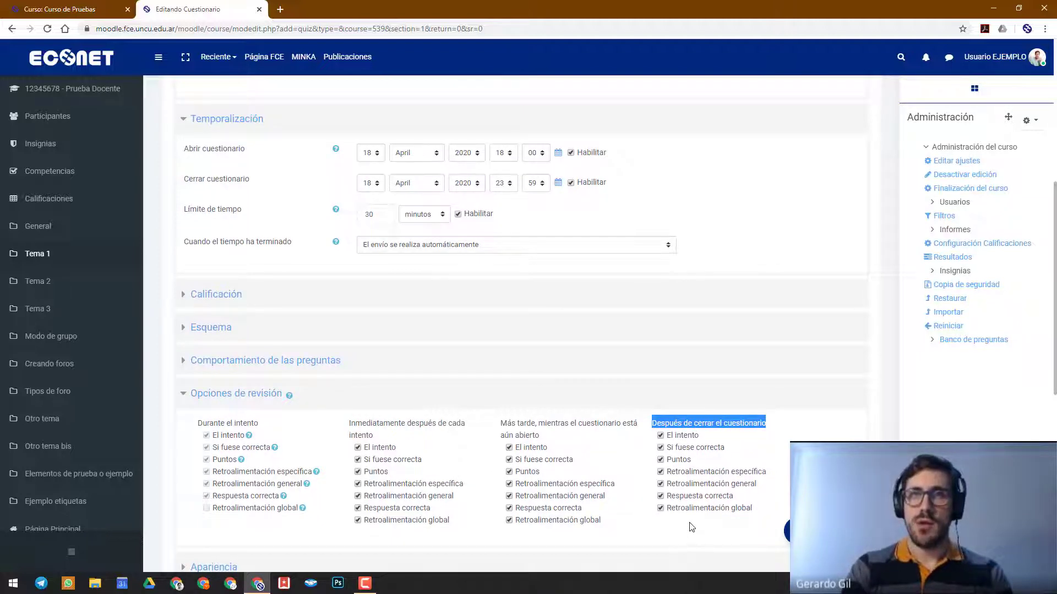
{"action": "left_click", "coordinate": [740, 424]}
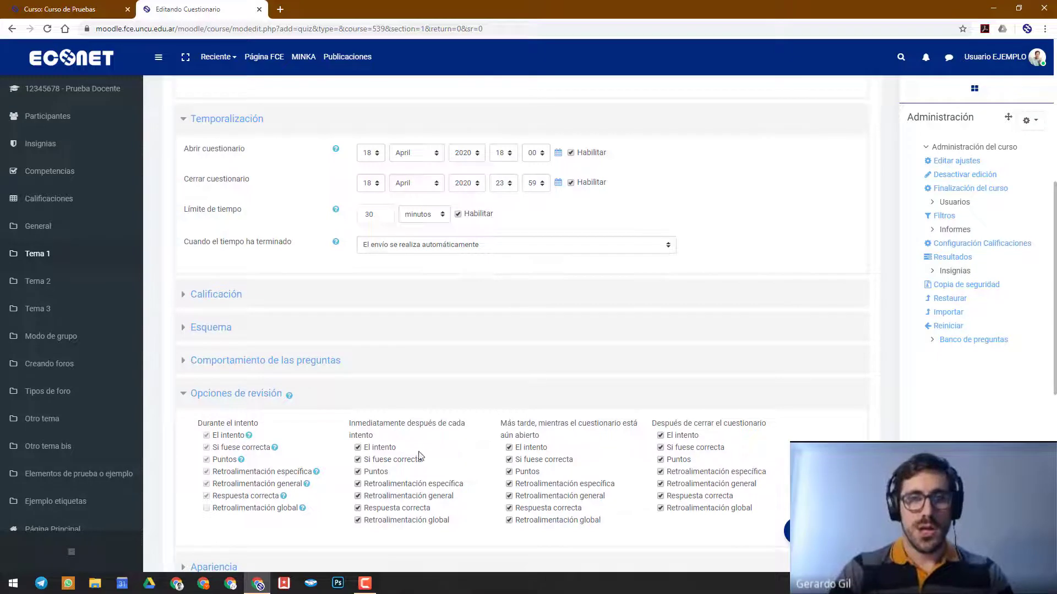
Disable El intento, Puntos and Retroalimentación global in the review columns for immediately after each attempt and while the questionnaire is still open
{"action": "left_click", "coordinate": [371, 448]}
{"action": "left_click", "coordinate": [519, 448]}
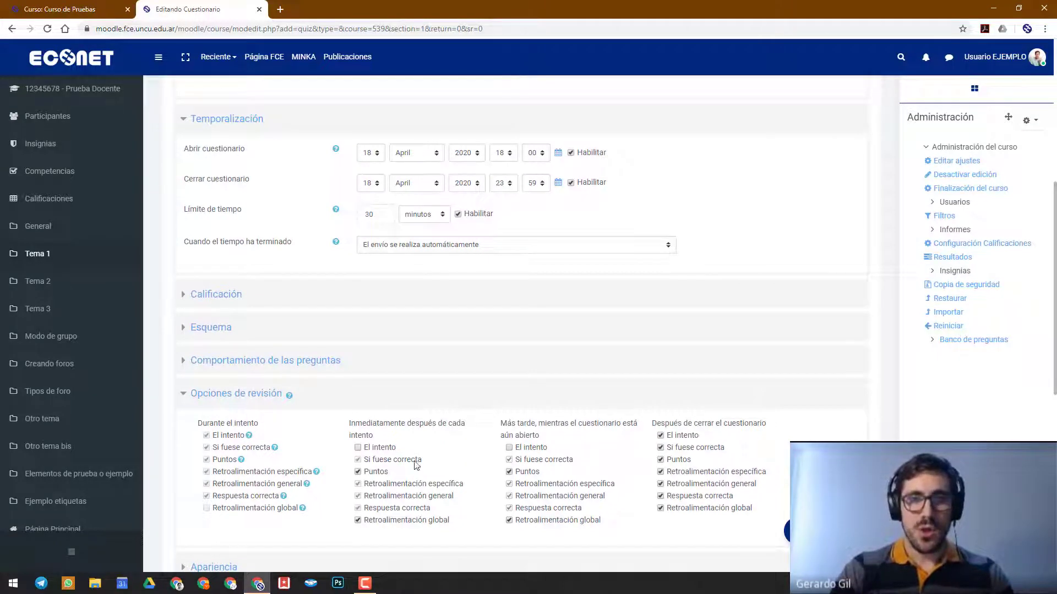
{"action": "left_click", "coordinate": [379, 473]}
{"action": "left_click", "coordinate": [520, 472]}
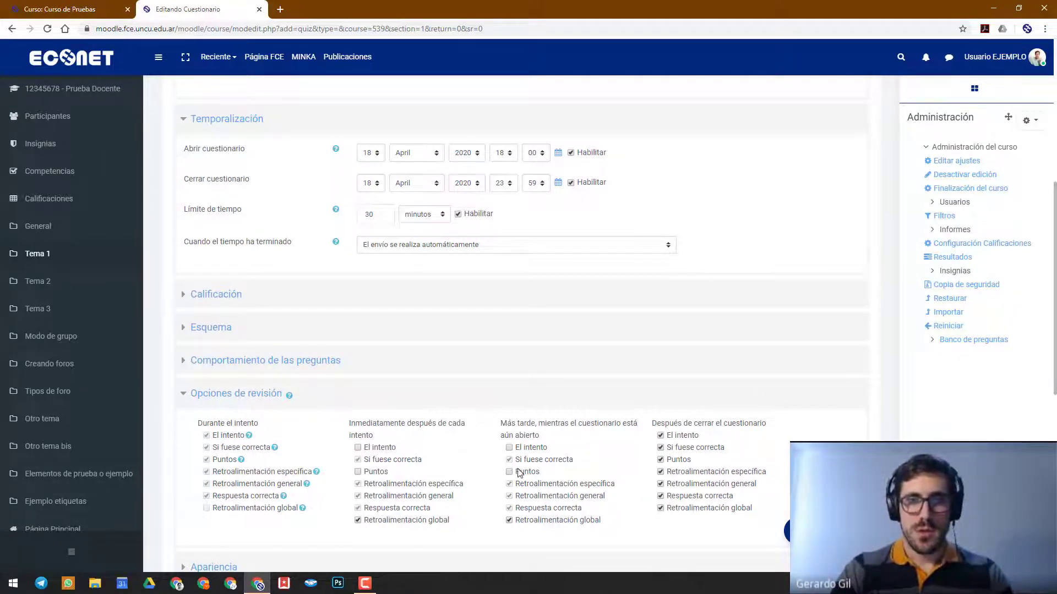
{"action": "left_click", "coordinate": [368, 522]}
{"action": "left_click", "coordinate": [544, 523]}
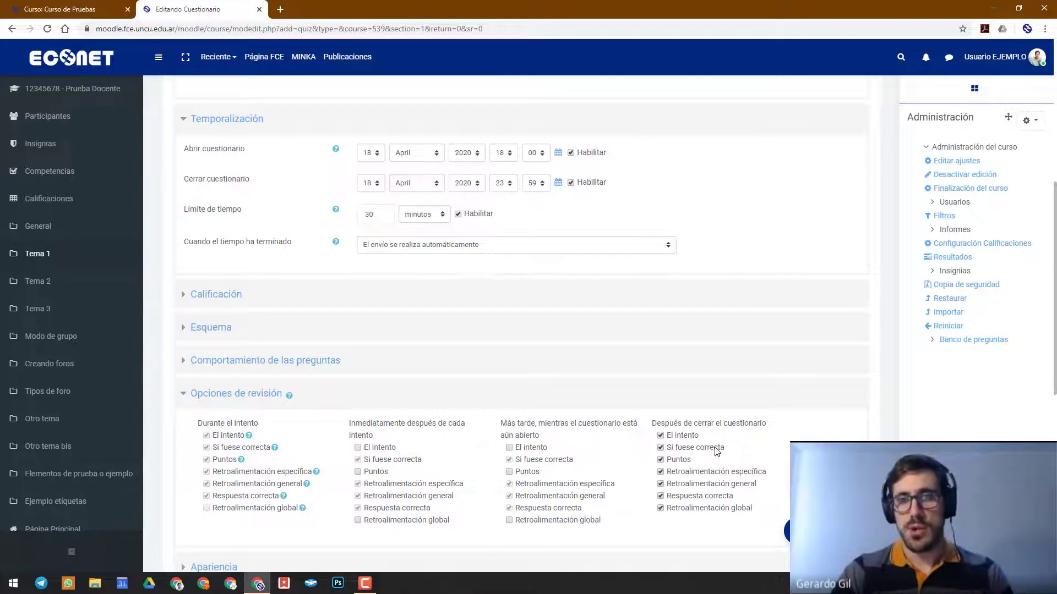
Under Después de cerrar el cuestionario, disable Retroalimentación específica, general and global, and keep Respuesta correcta enabled
{"action": "scroll", "coordinate": [694, 427], "scroll_direction": "down", "scroll_amount": 1}
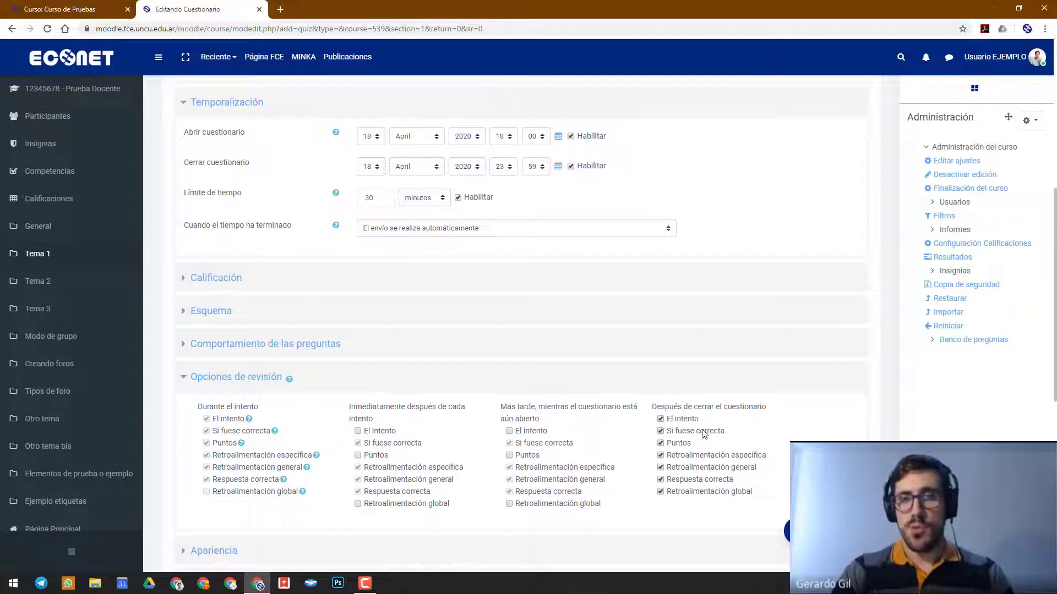
{"action": "left_click", "coordinate": [687, 457]}
{"action": "left_click", "coordinate": [686, 467]}
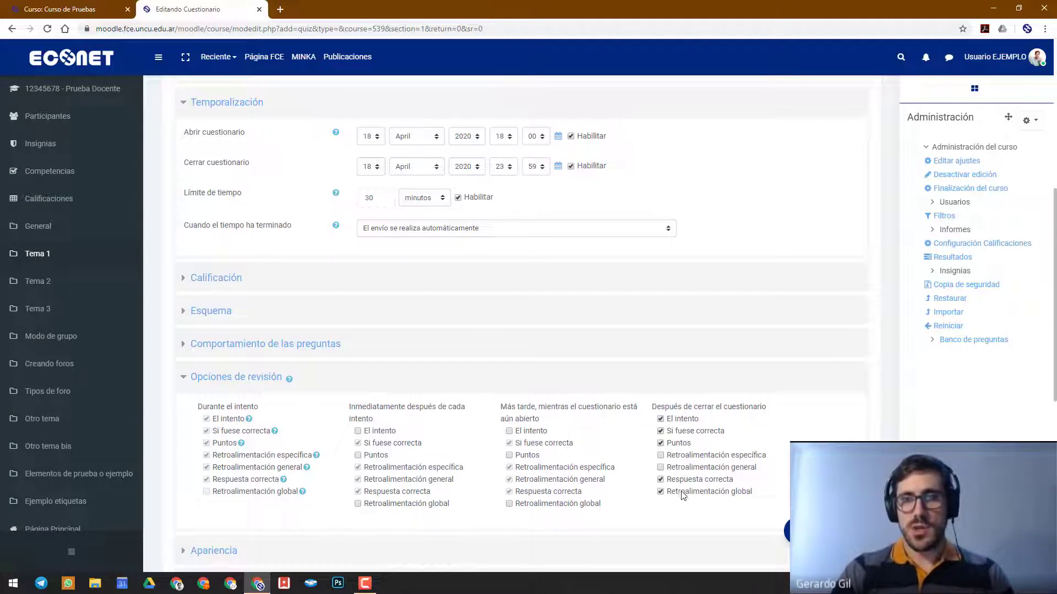
{"action": "left_click", "coordinate": [682, 493]}
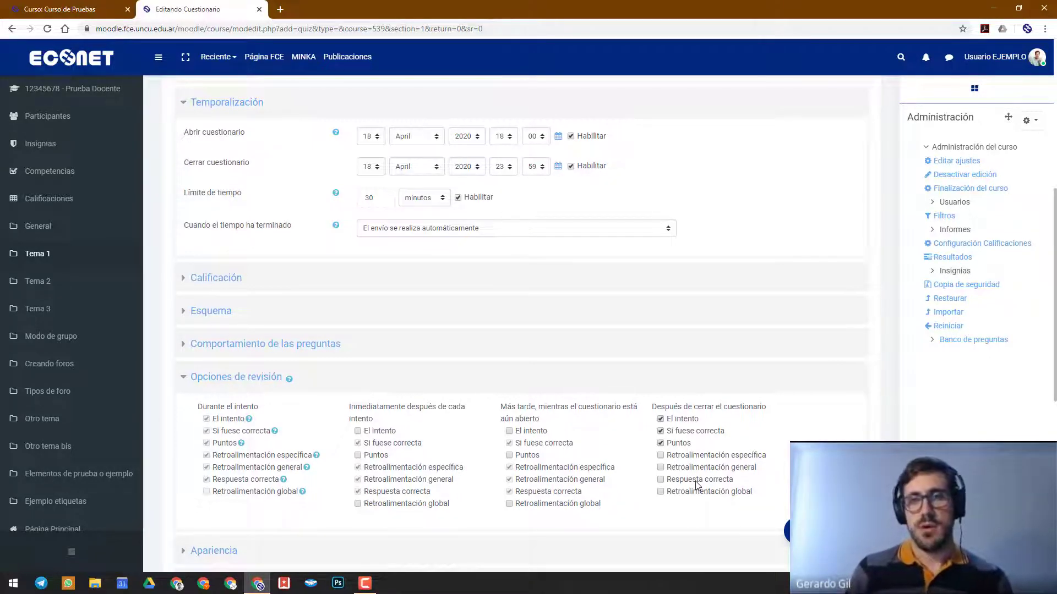
{"action": "left_click", "coordinate": [695, 481]}
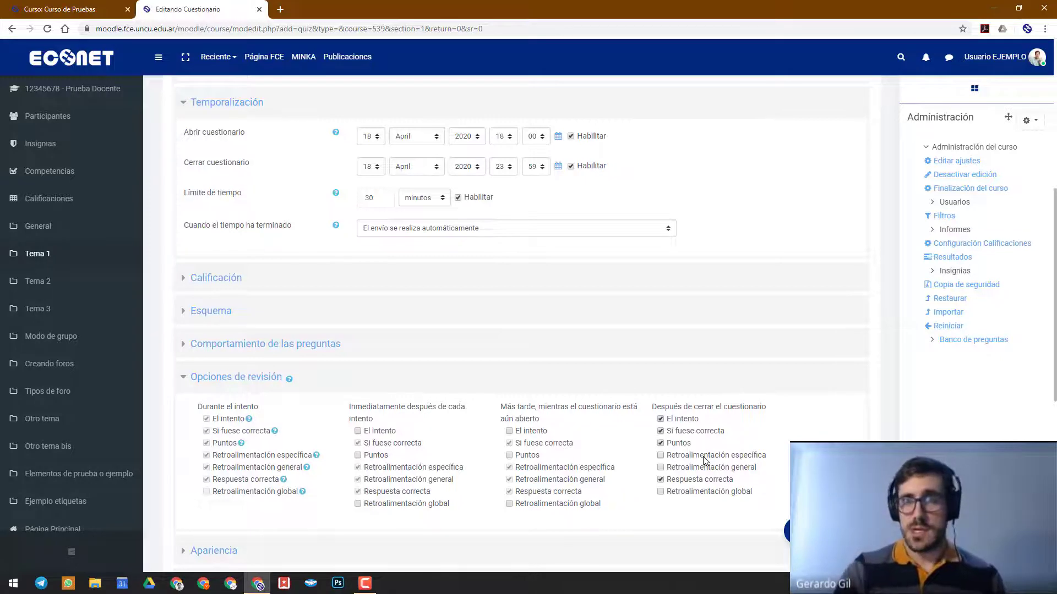
Look over the chosen review options, then briefly expand and collapse the Apariencia section
{"action": "scroll", "coordinate": [704, 460], "scroll_direction": "down", "scroll_amount": 4}
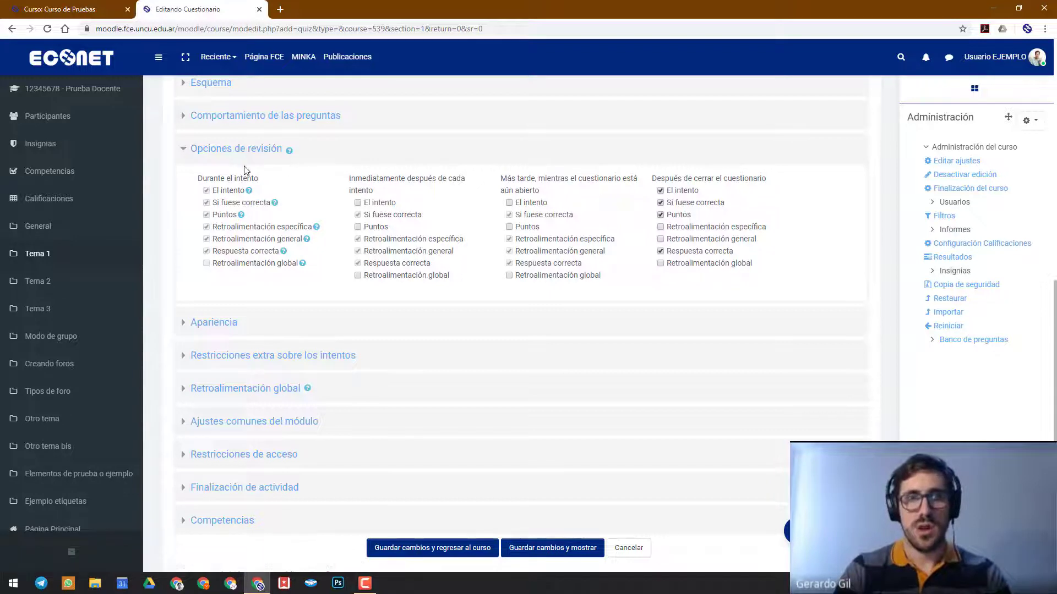
{"action": "scroll", "coordinate": [245, 175], "scroll_direction": "down", "scroll_amount": 2}
{"action": "scroll", "coordinate": [231, 225], "scroll_direction": "up", "scroll_amount": 2}
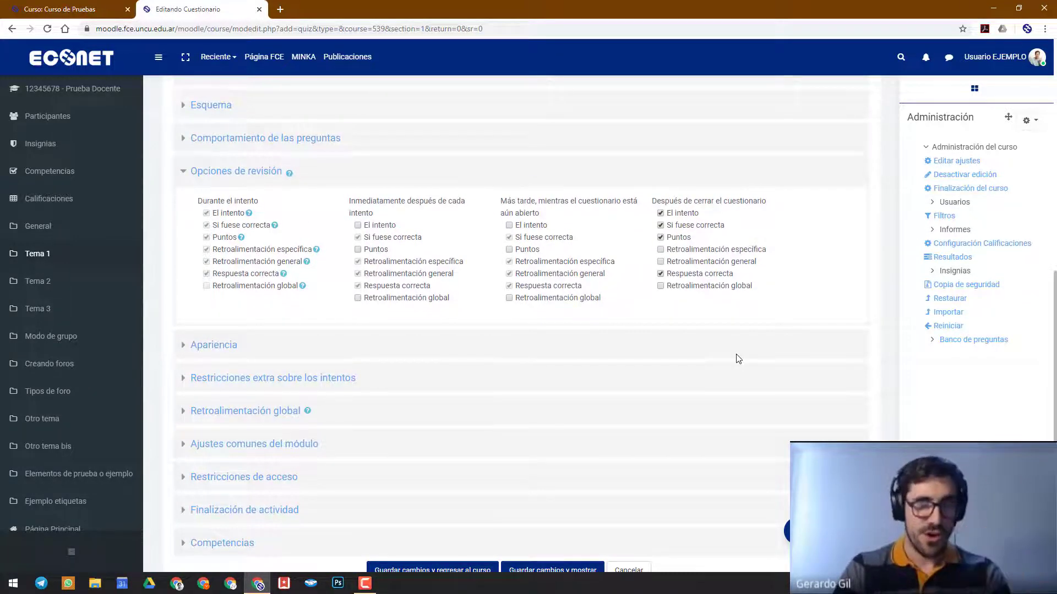
{"action": "scroll", "coordinate": [387, 380], "scroll_direction": "down", "scroll_amount": 2}
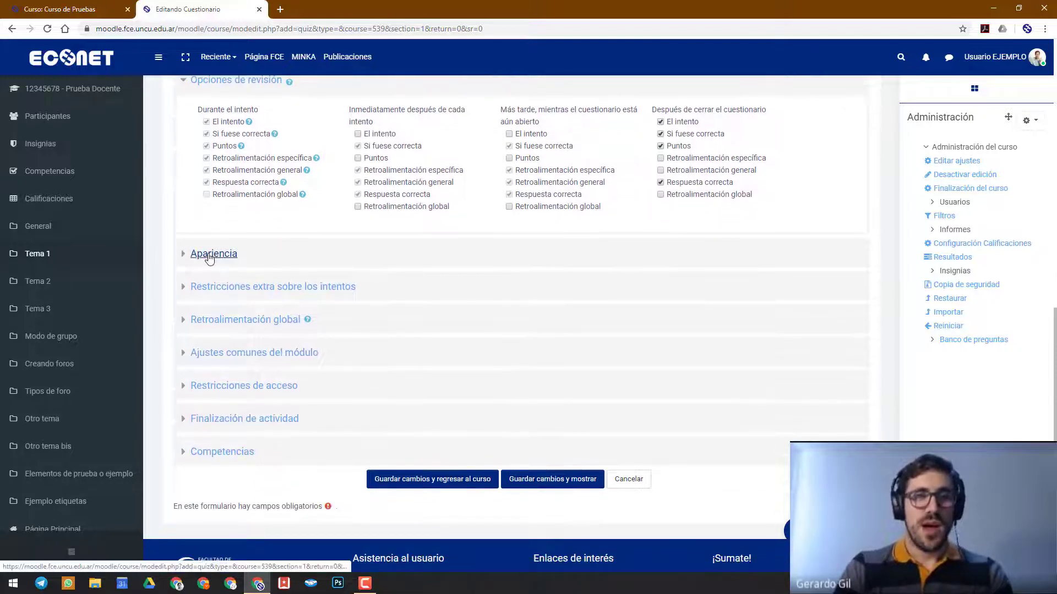
{"action": "left_click", "coordinate": [209, 258]}
{"action": "left_click", "coordinate": [210, 257]}
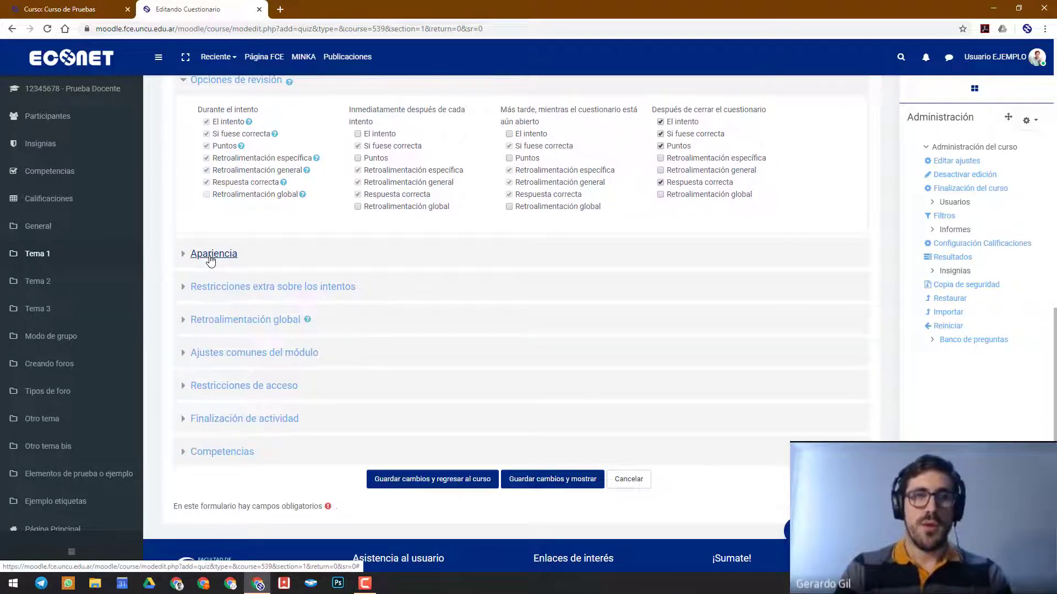
Expand Restricciones extra sobre los intentos, examine the password requirement setting, and collapse the section again
{"action": "left_click", "coordinate": [312, 292]}
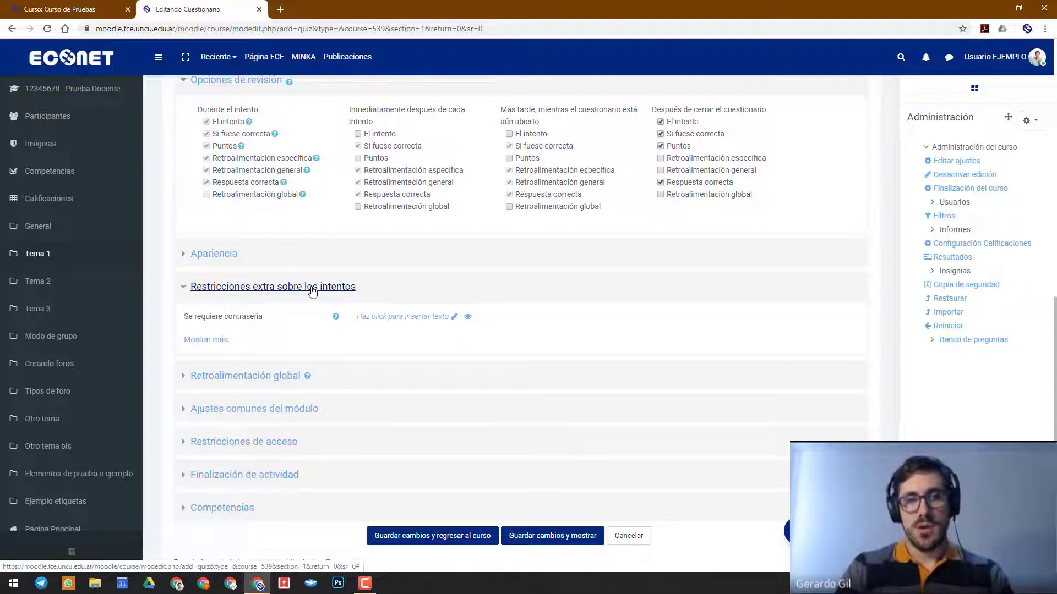
{"action": "left_click", "coordinate": [312, 292]}
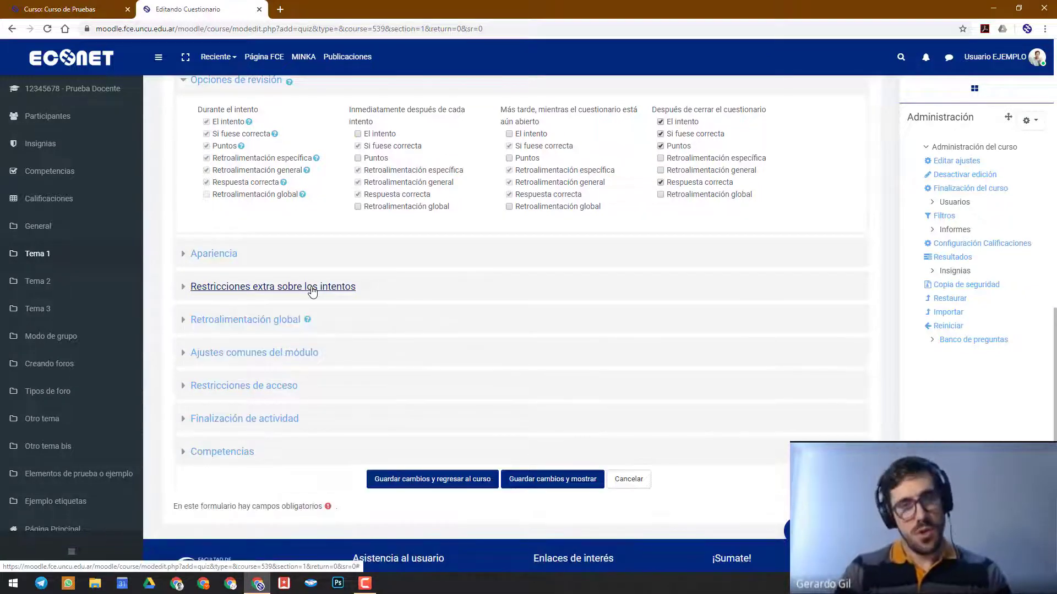
{"action": "left_click", "coordinate": [312, 292]}
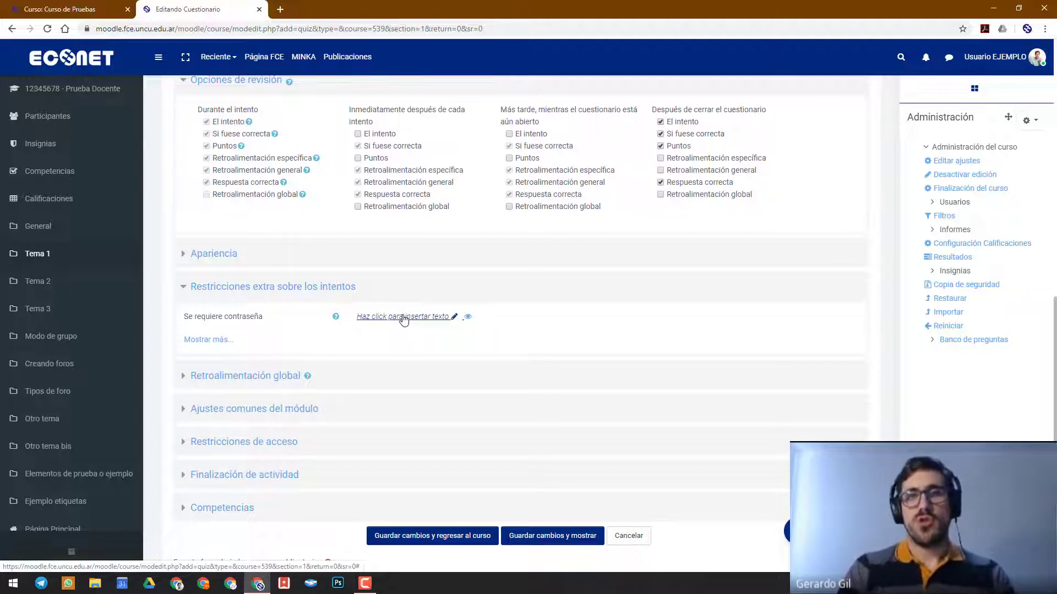
{"action": "left_click", "coordinate": [341, 295]}
{"action": "left_click", "coordinate": [341, 295]}
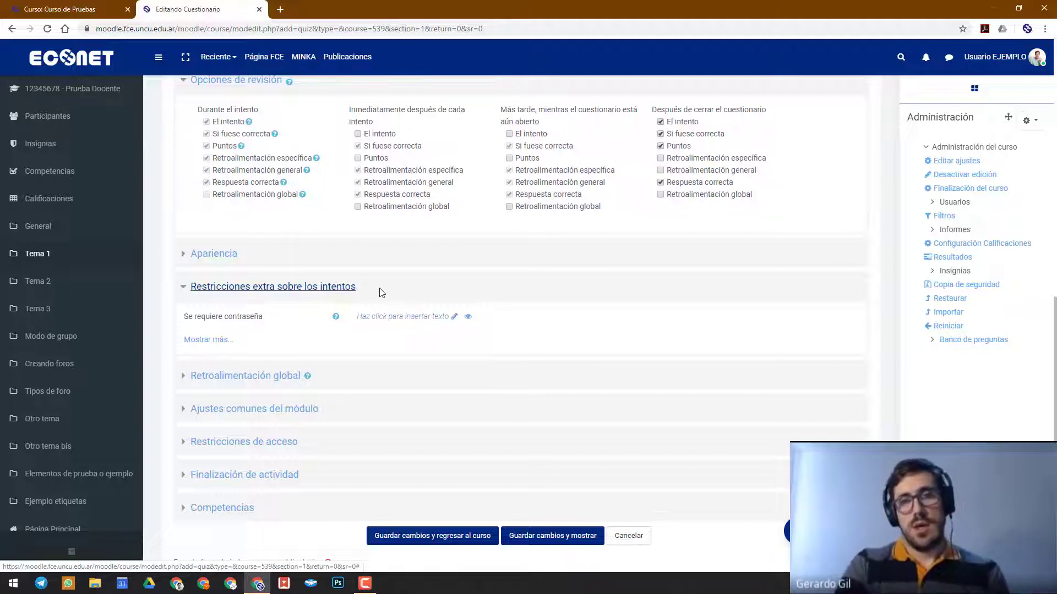
{"action": "left_click", "coordinate": [337, 289]}
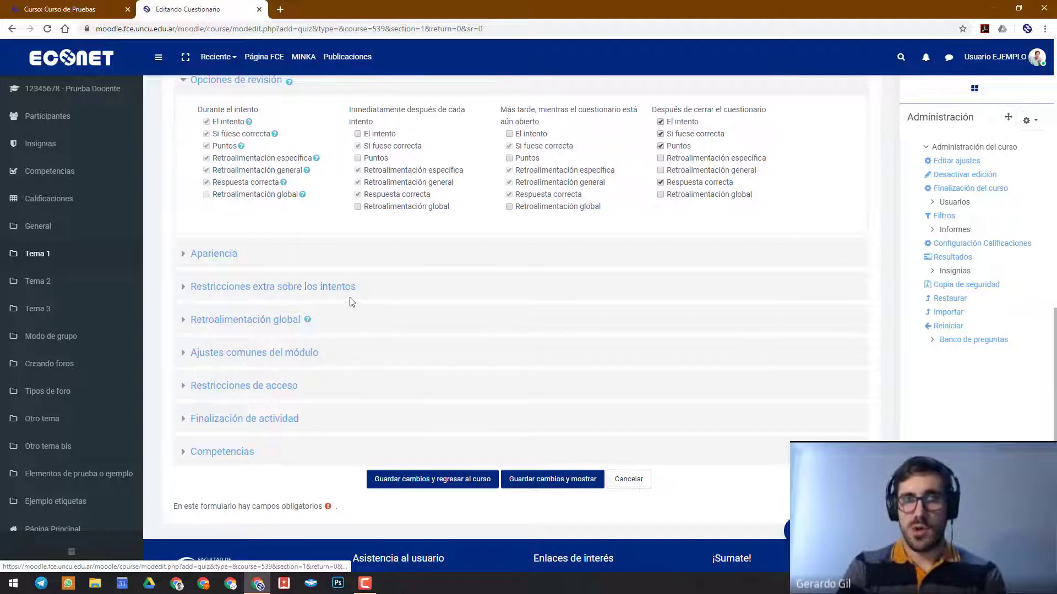
Reopen Restricciones extra sobre los intentos to look at Se requiere contraseña once more, then collapse the section
{"action": "left_click", "coordinate": [336, 287]}
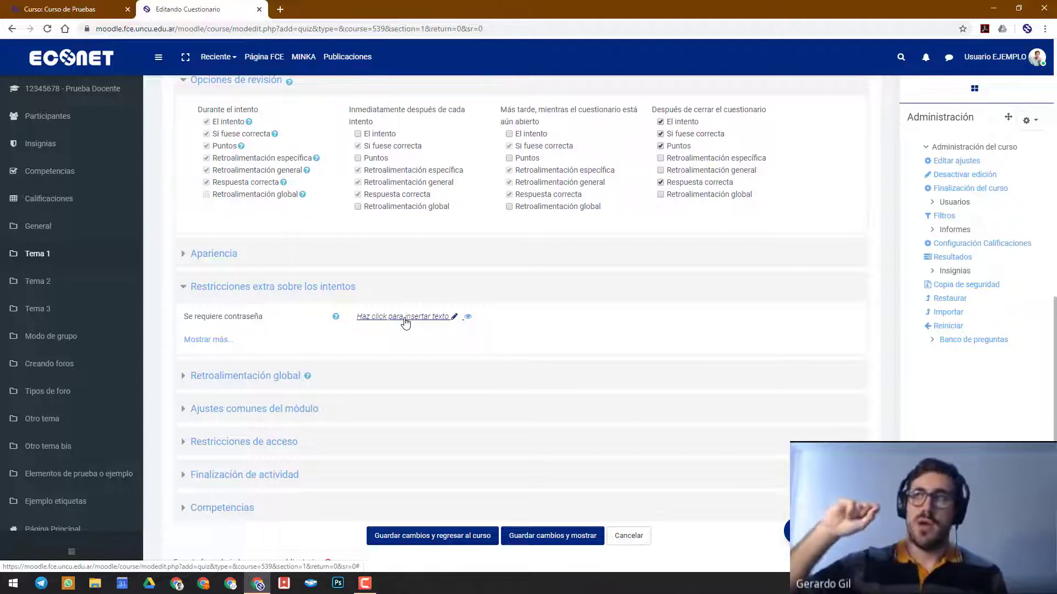
{"action": "left_click", "coordinate": [302, 285]}
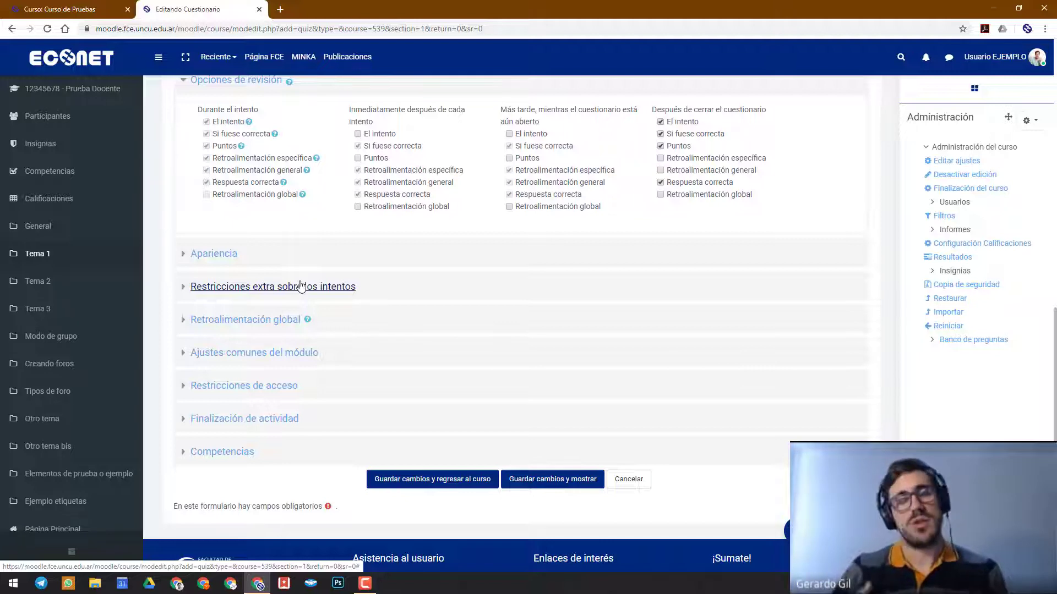
{"action": "scroll", "coordinate": [423, 319], "scroll_direction": "down", "scroll_amount": 1}
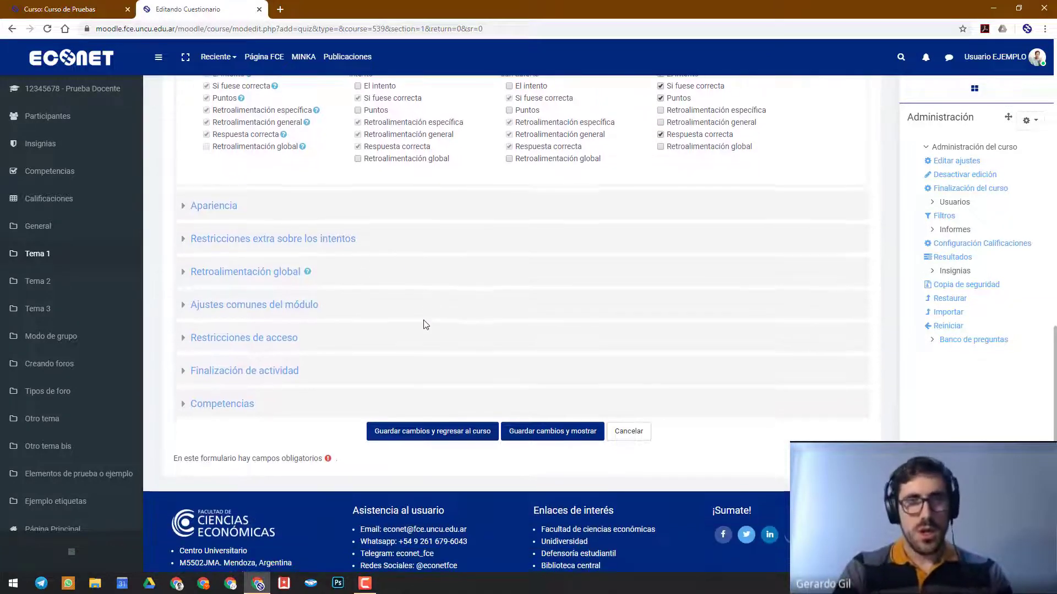
Expand Retroalimentación global and set the first editable grade boundary to 60%
{"action": "left_click", "coordinate": [277, 273]}
{"action": "scroll", "coordinate": [262, 388], "scroll_direction": "down", "scroll_amount": 3}
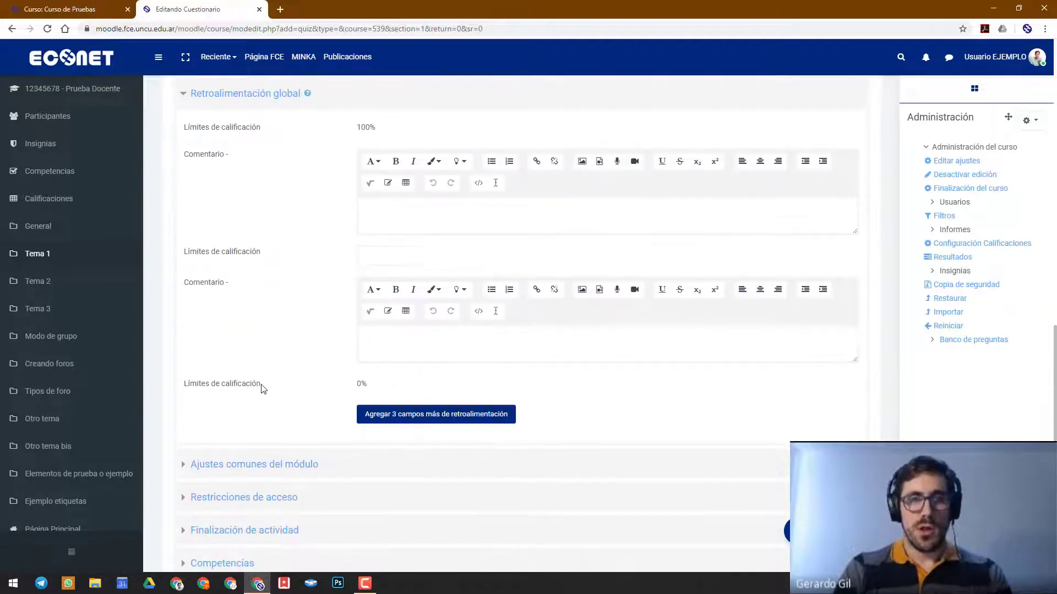
{"action": "scroll", "coordinate": [262, 388], "scroll_direction": "up", "scroll_amount": 1}
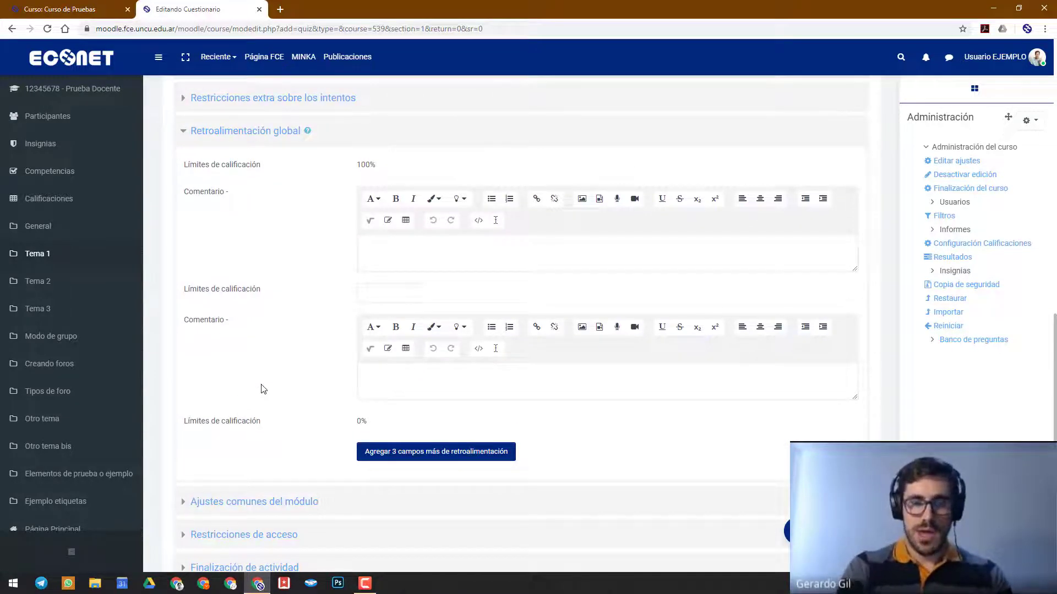
{"action": "scroll", "coordinate": [263, 388], "scroll_direction": "up", "scroll_amount": 1}
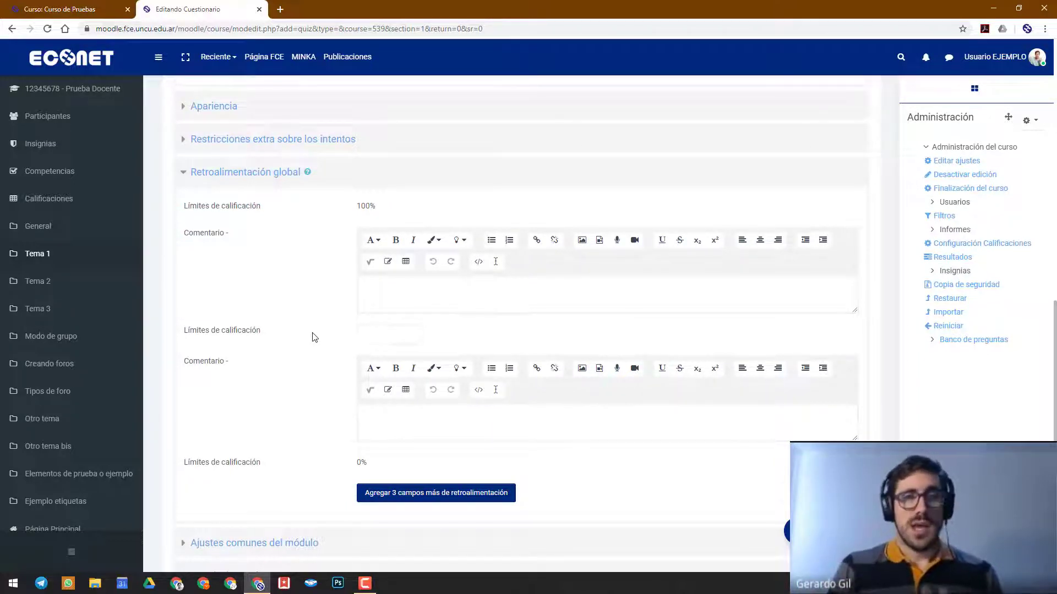
{"action": "left_click", "coordinate": [384, 332]}
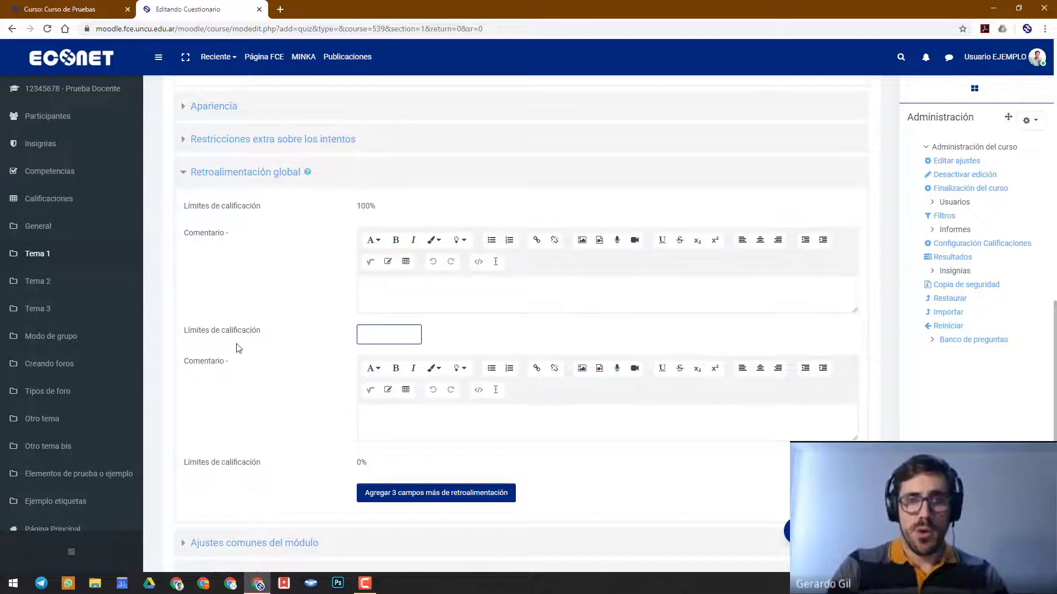
{"action": "type", "text": "60%"}
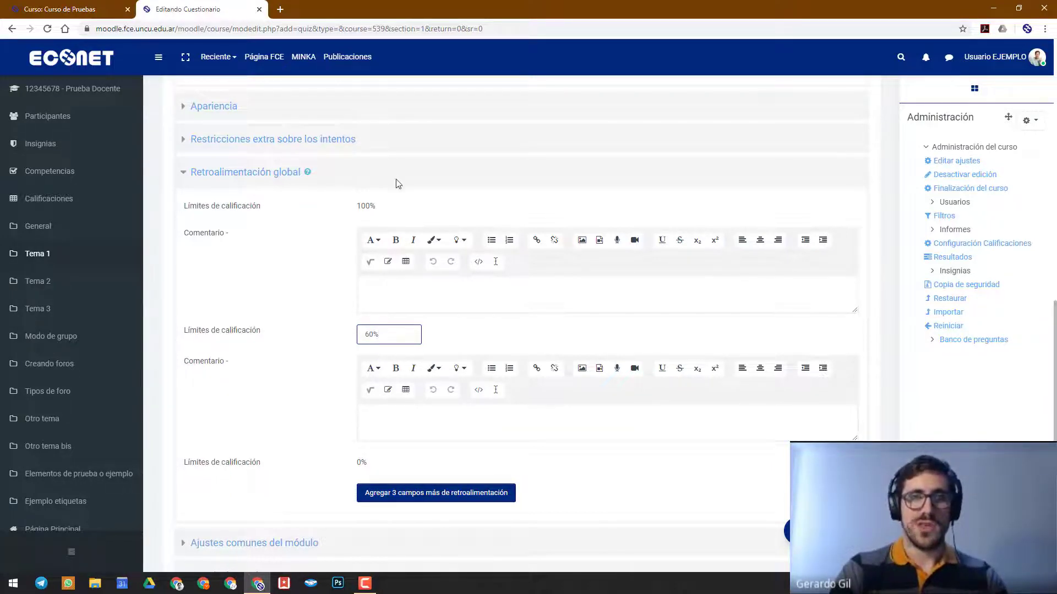
Enter the feedback comment "Aprobado" for the range above the 60% boundary and "Desaprobado" for the range below it
{"action": "left_click", "coordinate": [392, 280]}
{"action": "type", "text": "Aprobado"}
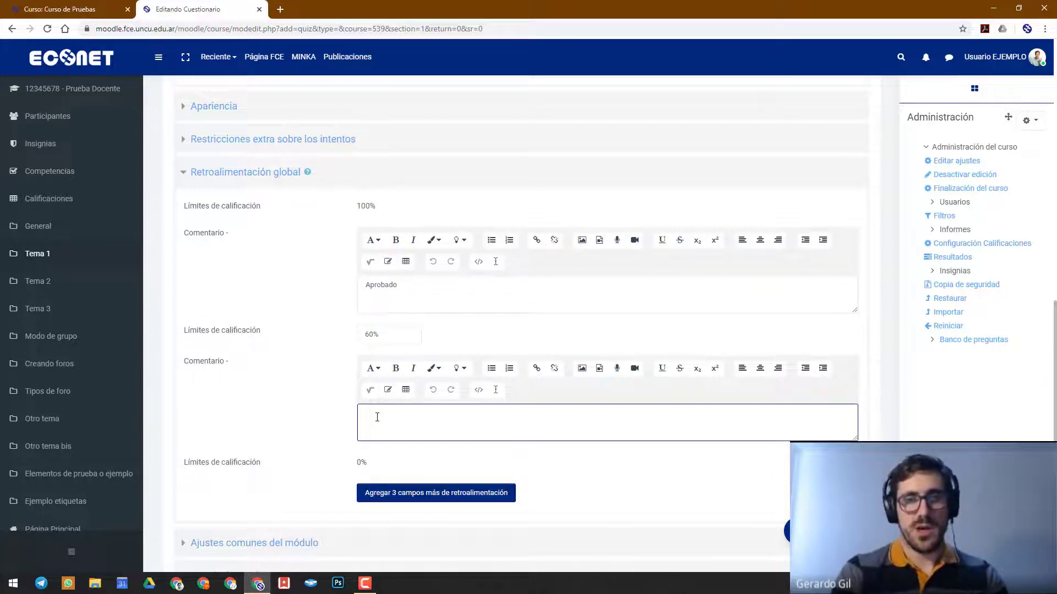
{"action": "type", "text": "esaprobado"}
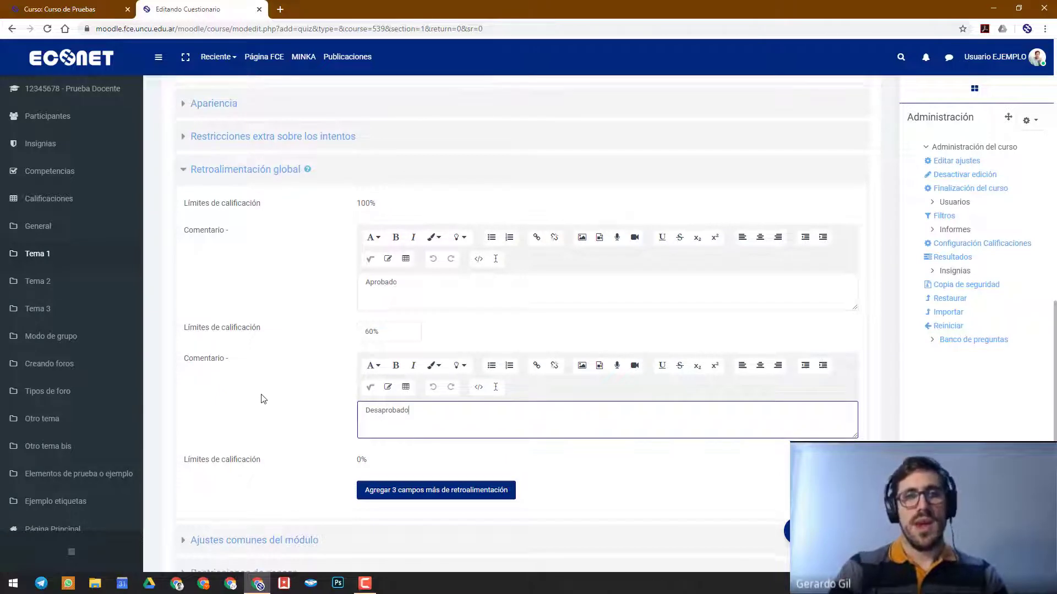
Add three more feedback fields and change the first editable grade boundary to 90%
{"action": "scroll", "coordinate": [263, 398], "scroll_direction": "down", "scroll_amount": 1}
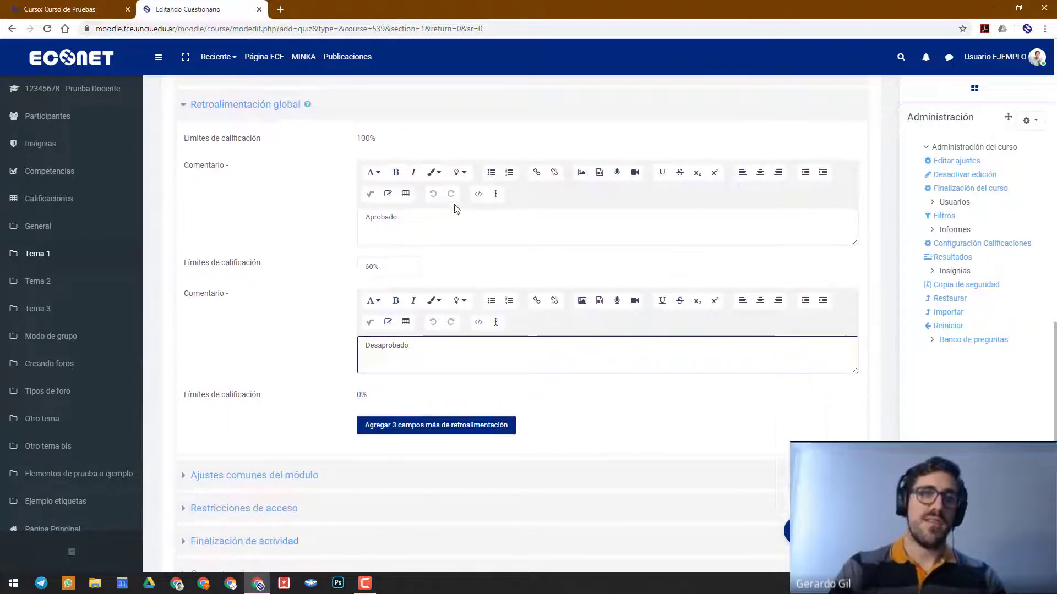
{"action": "left_click", "coordinate": [396, 426]}
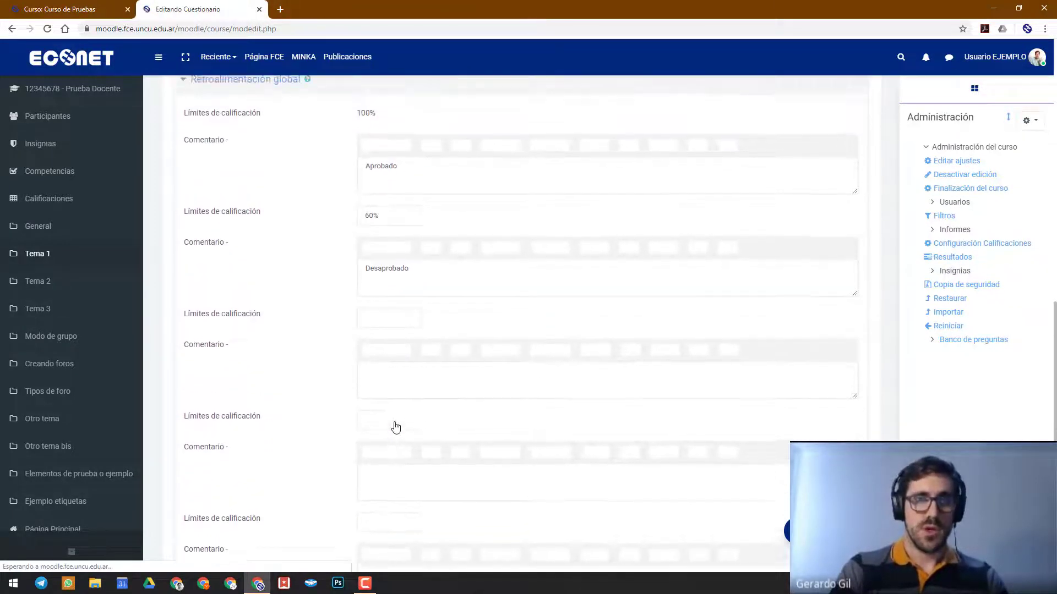
{"action": "left_click_drag", "start_coordinate": [426, 270], "coordinate": [310, 268]}
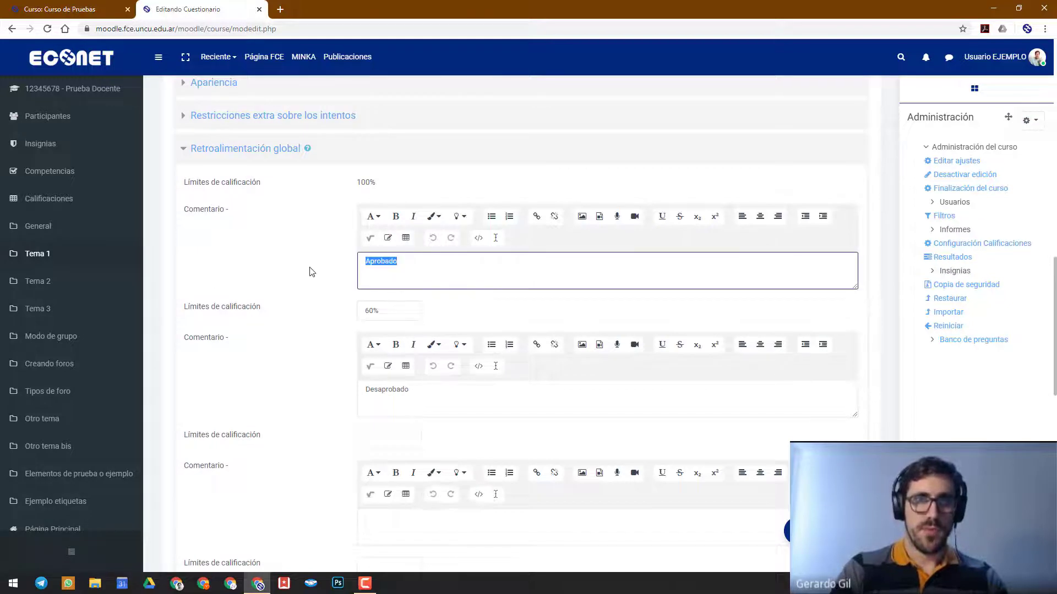
{"action": "mouse_move", "coordinate": [369, 312]}
{"action": "left_mouse_down"}
{"action": "mouse_move", "coordinate": [355, 308]}
{"action": "mouse_move", "coordinate": [375, 312]}
{"action": "left_mouse_up"}
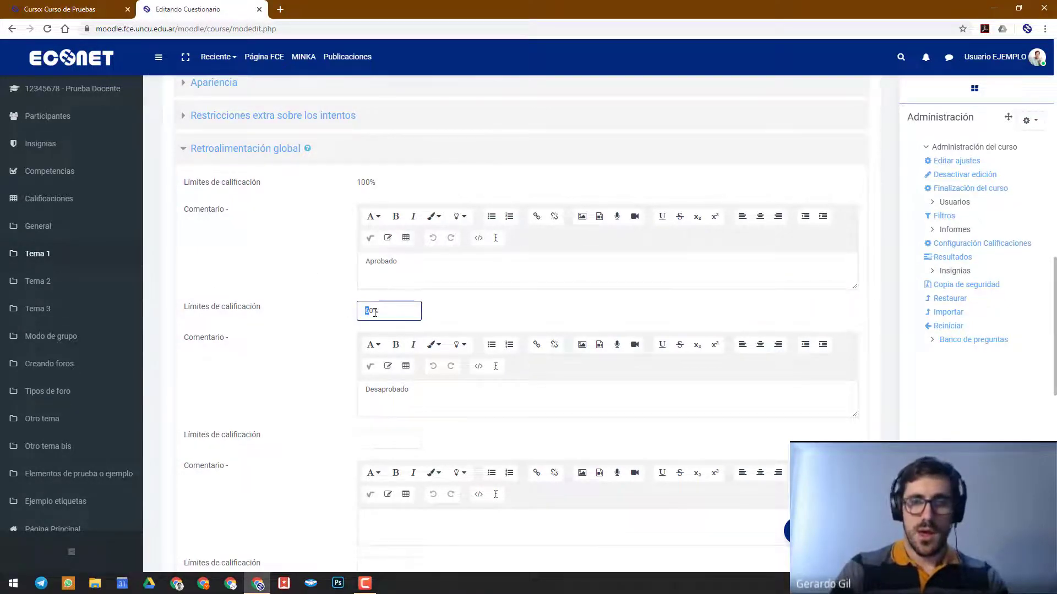
Extend the feedback comment for the highest grade range to "Aprobado. Sos un genio!"
{"action": "left_click", "coordinate": [418, 270]}
{"action": "type", "text": "."}
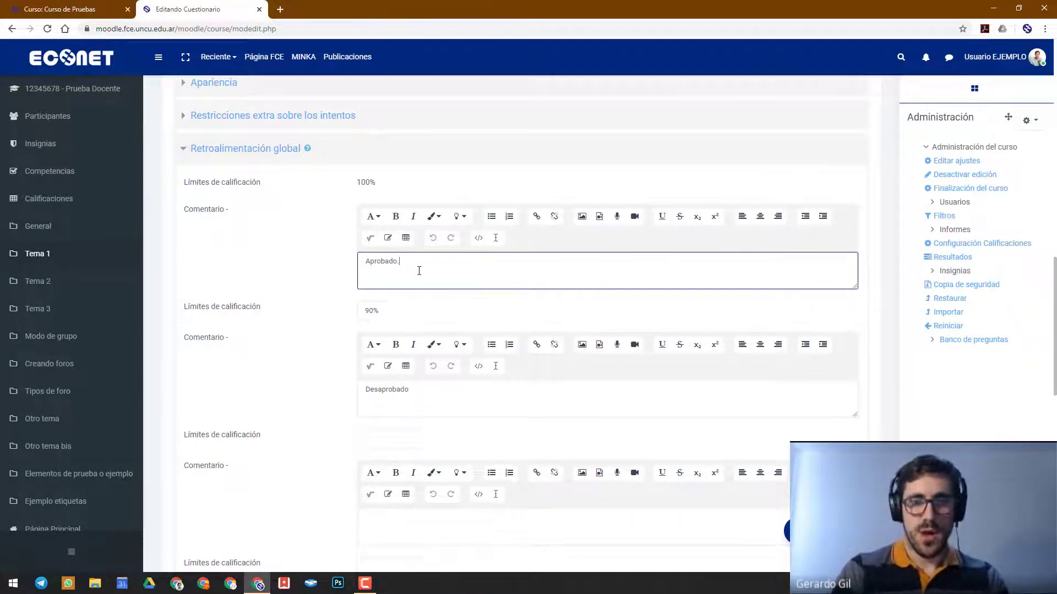
{"action": "type", "text": " Sos un genio!"}
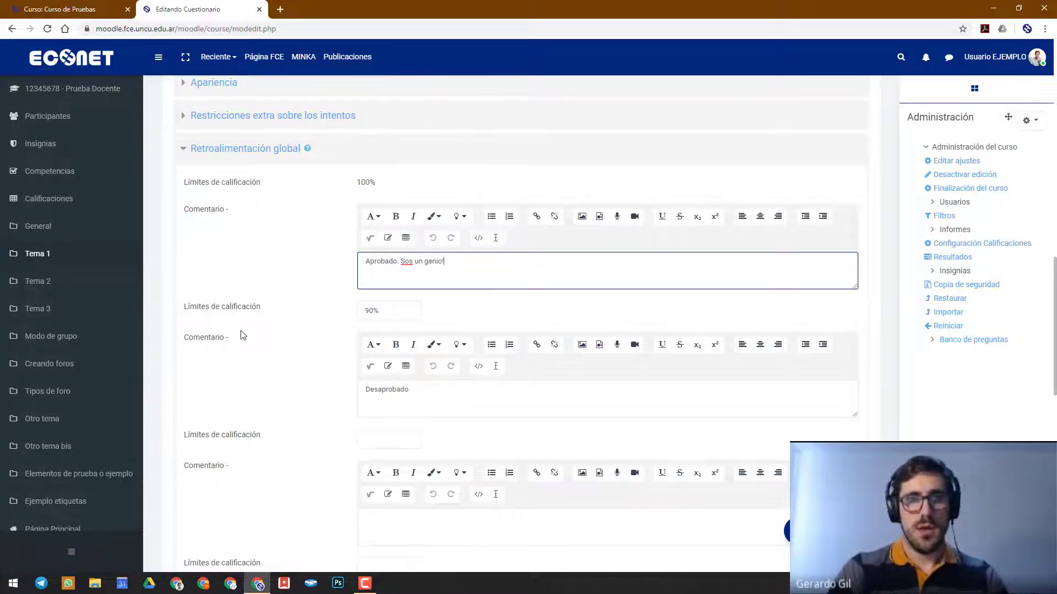
Set the grade boundary following 90% to 75%
{"action": "scroll", "coordinate": [241, 334], "scroll_direction": "down", "scroll_amount": 3}
{"action": "left_click", "coordinate": [404, 291]}
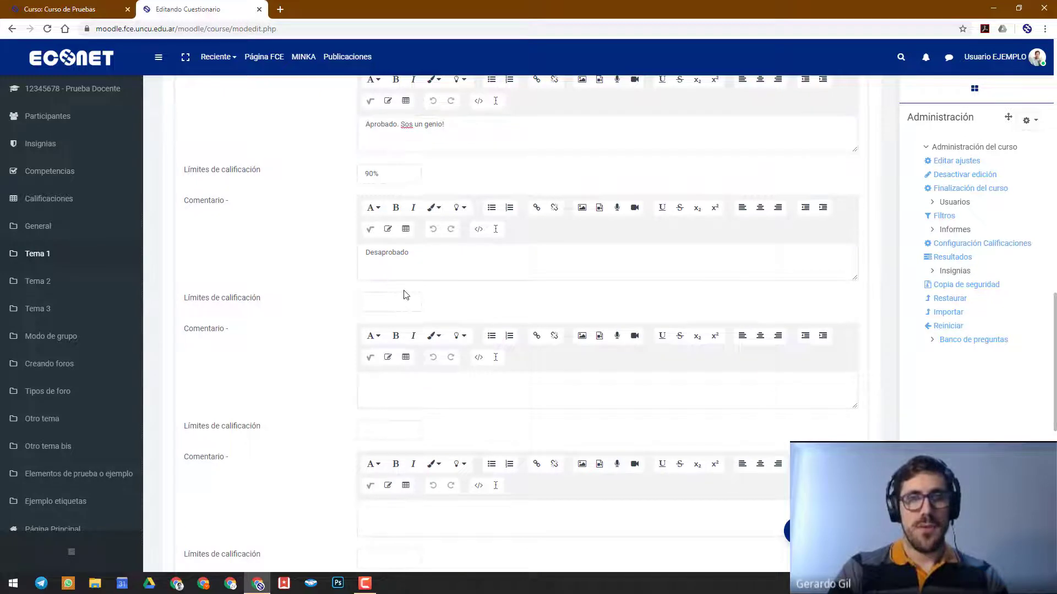
{"action": "left_click", "coordinate": [400, 300]}
{"action": "type", "text": "8"}
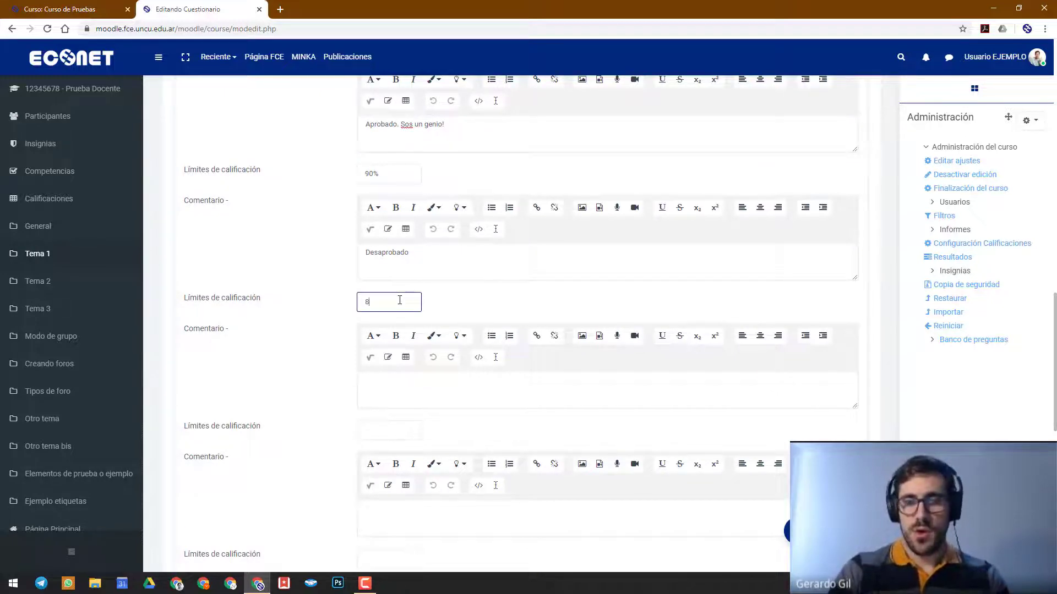
{"action": "type", "text": "0%"}
{"action": "key", "text": "BackSpace"}
{"action": "key", "text": "BackSpace"}
{"action": "key", "text": "BackSpace"}
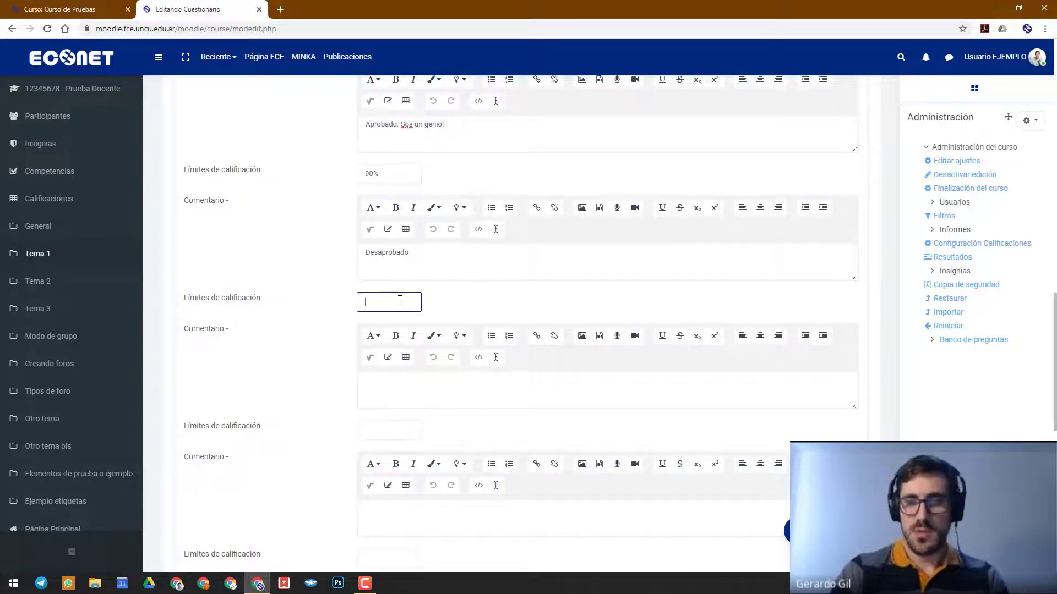
{"action": "type", "text": "75"}
Replace the feedback comment for the 75% to 90% range with "Aprobado. Muy bien"
{"action": "left_click", "coordinate": [440, 263]}
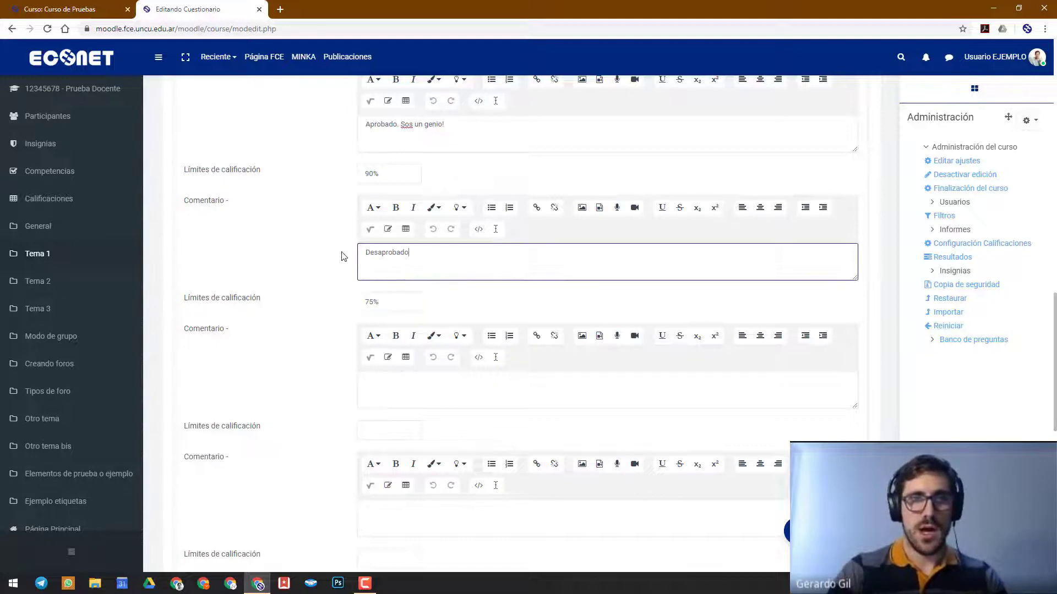
{"action": "key", "text": "ctrl+a"}
{"action": "type", "text": "Aprobado"}
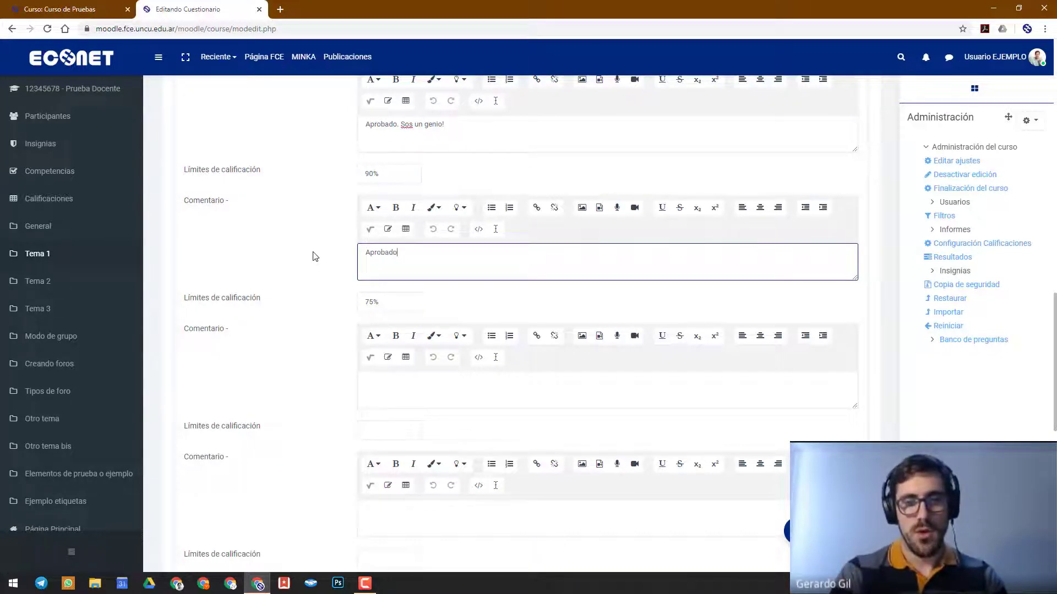
{"action": "type", "text": ". Muy bien"}
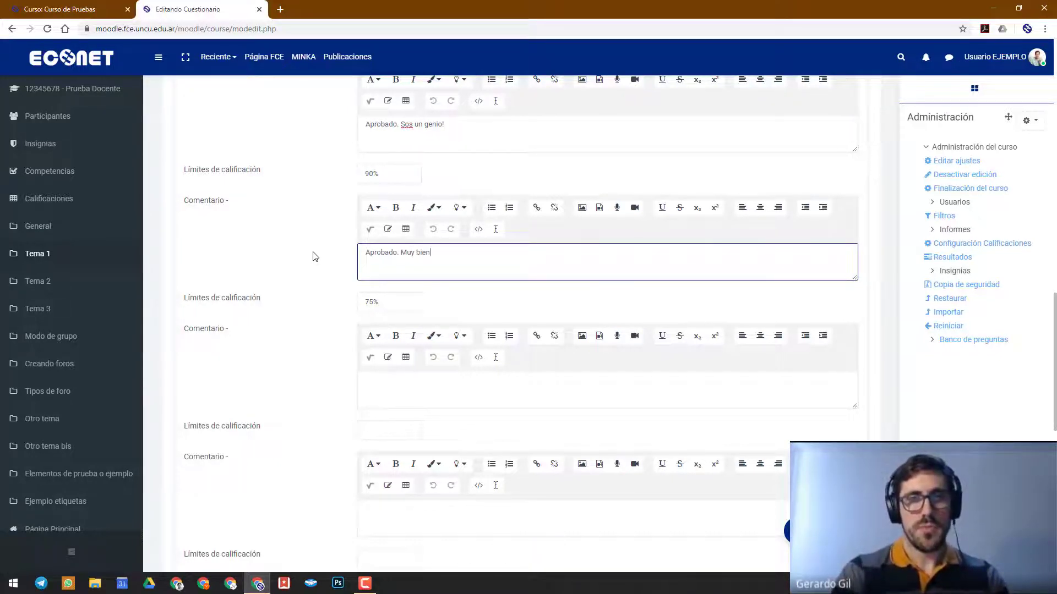
Set the grade boundary after 75% to 60% and enter "Aprobado." as the comment for that range
{"action": "scroll", "coordinate": [301, 353], "scroll_direction": "down", "scroll_amount": 1}
{"action": "left_click", "coordinate": [365, 366]}
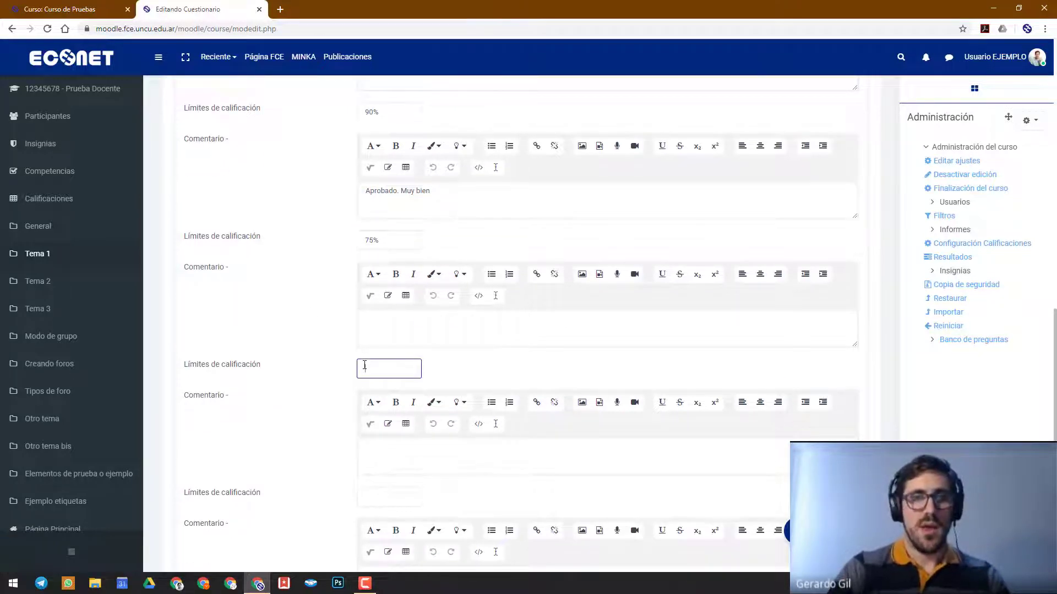
{"action": "type", "text": "60%"}
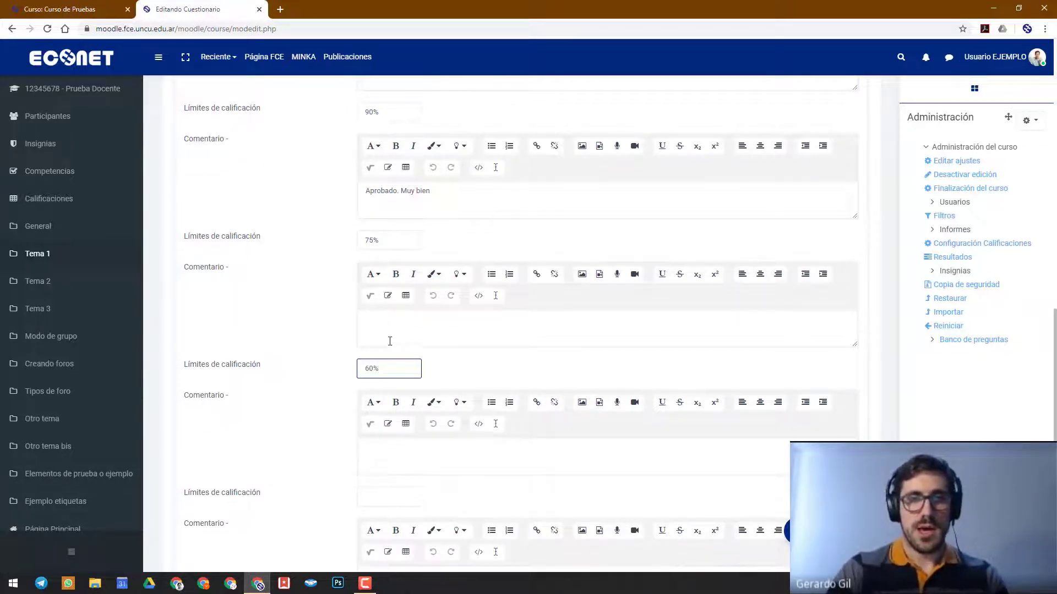
{"action": "left_click", "coordinate": [389, 334]}
{"action": "type", "text": "Aprobado."}
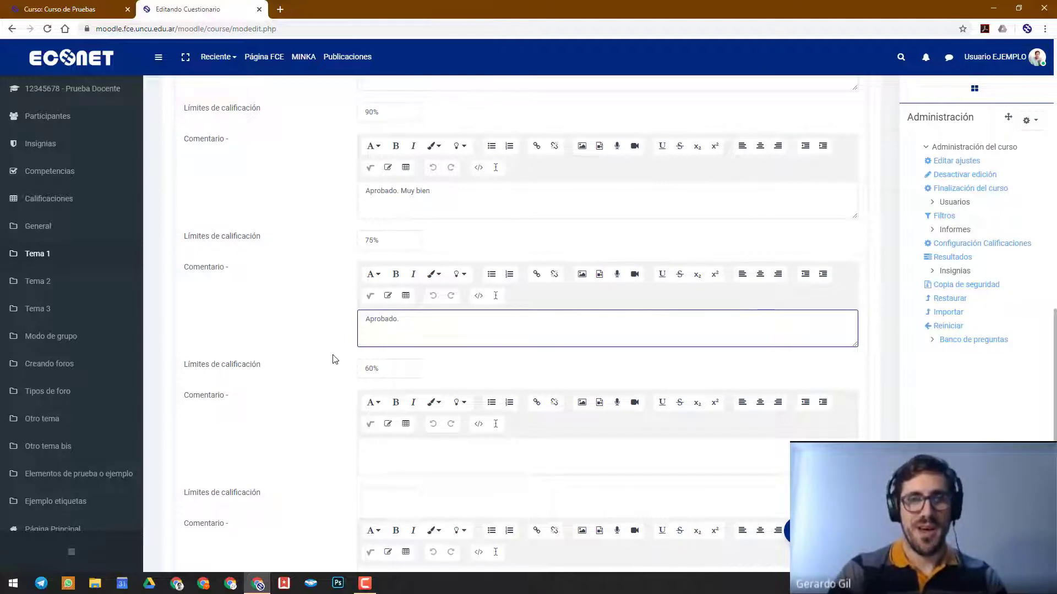
Set the last editable grade boundary to 20% and enter "Desaprobado" as the comment for the 20% to 60% range
{"action": "scroll", "coordinate": [333, 359], "scroll_direction": "down", "scroll_amount": 4}
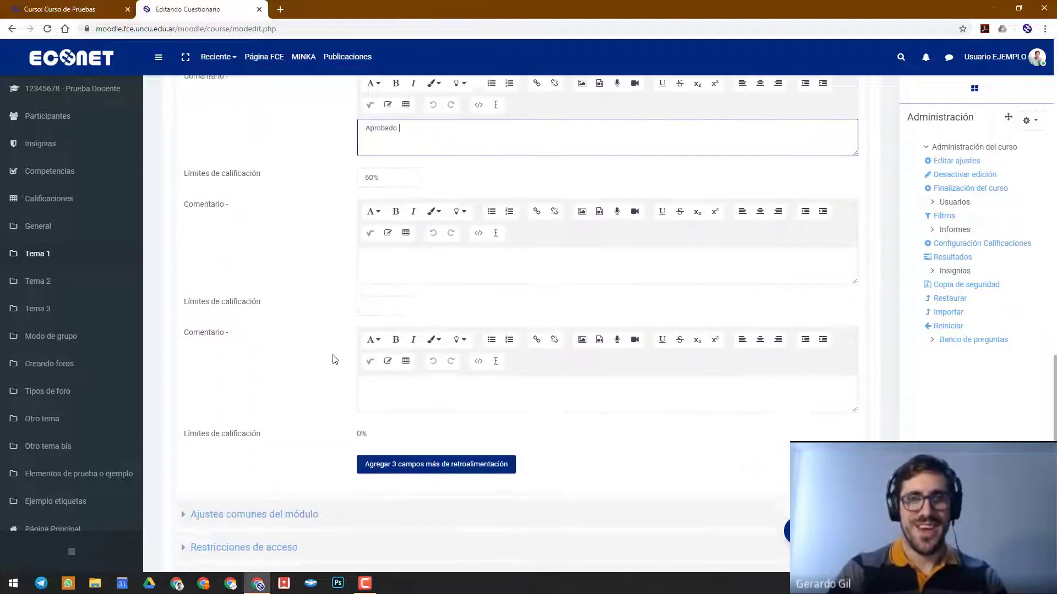
{"action": "left_click", "coordinate": [382, 282]}
{"action": "type", "text": "20%"}
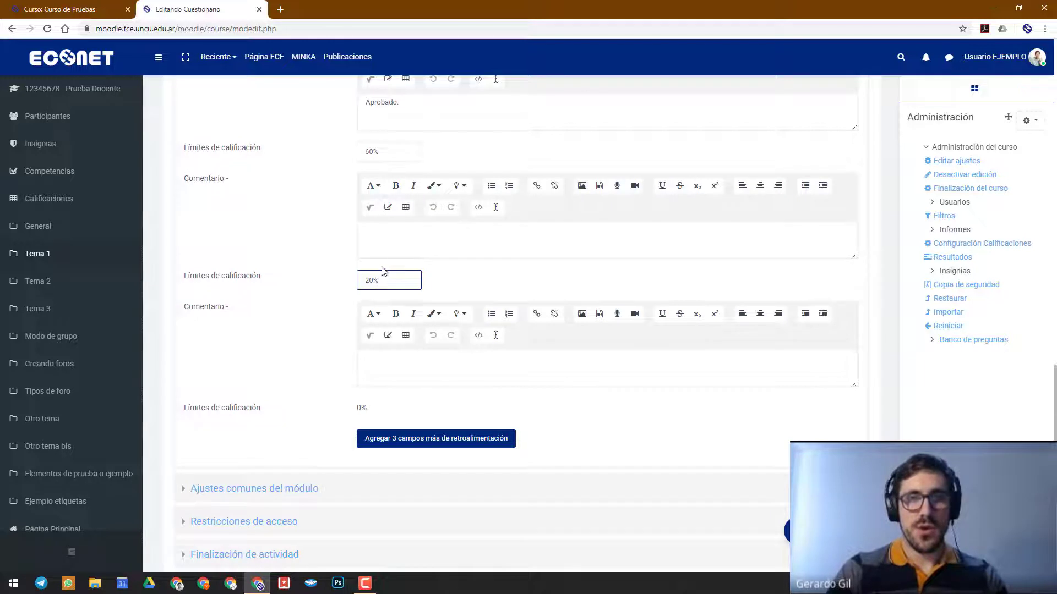
{"action": "left_click", "coordinate": [385, 233]}
{"action": "type", "text": "De"}
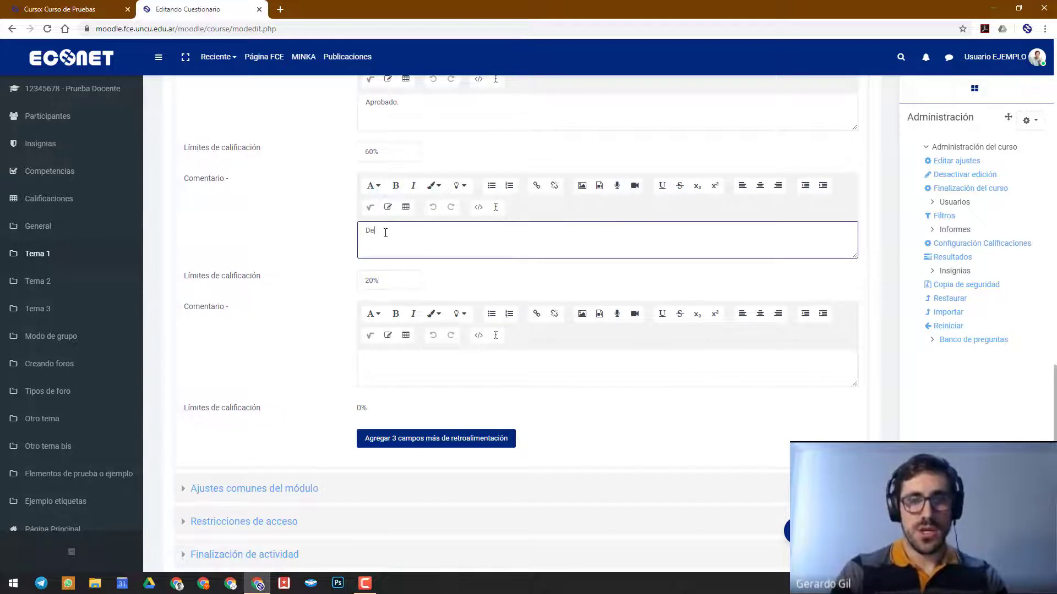
{"action": "type", "text": "saprobado"}
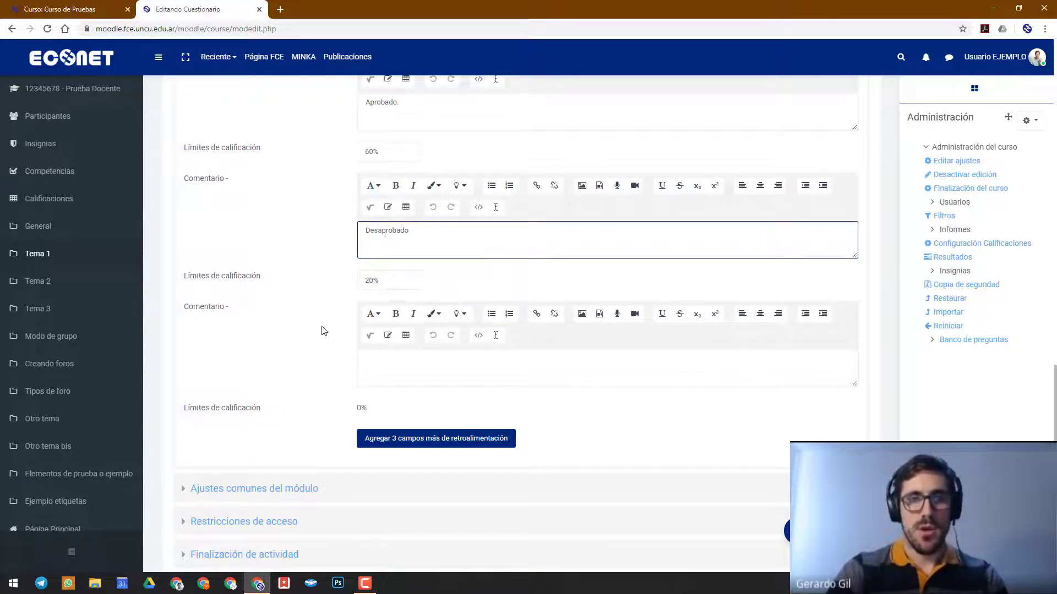
Enter "Horrible, ¿no has pensado en cambiarte de carrera?" as the feedback comment for the range below 20%
{"action": "left_click", "coordinate": [398, 367]}
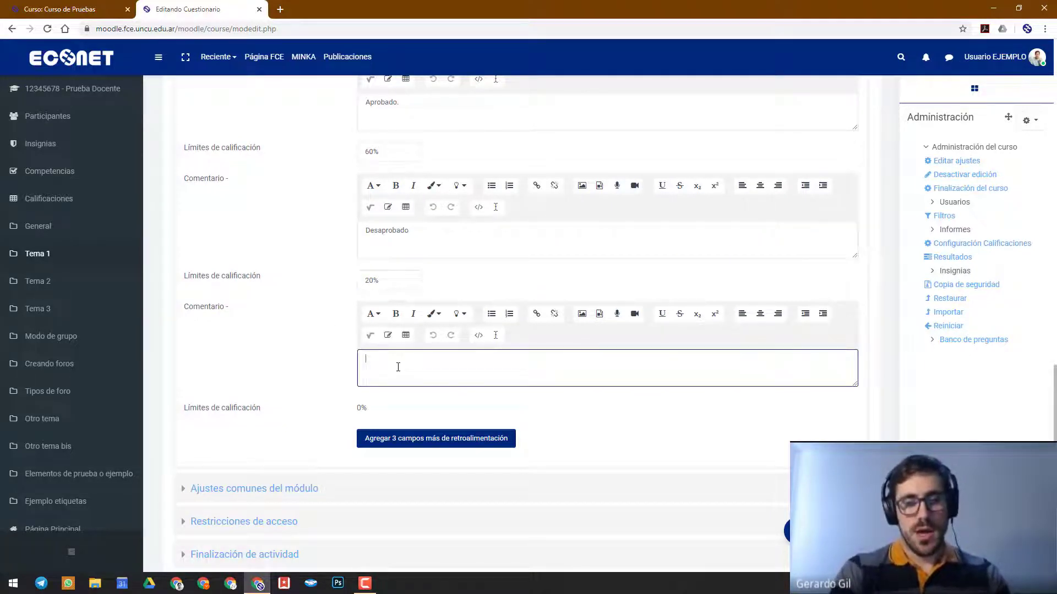
{"action": "type", "text": "Horrible,"}
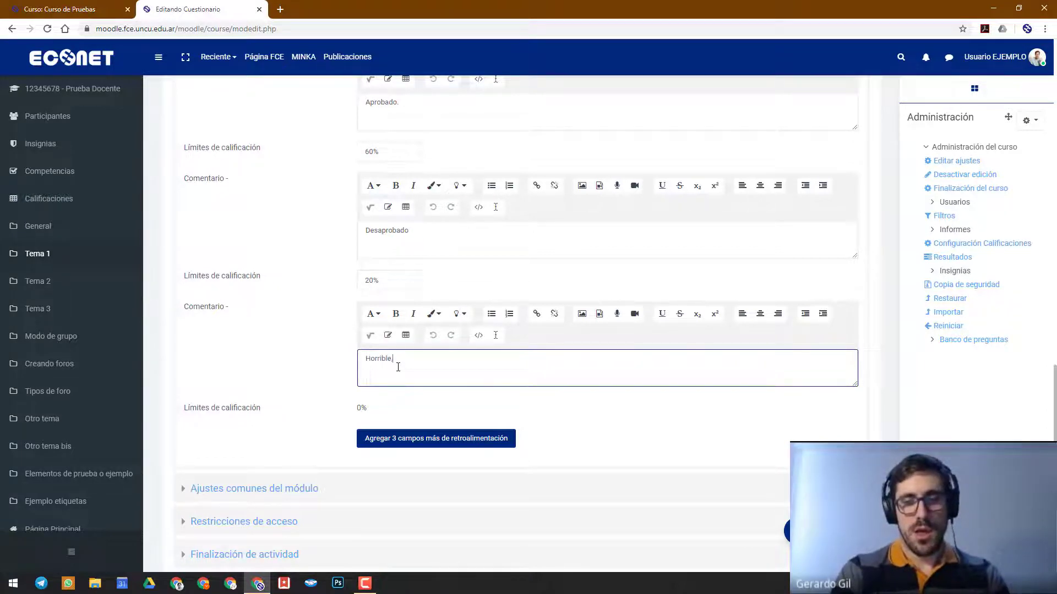
{"action": "type", "text": " no has pensa"}
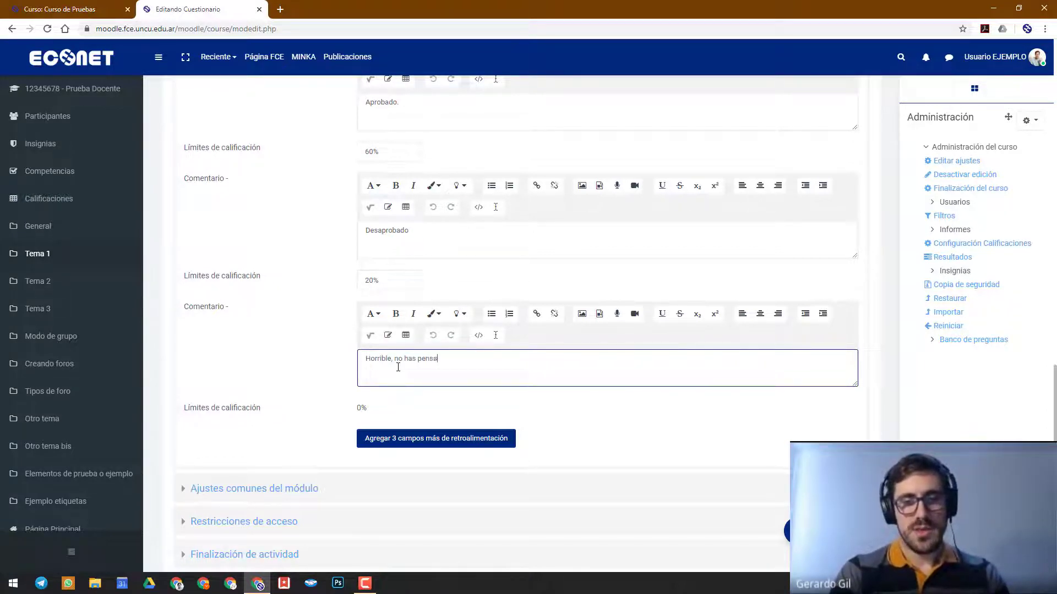
{"action": "type", "text": "do en cambiarte"}
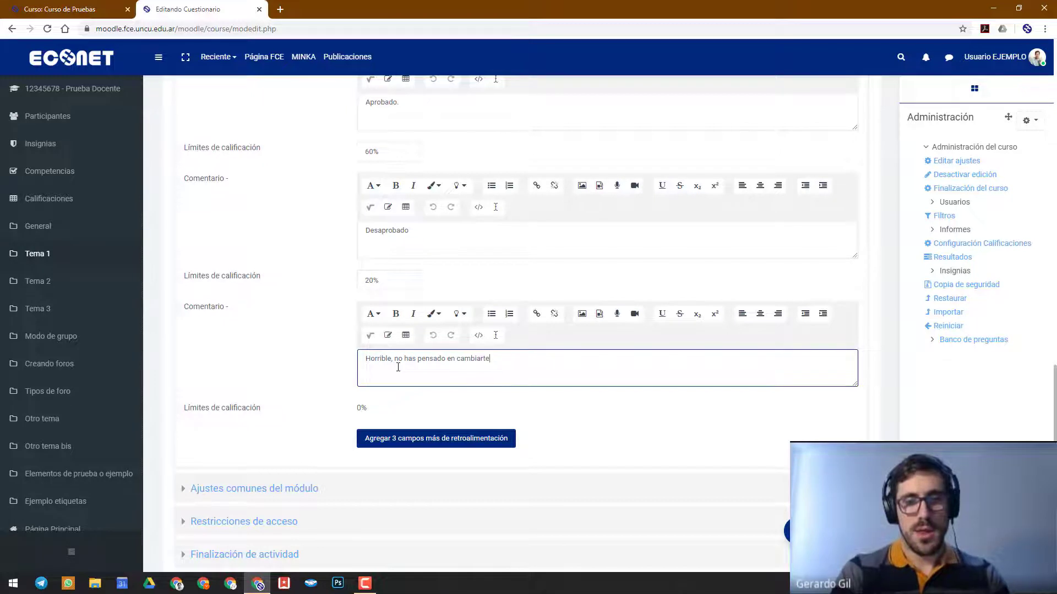
{"action": "type", "text": " de carrera?"}
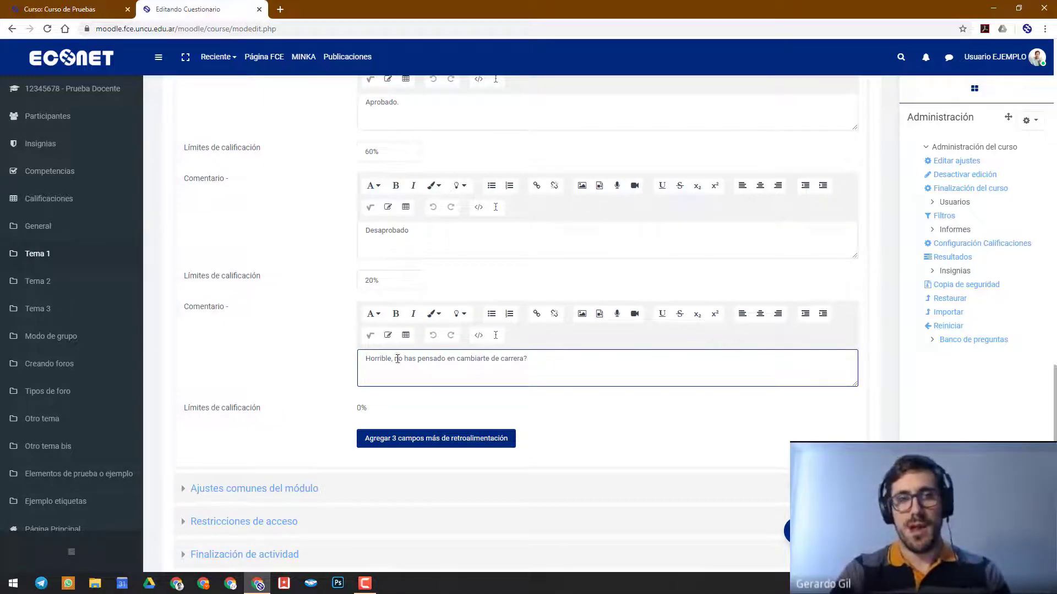
{"action": "left_click", "coordinate": [395, 359]}
{"action": "type", "text": "¿"}
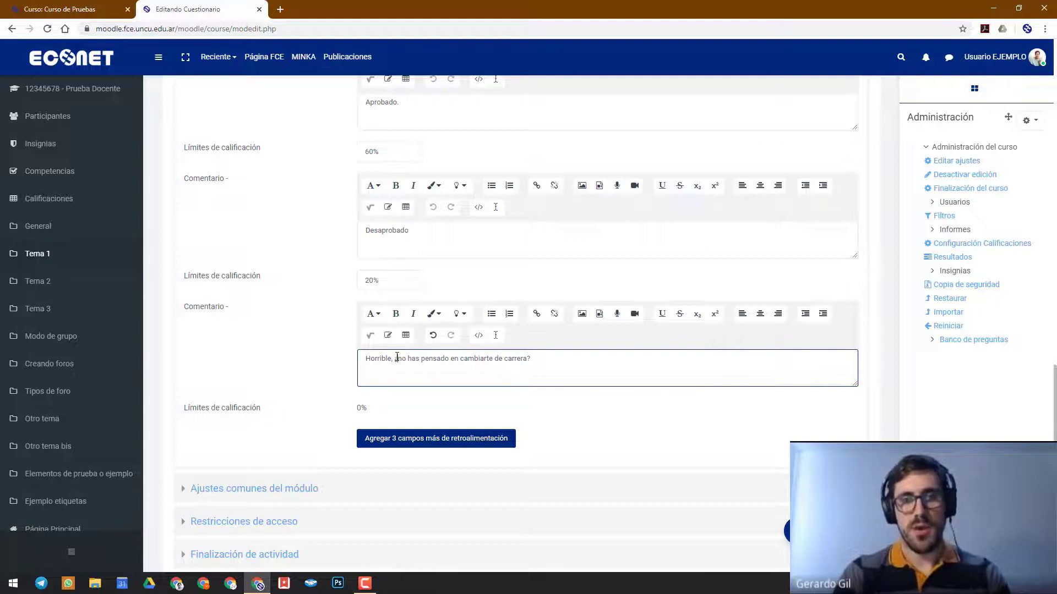
Review the comment for the lowest grade range and the other global feedback ranges up to 100%
{"action": "left_click", "coordinate": [331, 367]}
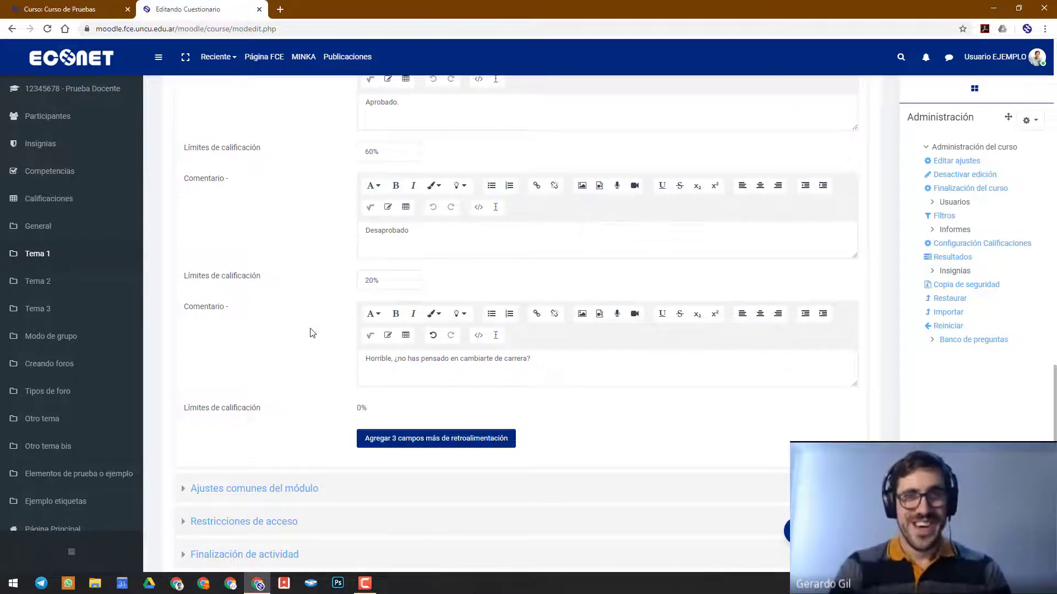
{"action": "scroll", "coordinate": [310, 332], "scroll_direction": "up", "scroll_amount": 1}
{"action": "scroll", "coordinate": [310, 332], "scroll_direction": "up", "scroll_amount": 3}
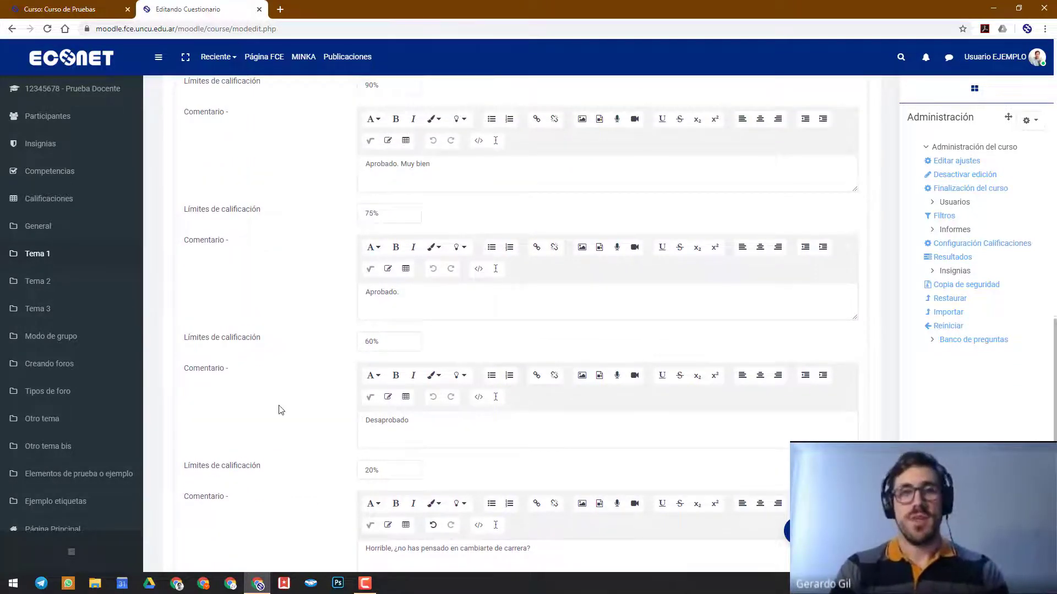
{"action": "scroll", "coordinate": [281, 410], "scroll_direction": "down", "scroll_amount": 3}
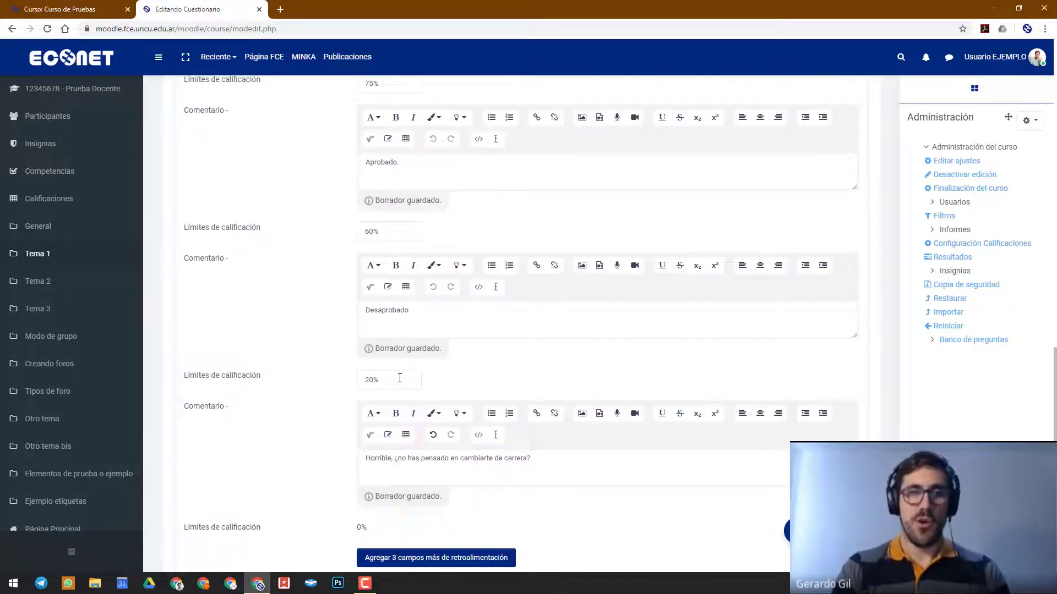
{"action": "left_click_drag", "start_coordinate": [545, 459], "coordinate": [364, 464]}
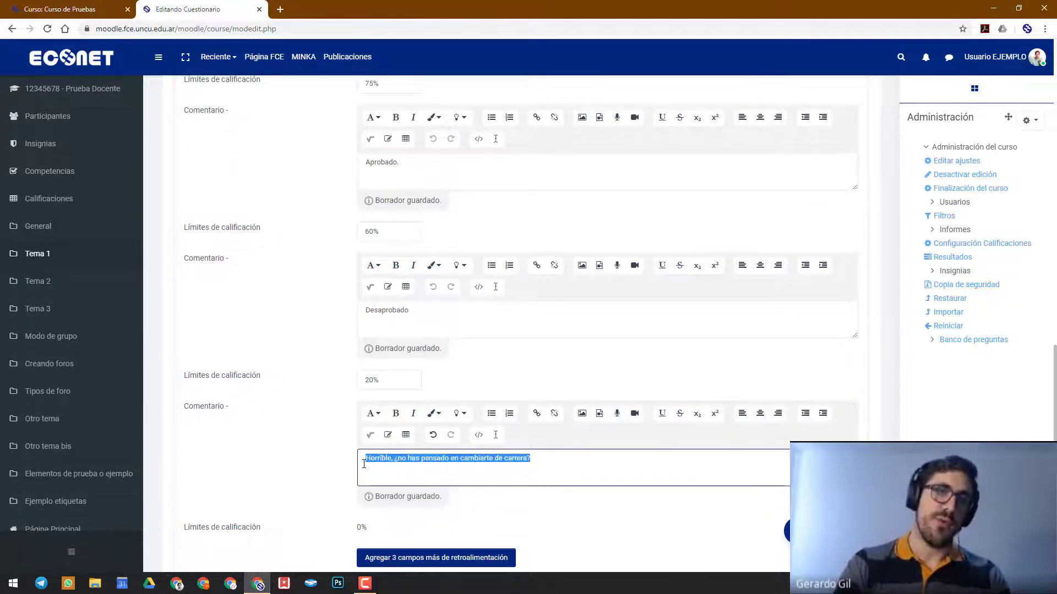
{"action": "left_click", "coordinate": [420, 465]}
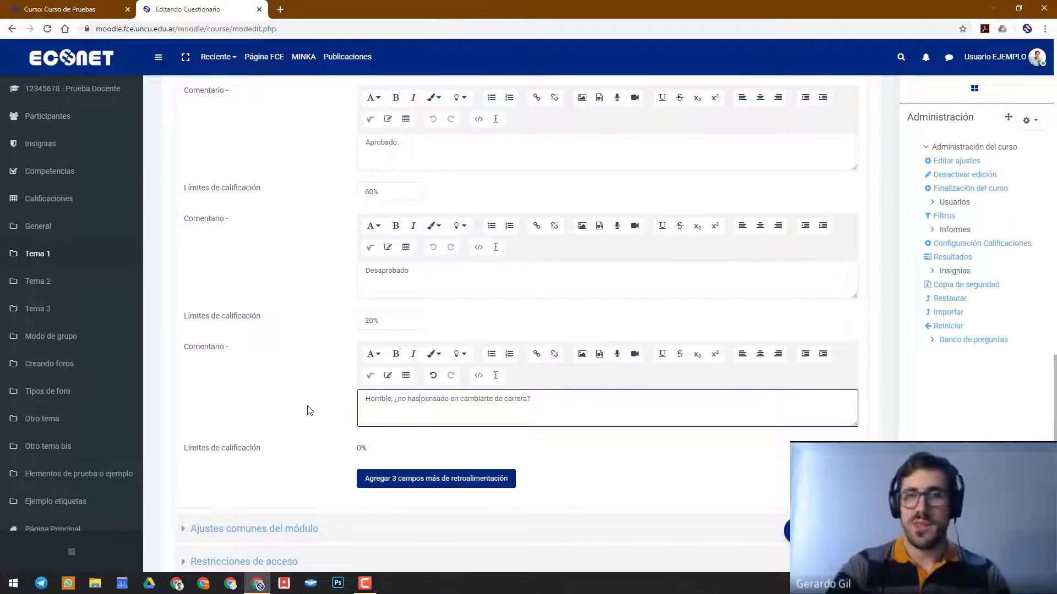
{"action": "scroll", "coordinate": [308, 409], "scroll_direction": "up", "scroll_amount": 5}
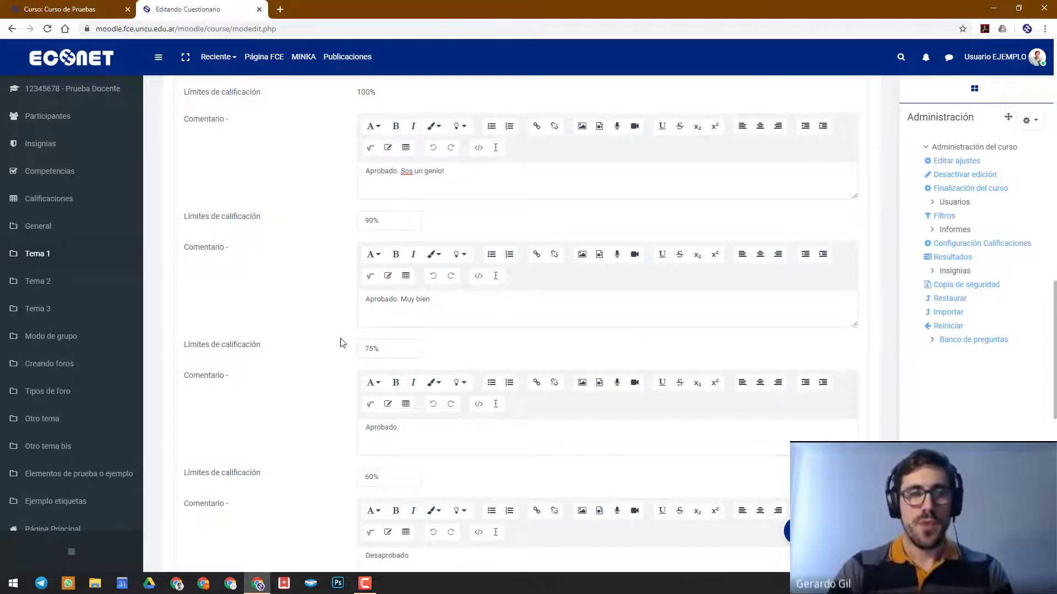
{"action": "scroll", "coordinate": [327, 341], "scroll_direction": "up", "scroll_amount": 1}
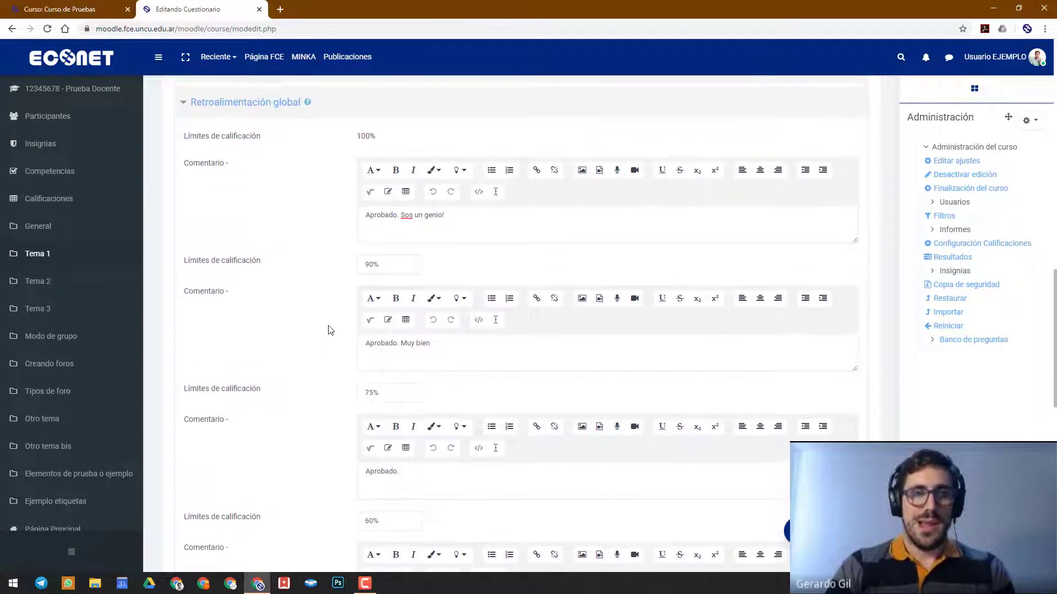
Examine how the 90% and 75% grade boundaries relate to the comments of the three passing ranges
{"action": "triple_click", "coordinate": [383, 265]}
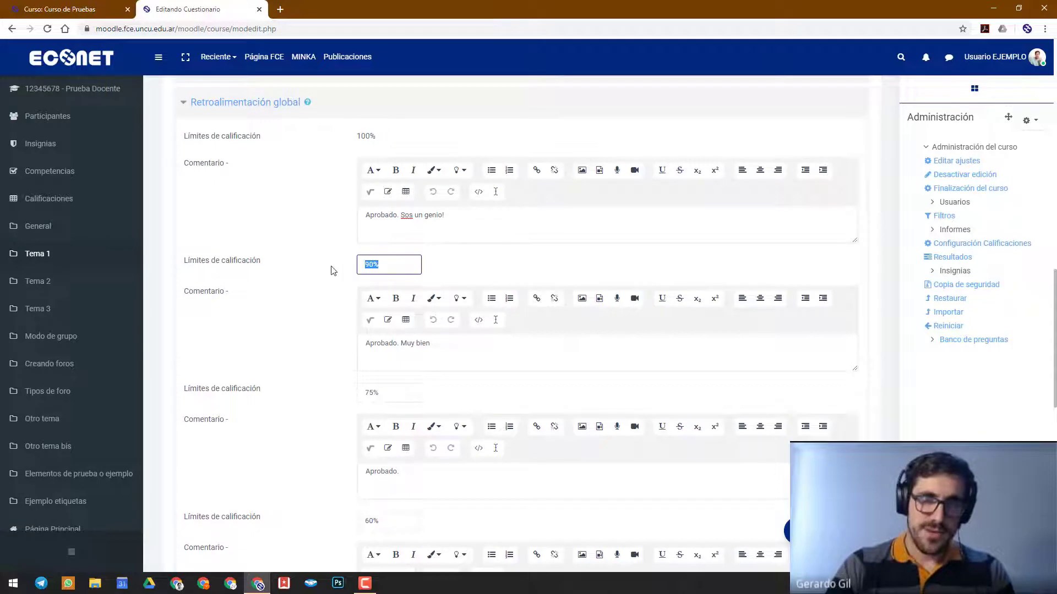
{"action": "left_click", "coordinate": [375, 264]}
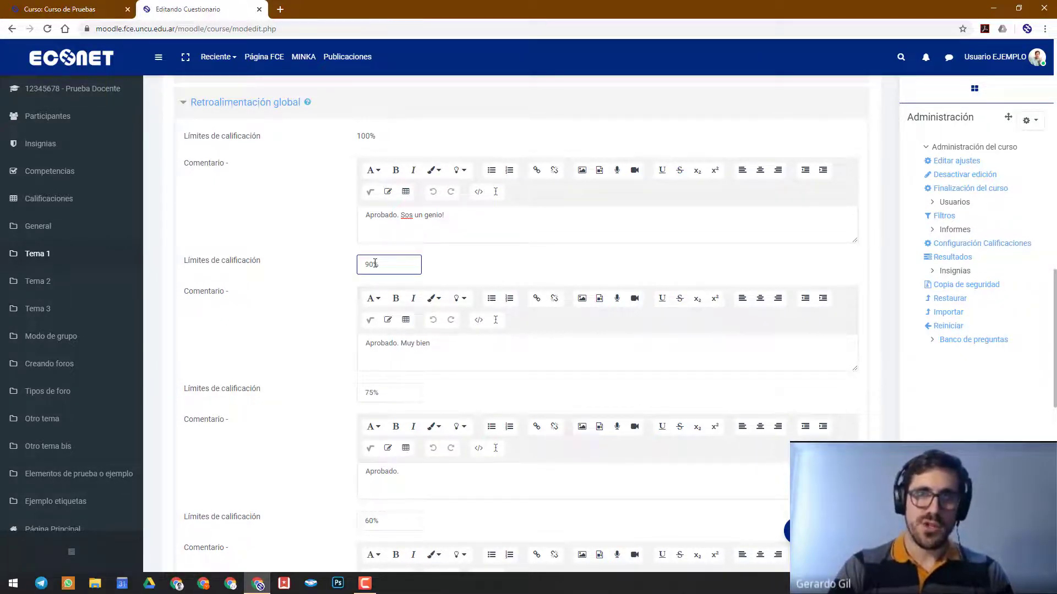
{"action": "left_click", "coordinate": [438, 214]}
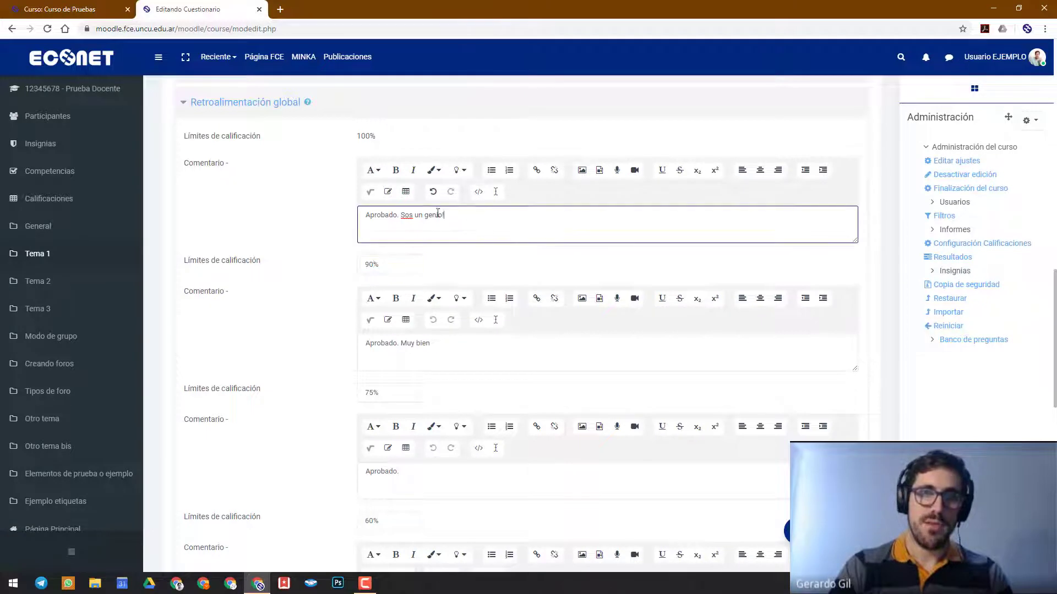
{"action": "left_click_drag", "start_coordinate": [438, 213], "coordinate": [355, 214]}
{"action": "left_click_drag", "start_coordinate": [478, 340], "coordinate": [338, 337]}
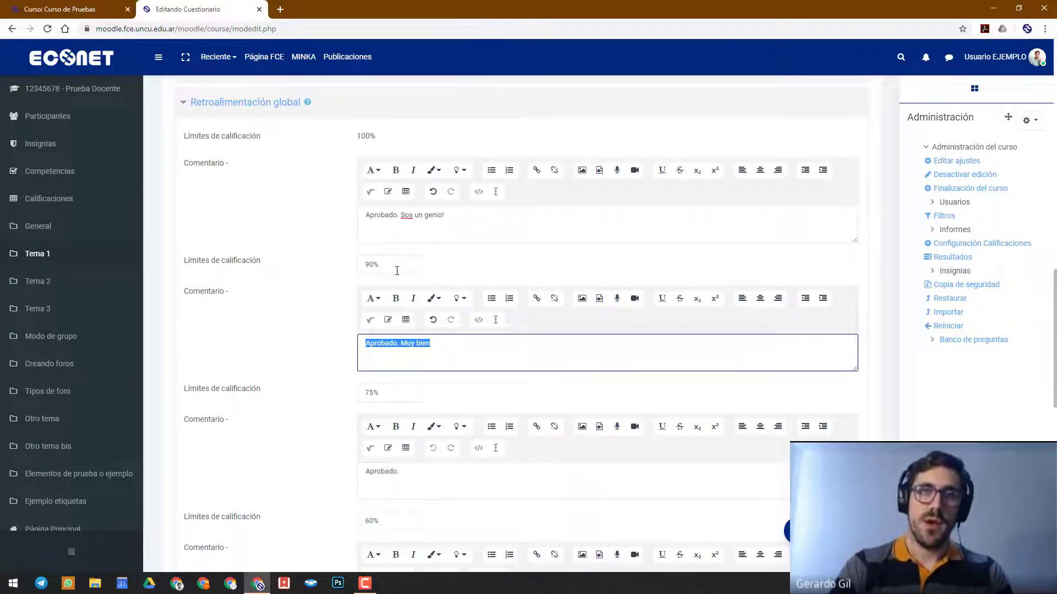
{"action": "left_click_drag", "start_coordinate": [394, 265], "coordinate": [343, 275]}
{"action": "left_click", "coordinate": [387, 343]}
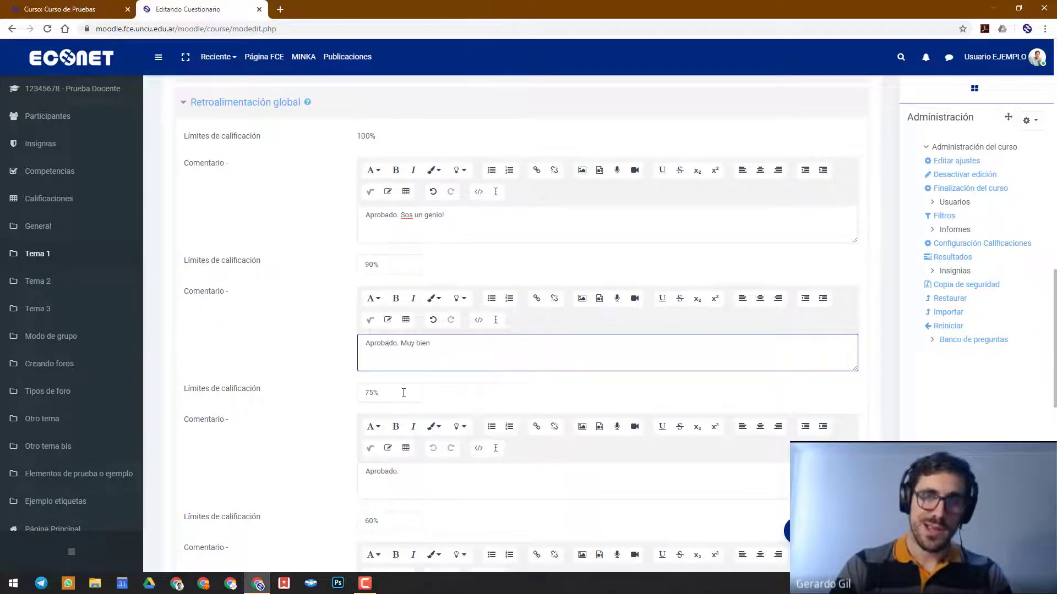
{"action": "left_click_drag", "start_coordinate": [399, 394], "coordinate": [333, 396]}
{"action": "left_click", "coordinate": [386, 471]}
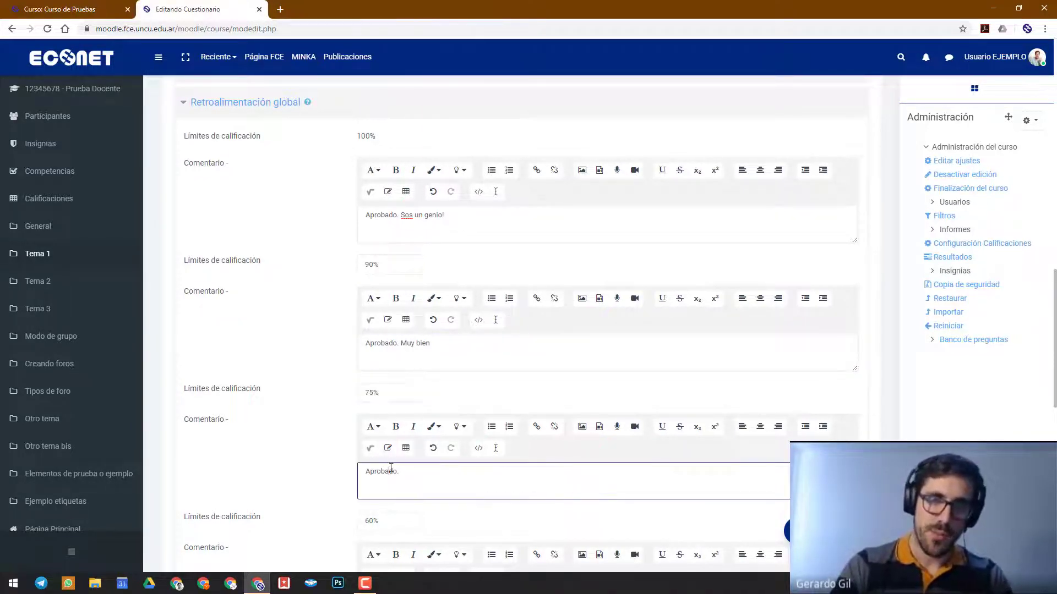
{"action": "left_click_drag", "start_coordinate": [447, 348], "coordinate": [351, 357]}
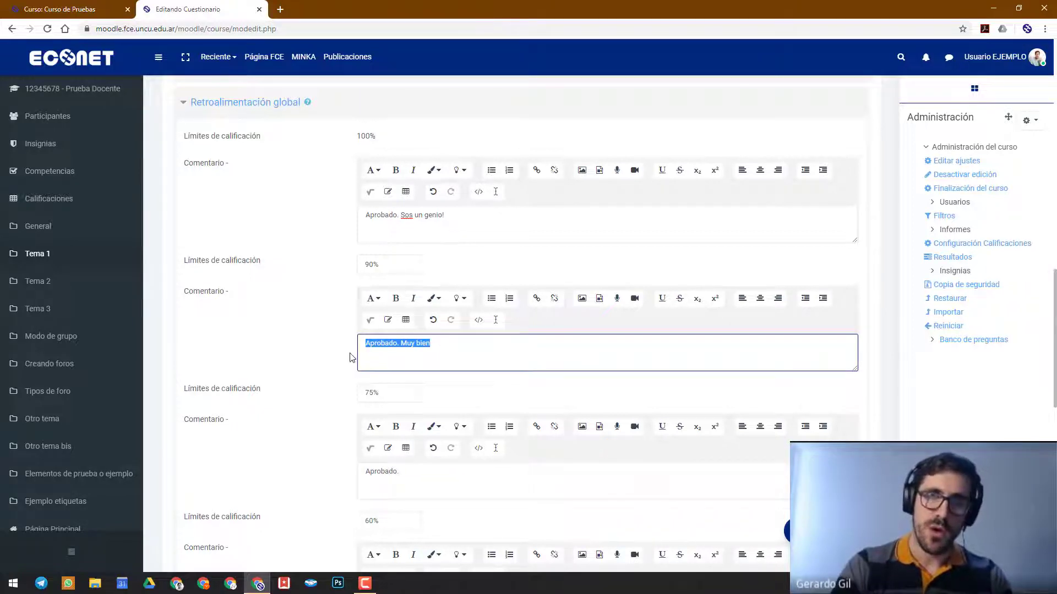
{"action": "left_click", "coordinate": [318, 353]}
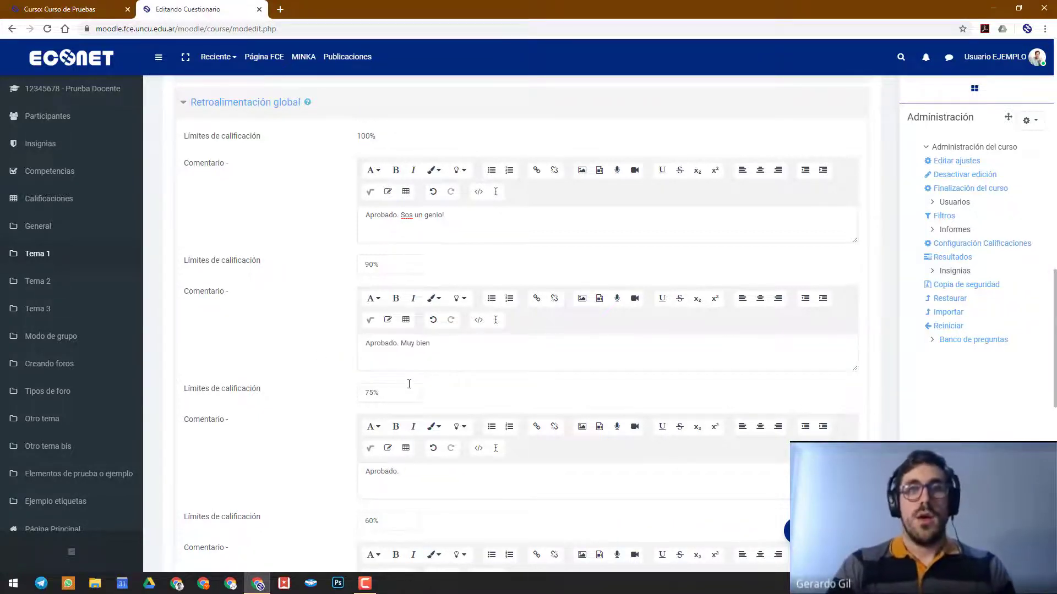
Set the 75% grade boundary to 74.99% and the 90% boundary to 89.99%
{"action": "left_click", "coordinate": [376, 392]}
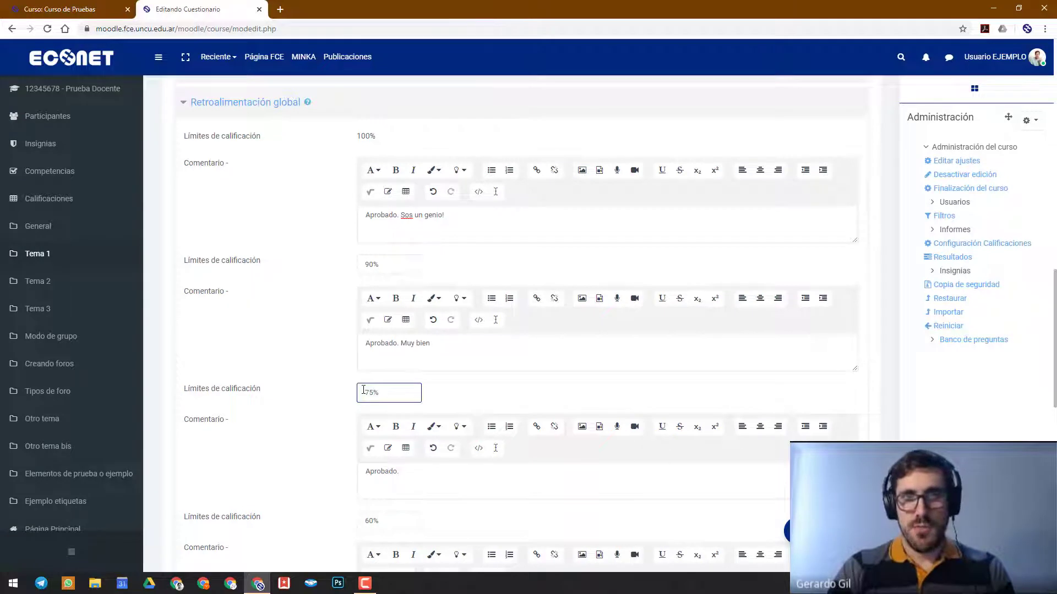
{"action": "key", "text": "BackSpace"}
{"action": "type", "text": "4.99"}
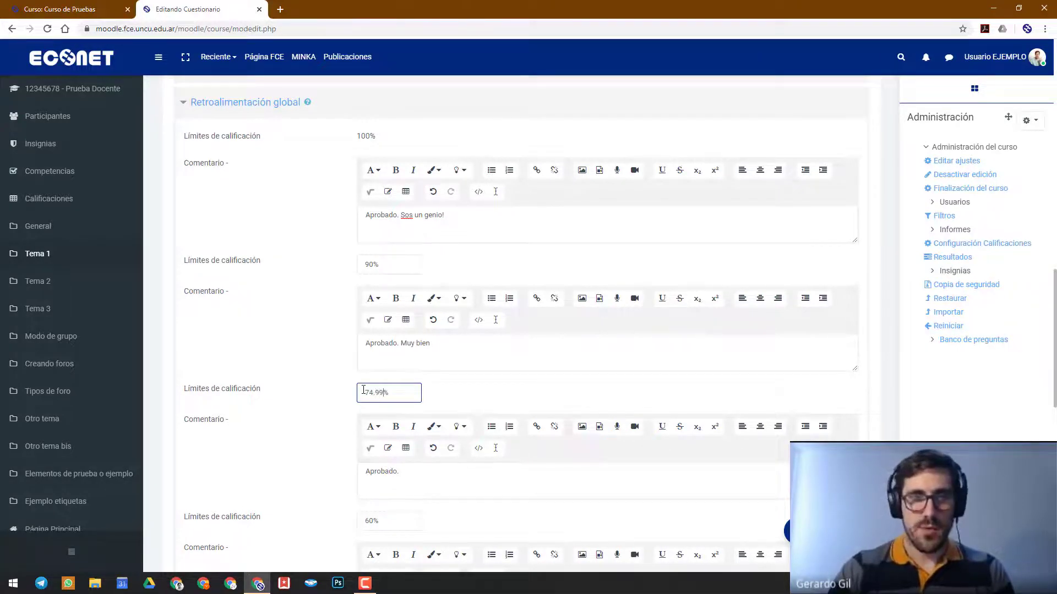
{"action": "left_click", "coordinate": [374, 267]}
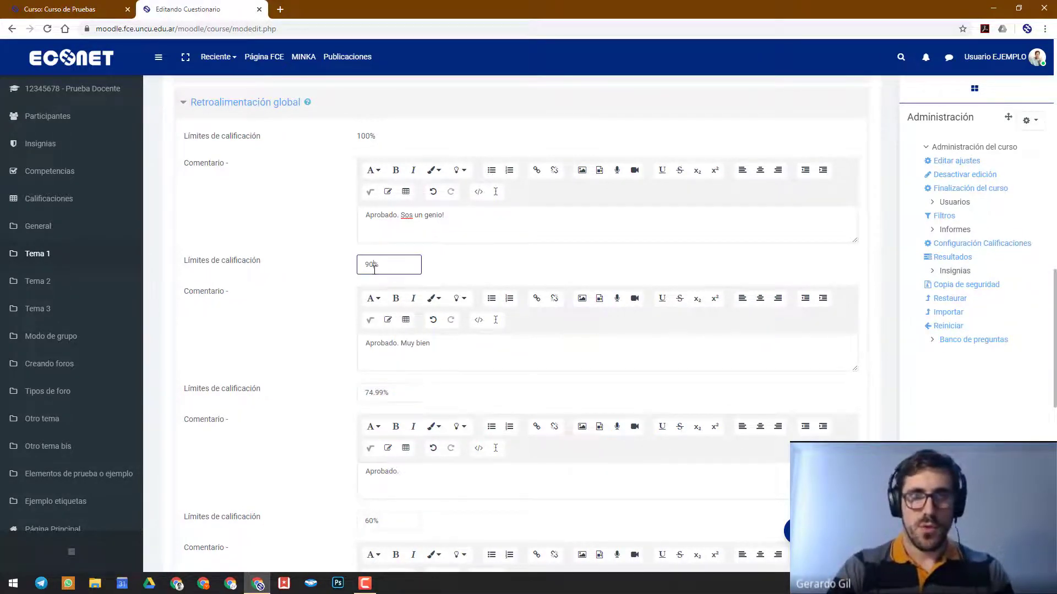
{"action": "key", "text": "BackSpace"}
{"action": "key", "text": "BackSpace"}
{"action": "type", "text": "89.99"}
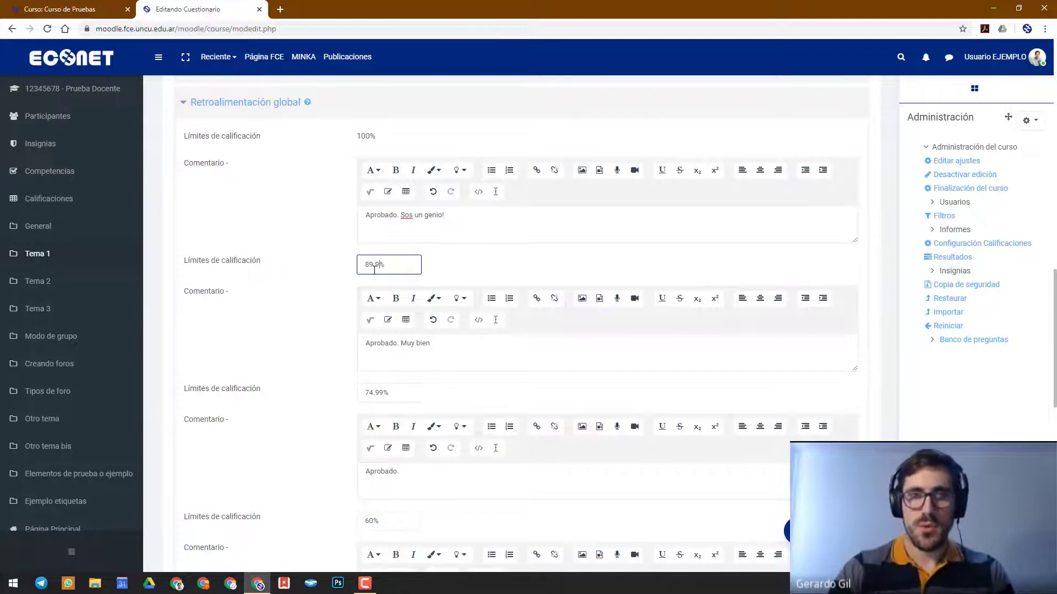
Check which comments apply on either side of the 74.99% and 89.99% grade boundaries
{"action": "scroll", "coordinate": [239, 302], "scroll_direction": "down", "scroll_amount": 2}
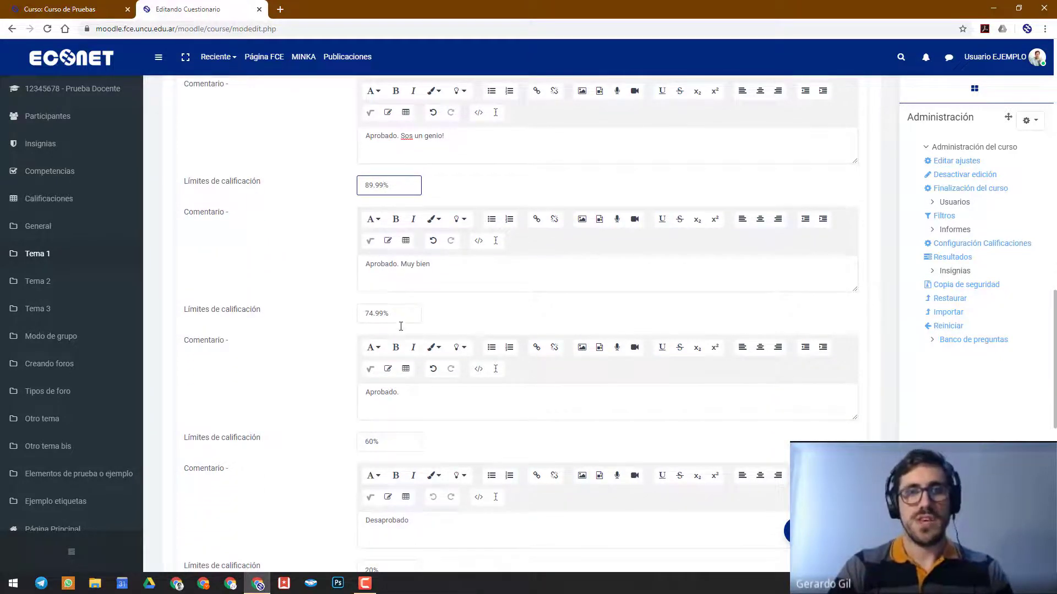
{"action": "scroll", "coordinate": [398, 330], "scroll_direction": "up", "scroll_amount": 1}
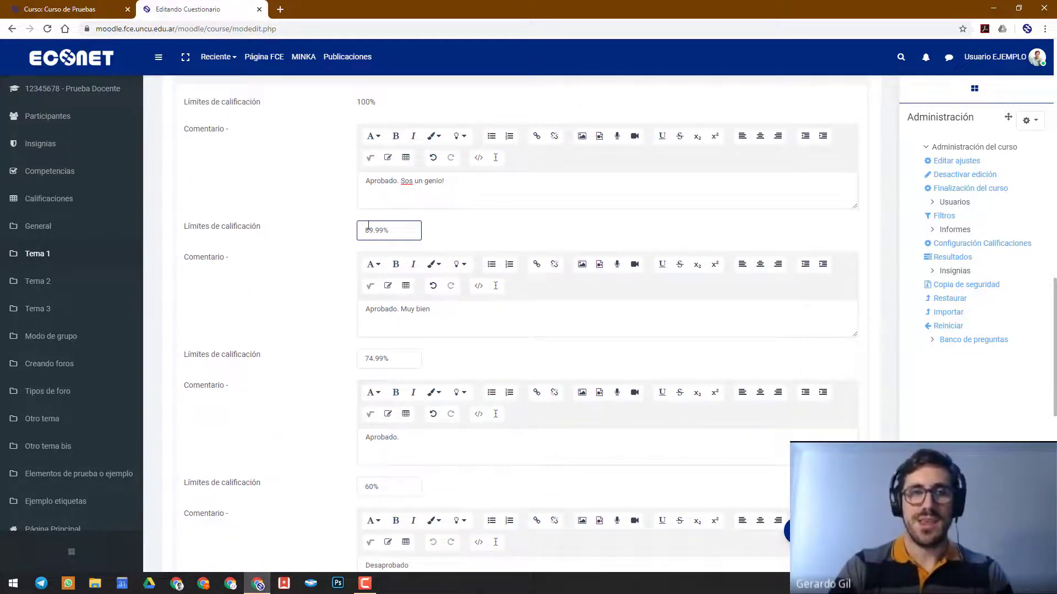
{"action": "left_click", "coordinate": [385, 358]}
{"action": "left_click_drag", "start_coordinate": [385, 358], "coordinate": [354, 366]}
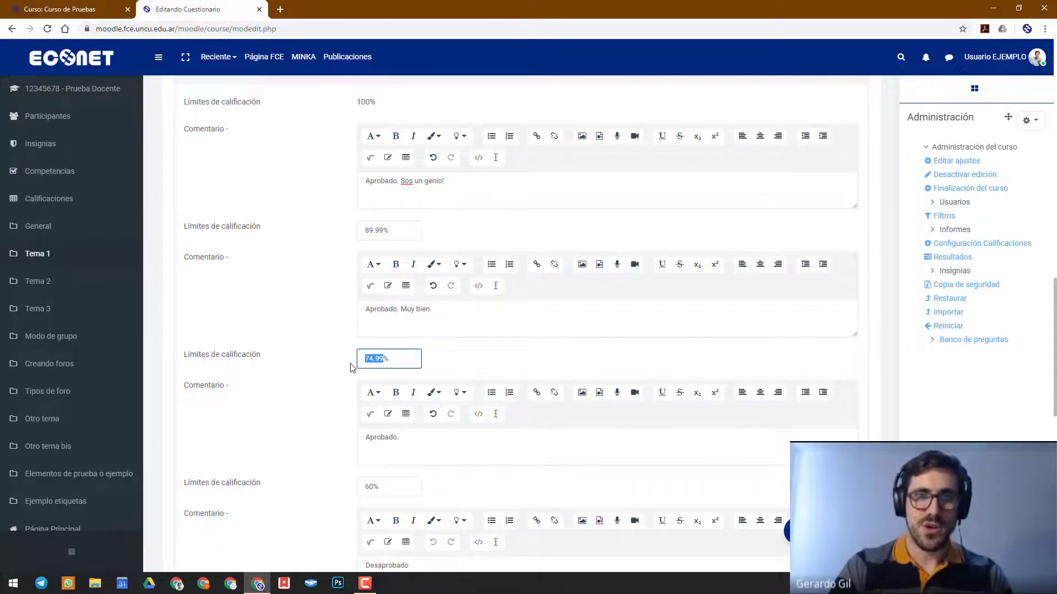
{"action": "left_click_drag", "start_coordinate": [446, 326], "coordinate": [317, 333]}
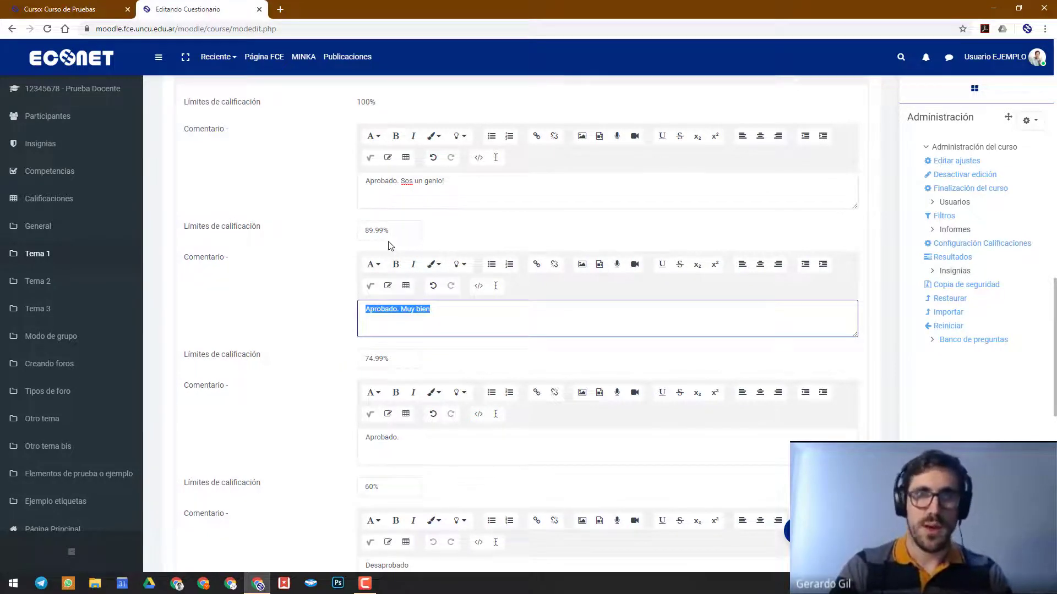
{"action": "left_click_drag", "start_coordinate": [448, 189], "coordinate": [312, 191]}
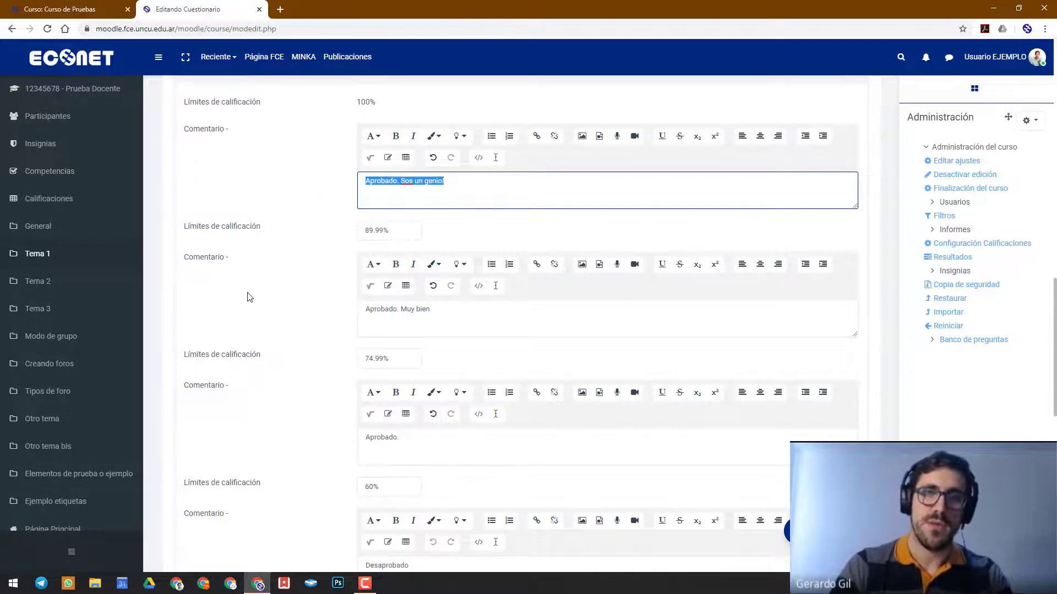
Set the 60% grade boundary to 59.99% and the 20% boundary to 19.99%
{"action": "scroll", "coordinate": [249, 298], "scroll_direction": "down", "scroll_amount": 2}
{"action": "left_click", "coordinate": [374, 361]}
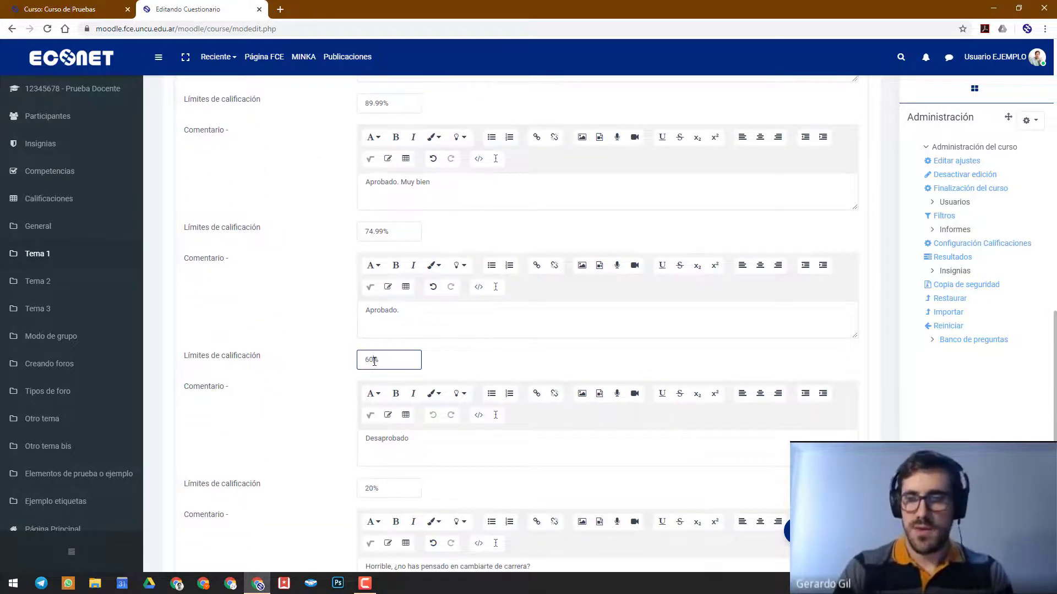
{"action": "key", "text": "BackSpace"}
{"action": "key", "text": "BackSpace"}
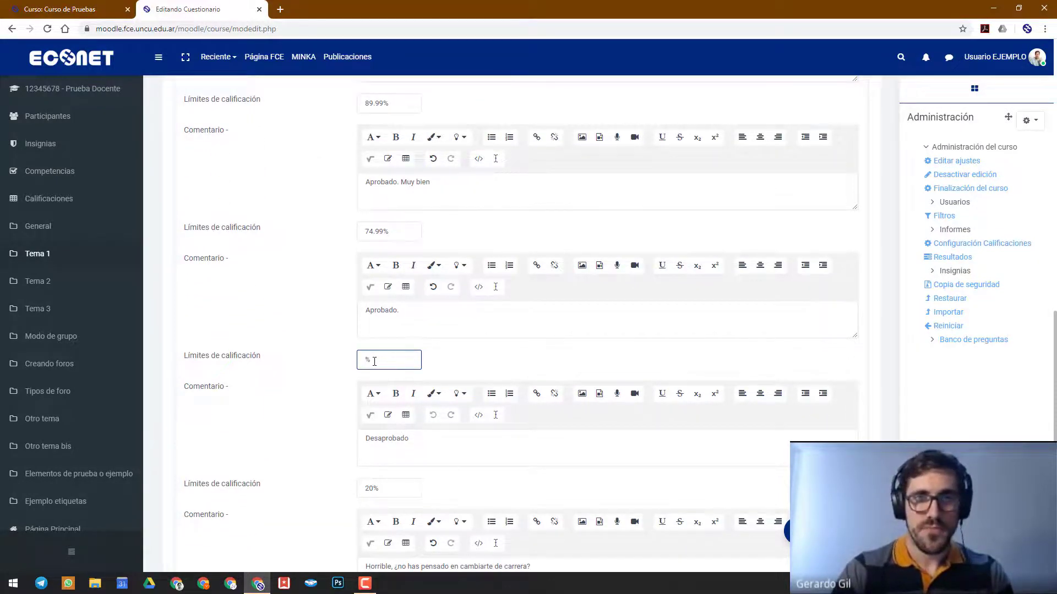
{"action": "type", "text": "59.99"}
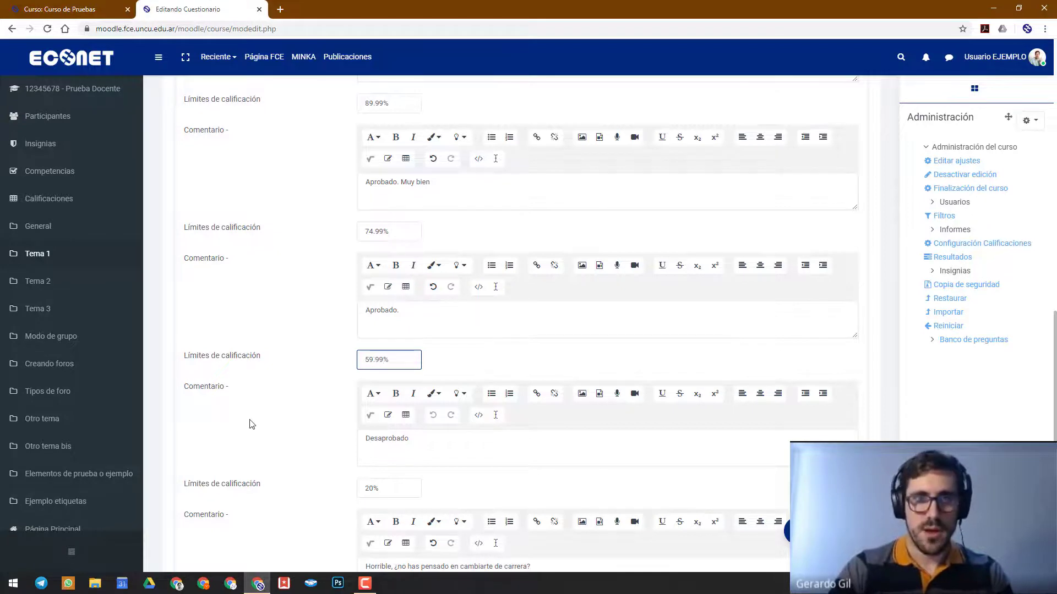
{"action": "scroll", "coordinate": [298, 410], "scroll_direction": "down", "scroll_amount": 2}
{"action": "left_click_drag", "start_coordinate": [374, 375], "coordinate": [278, 372]}
{"action": "type", "text": "19"}
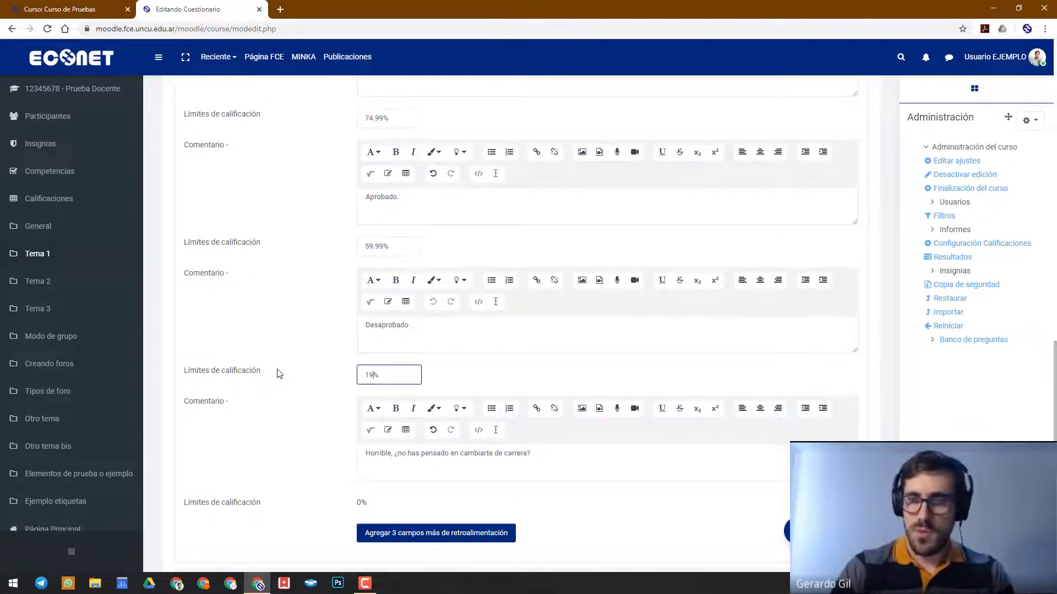
{"action": "type", "text": ".99"}
Save the questionnaire settings, return to the course page and show the questionnaire under Tema 1
{"action": "scroll", "coordinate": [550, 303], "scroll_direction": "up", "scroll_amount": 4}
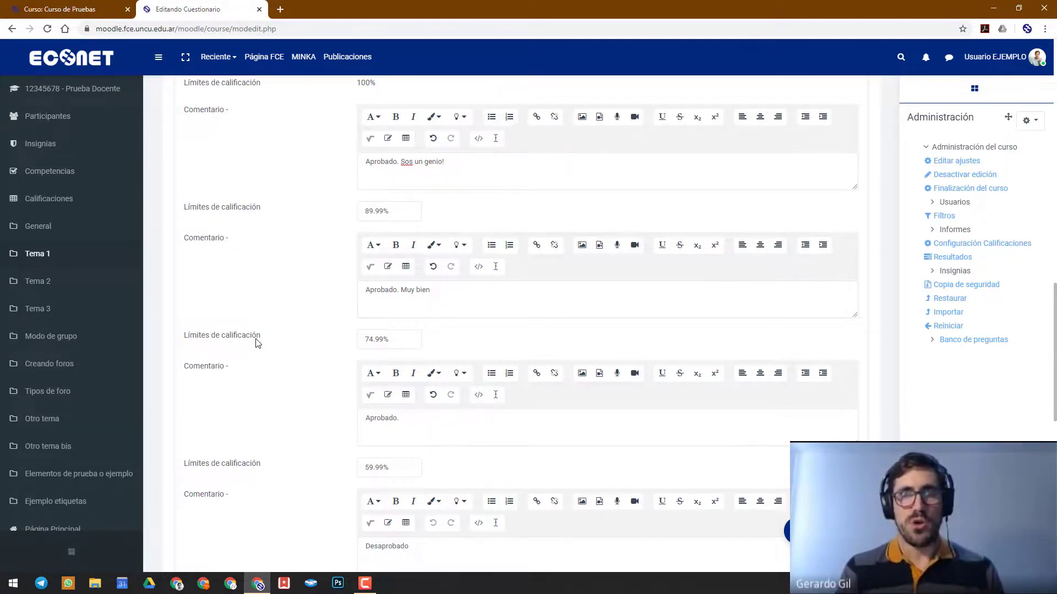
{"action": "scroll", "coordinate": [255, 344], "scroll_direction": "down", "scroll_amount": 5}
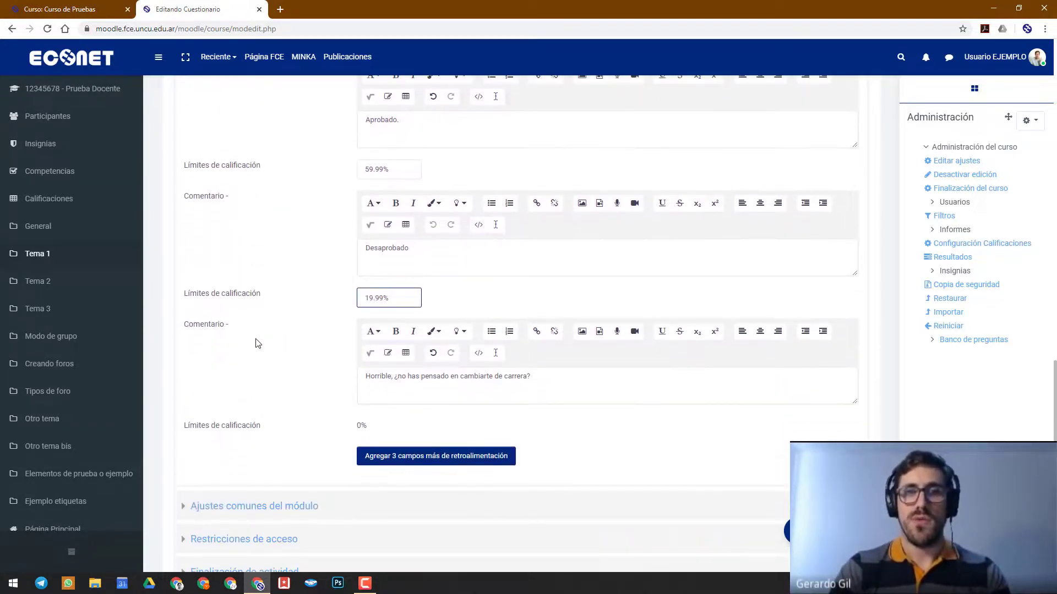
{"action": "scroll", "coordinate": [266, 392], "scroll_direction": "down", "scroll_amount": 4}
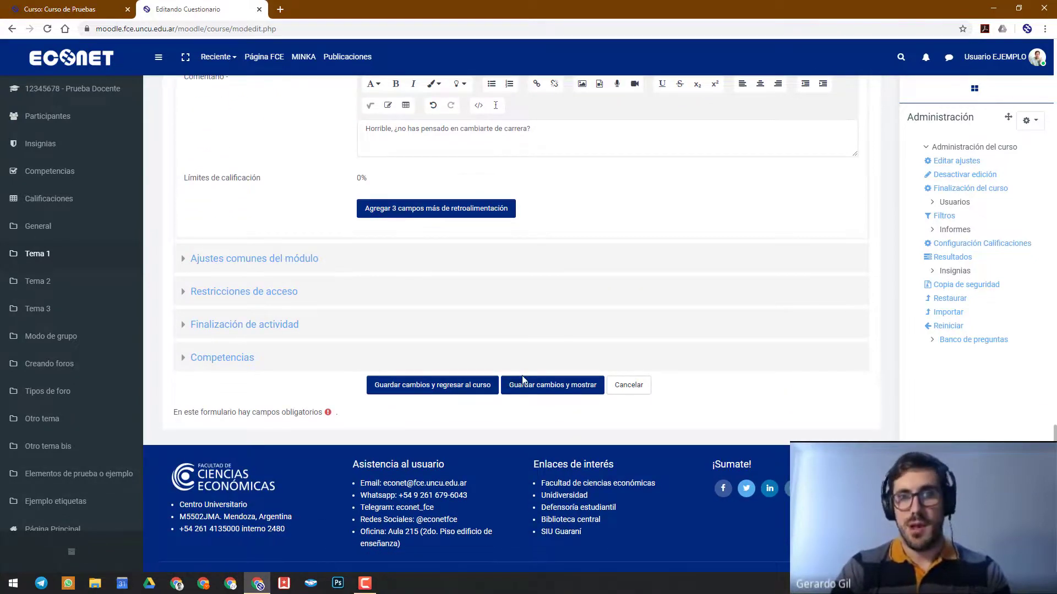
{"action": "left_click", "coordinate": [455, 389]}
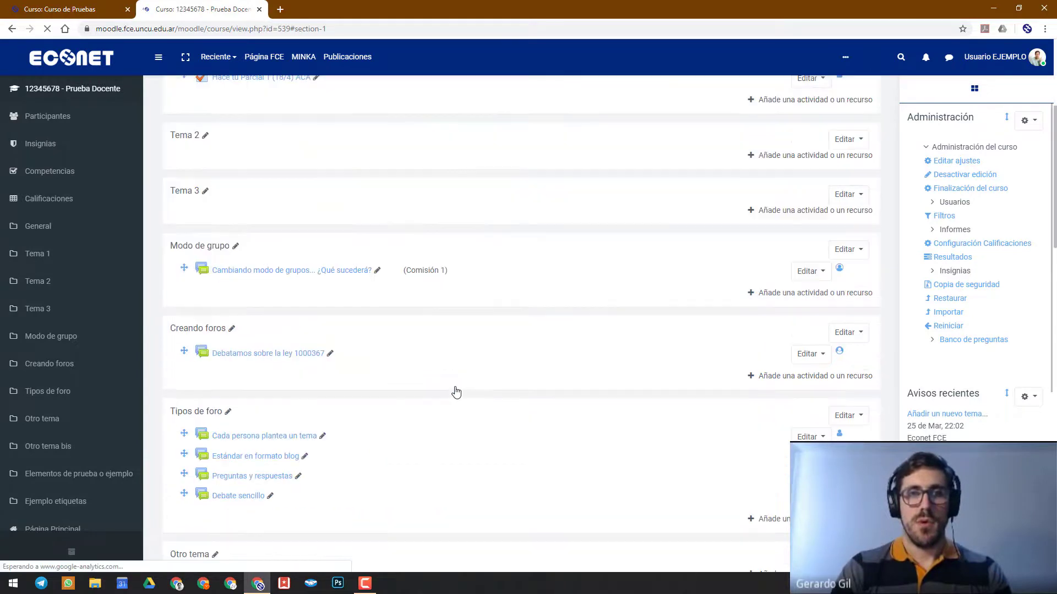
{"action": "scroll", "coordinate": [410, 220], "scroll_direction": "up", "scroll_amount": 5}
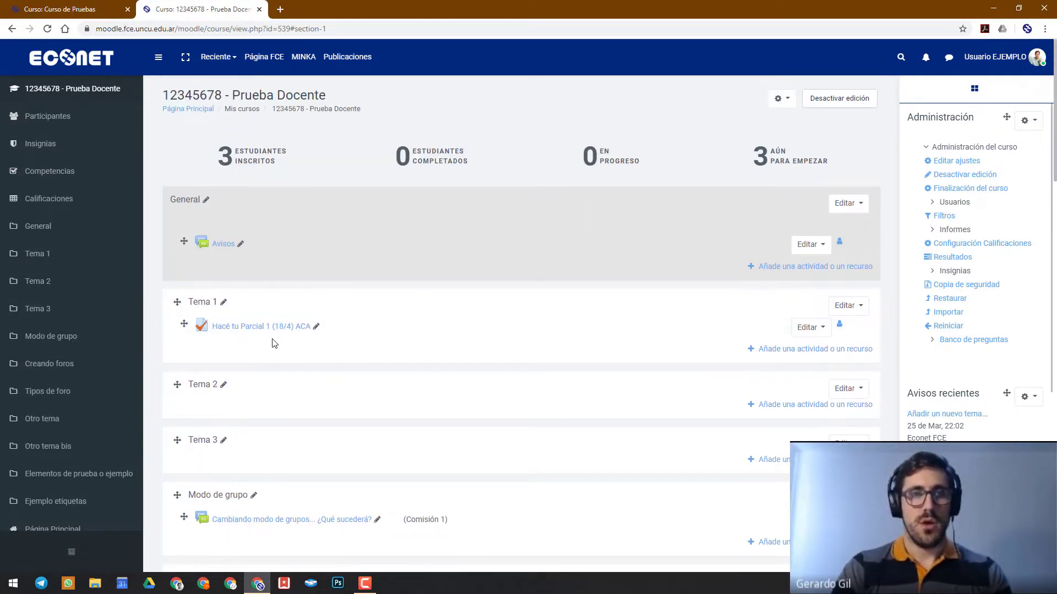